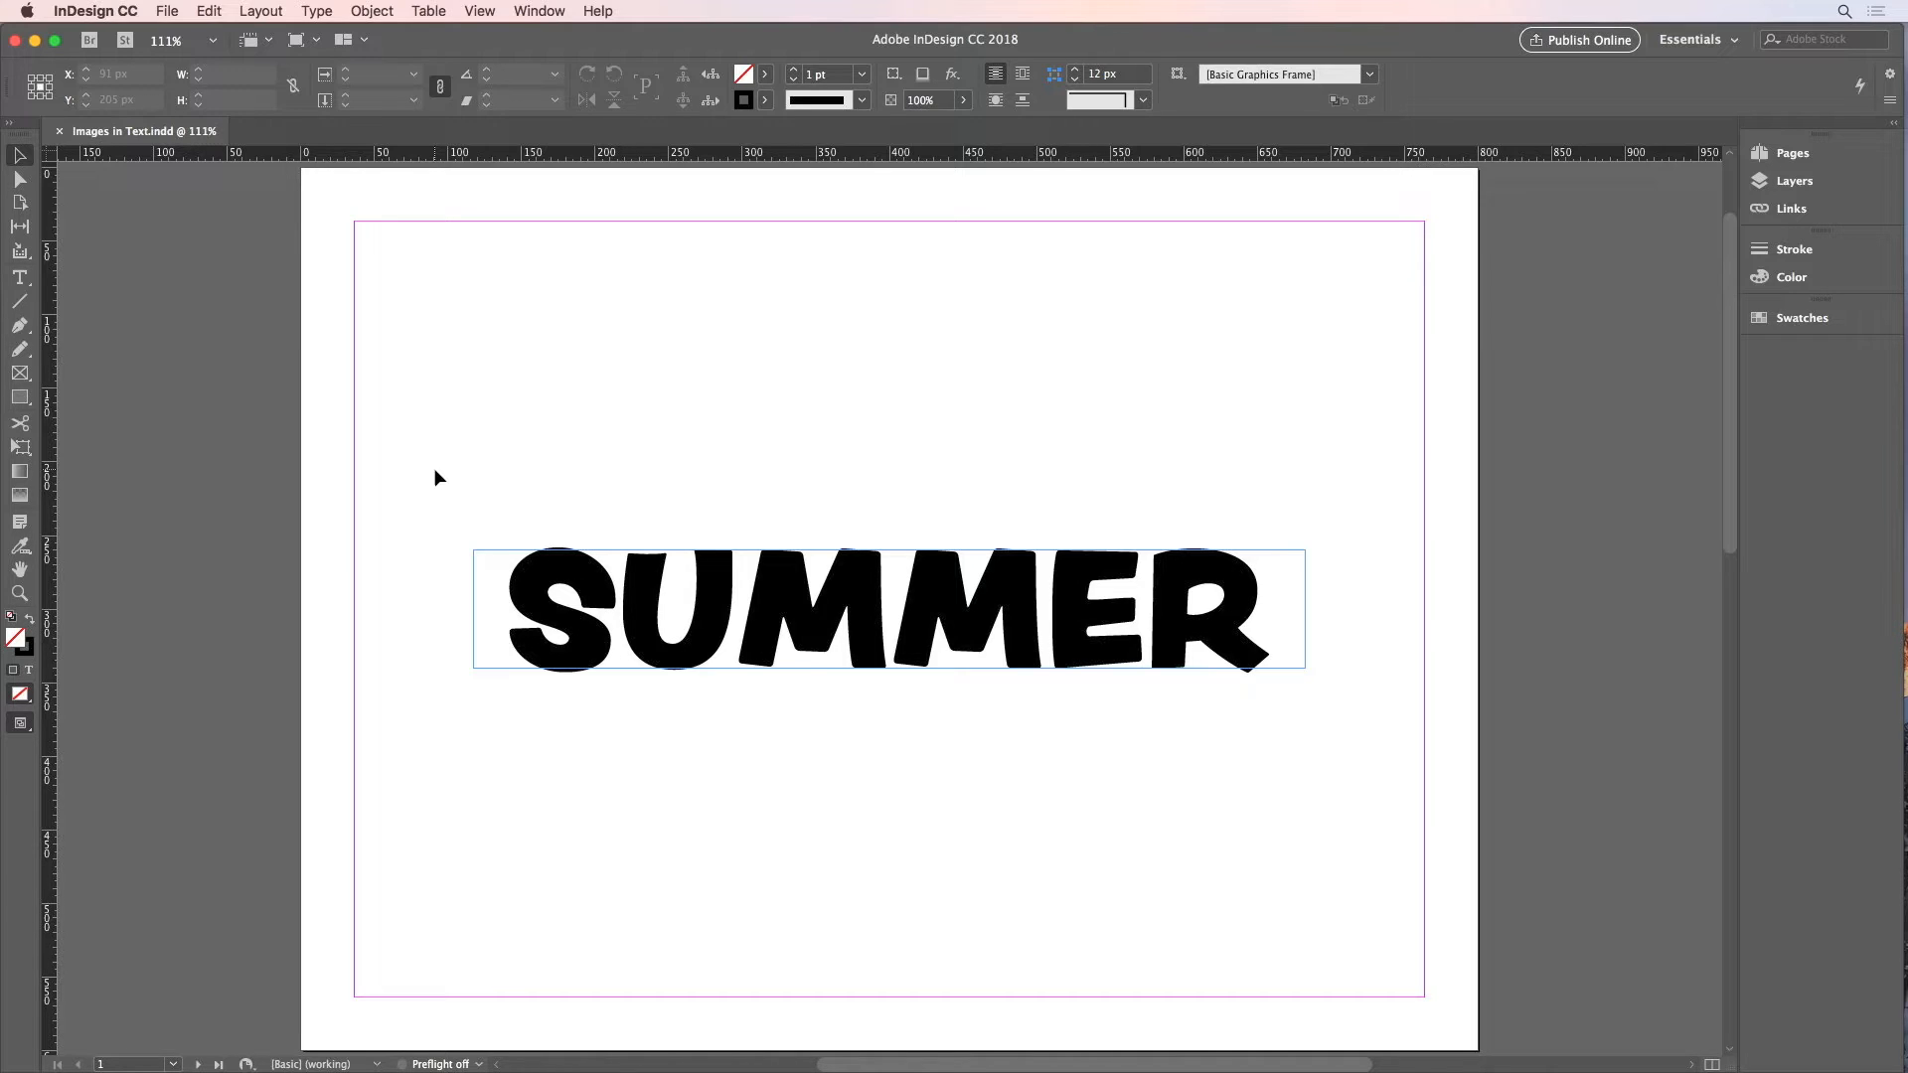
Convert the SUMMER text on the page to outlines
click(561, 574)
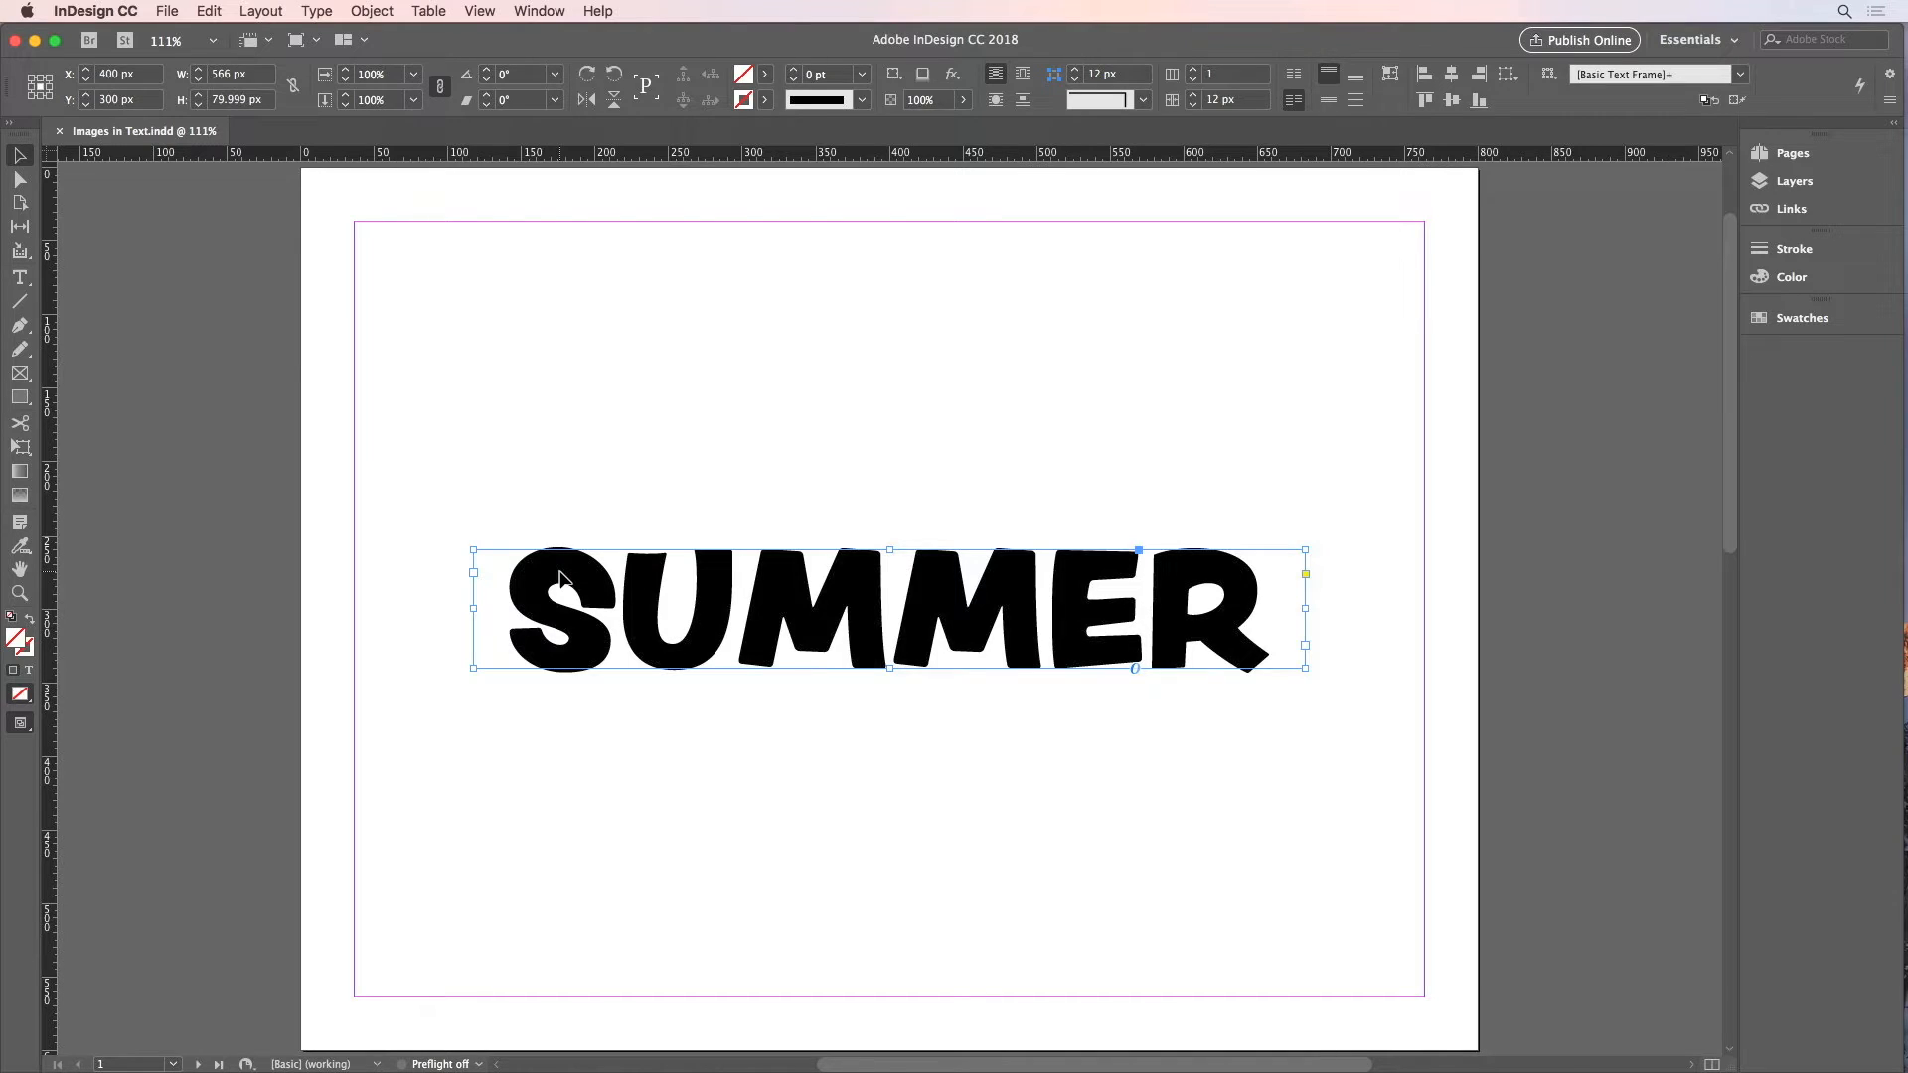
click(301, 10)
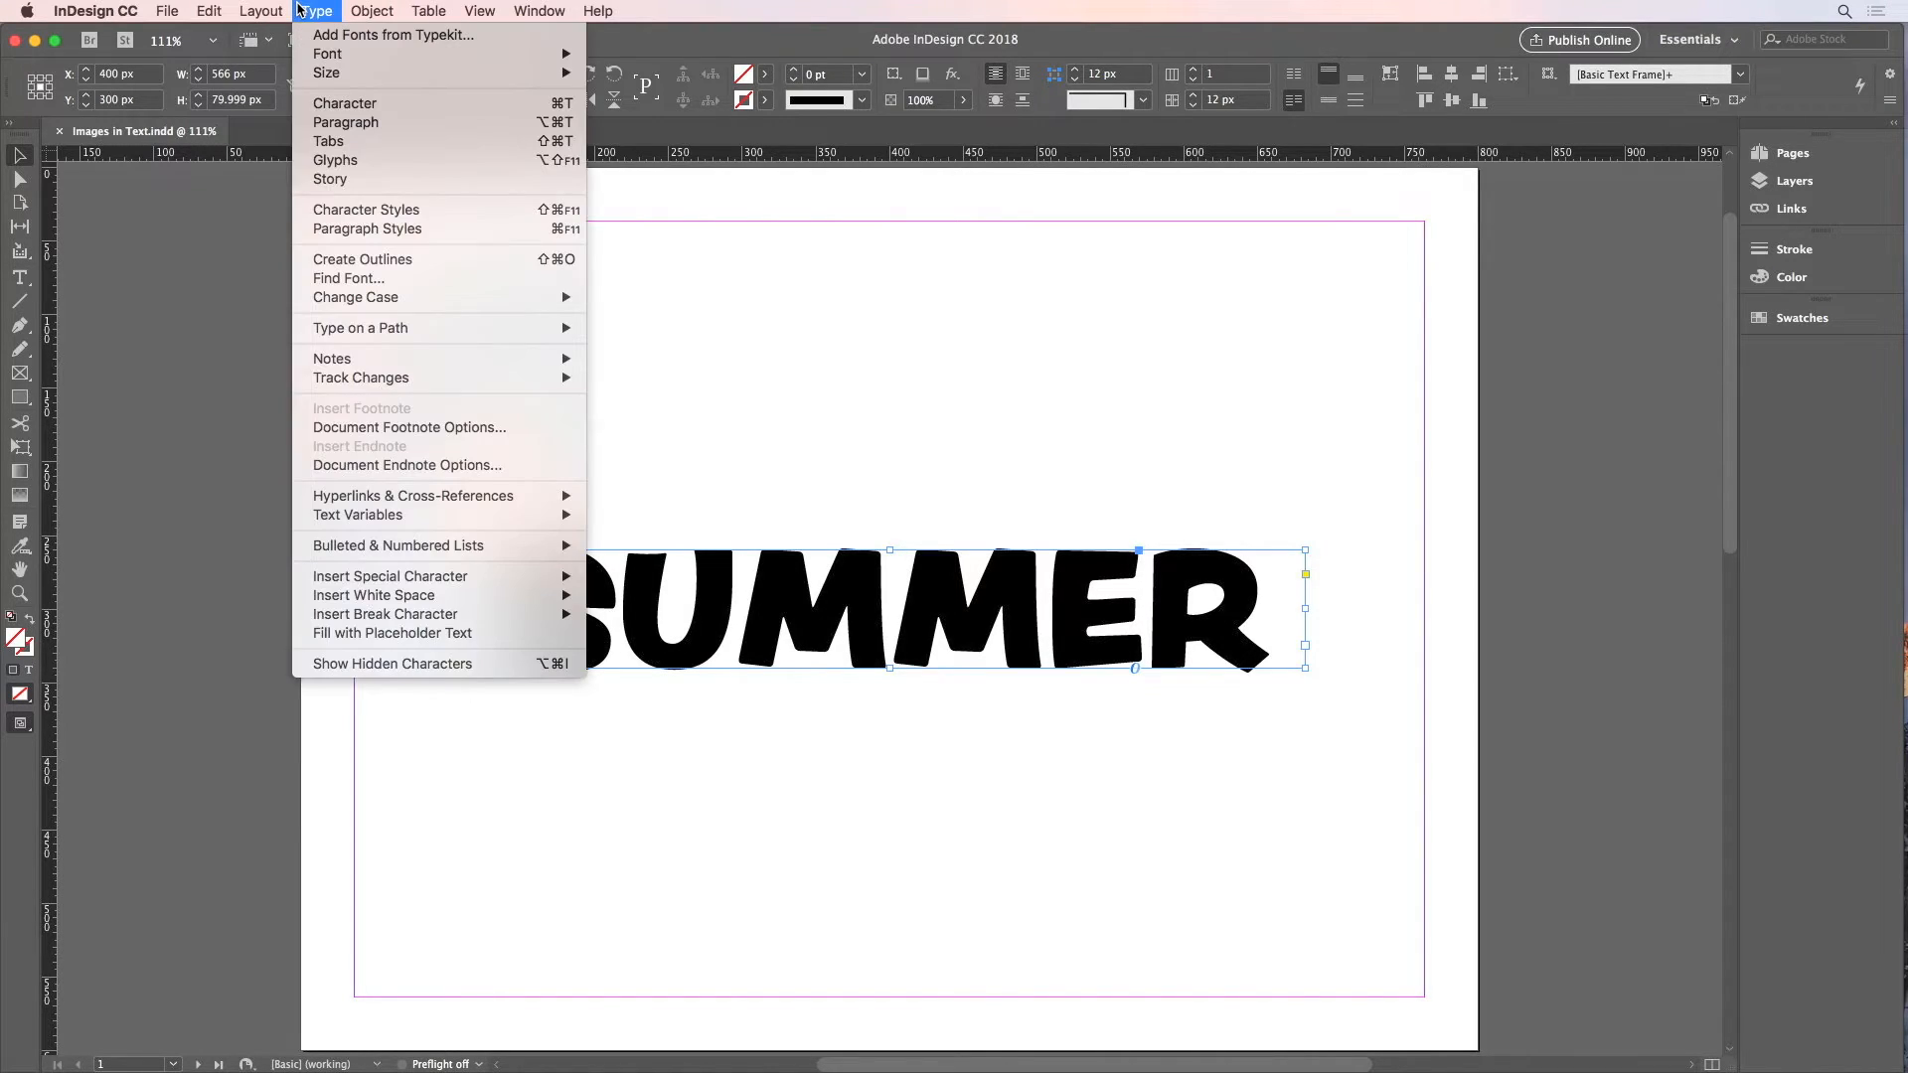
click(456, 259)
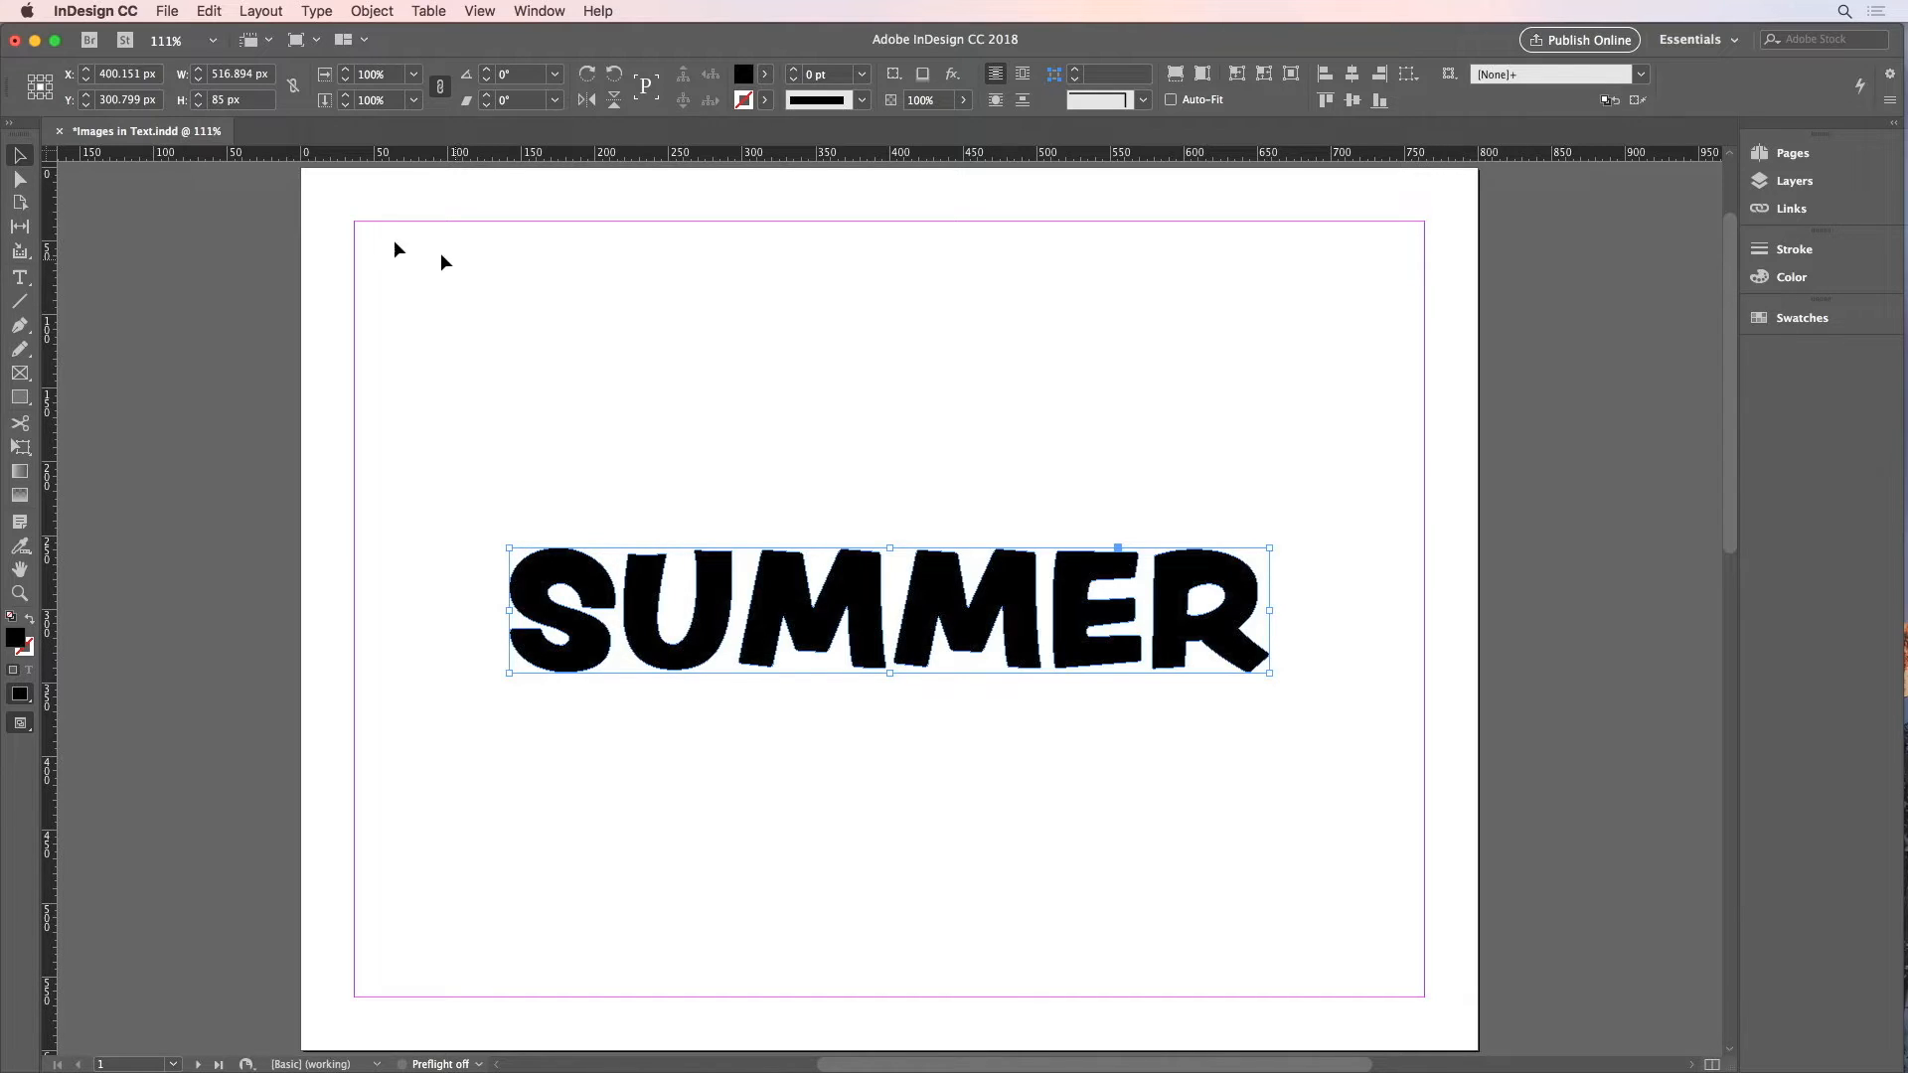
Try reshaping the outlined S by moving its top anchor point upward, and undo the change
click(19, 179)
click(439, 405)
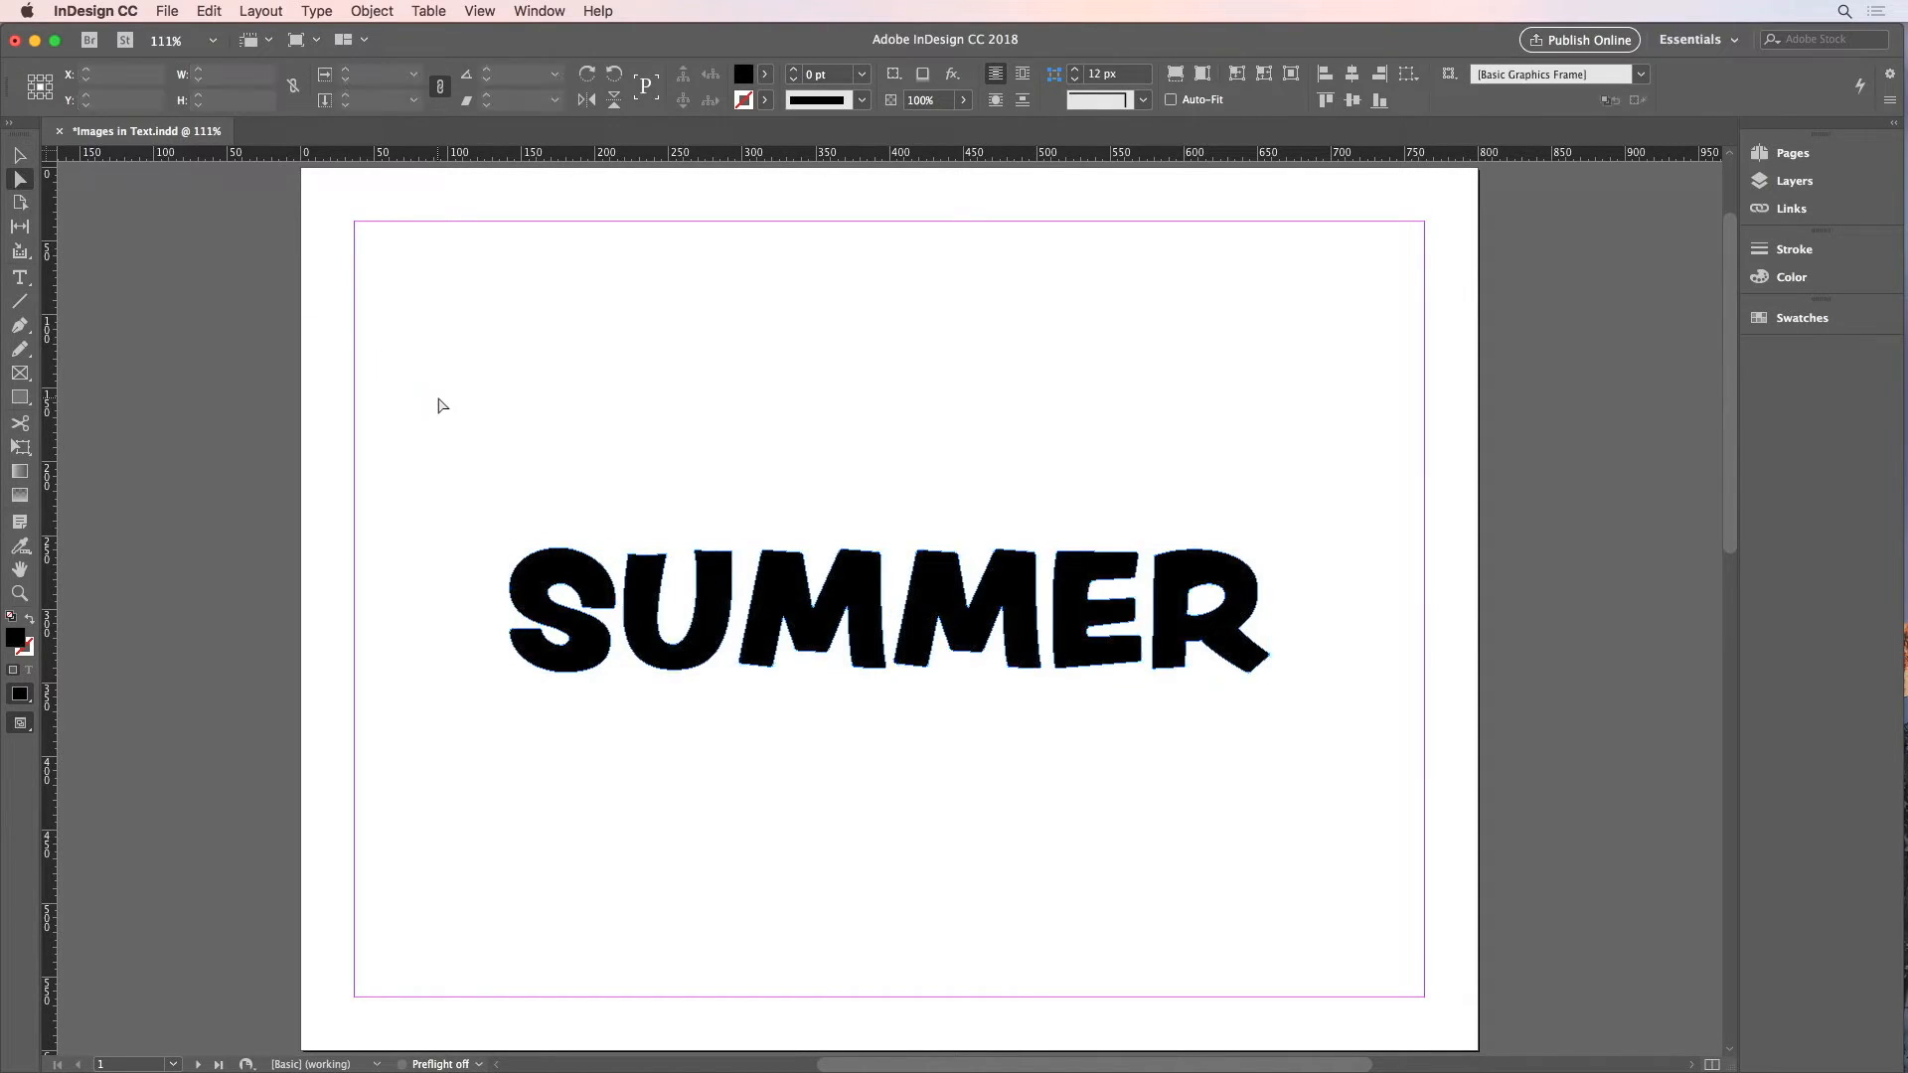
click(561, 554)
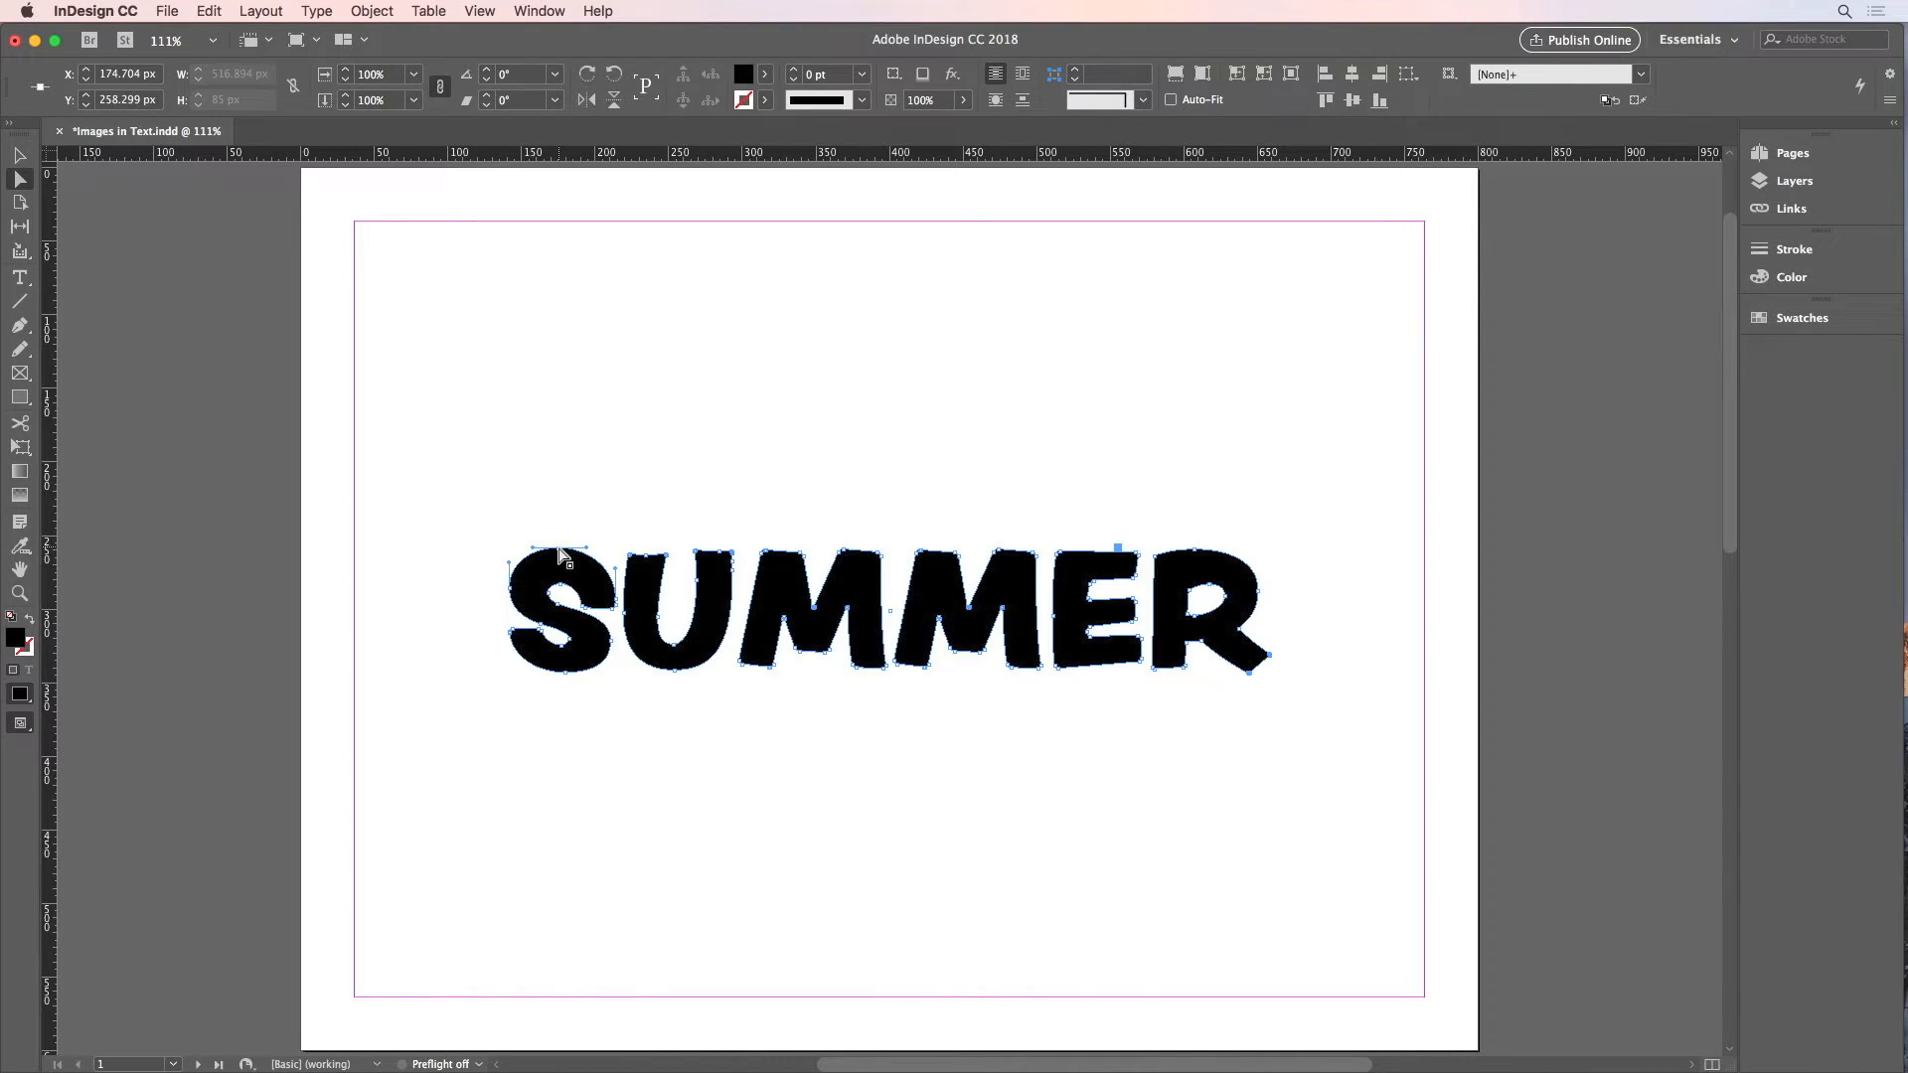
drag(561, 554, 535, 509)
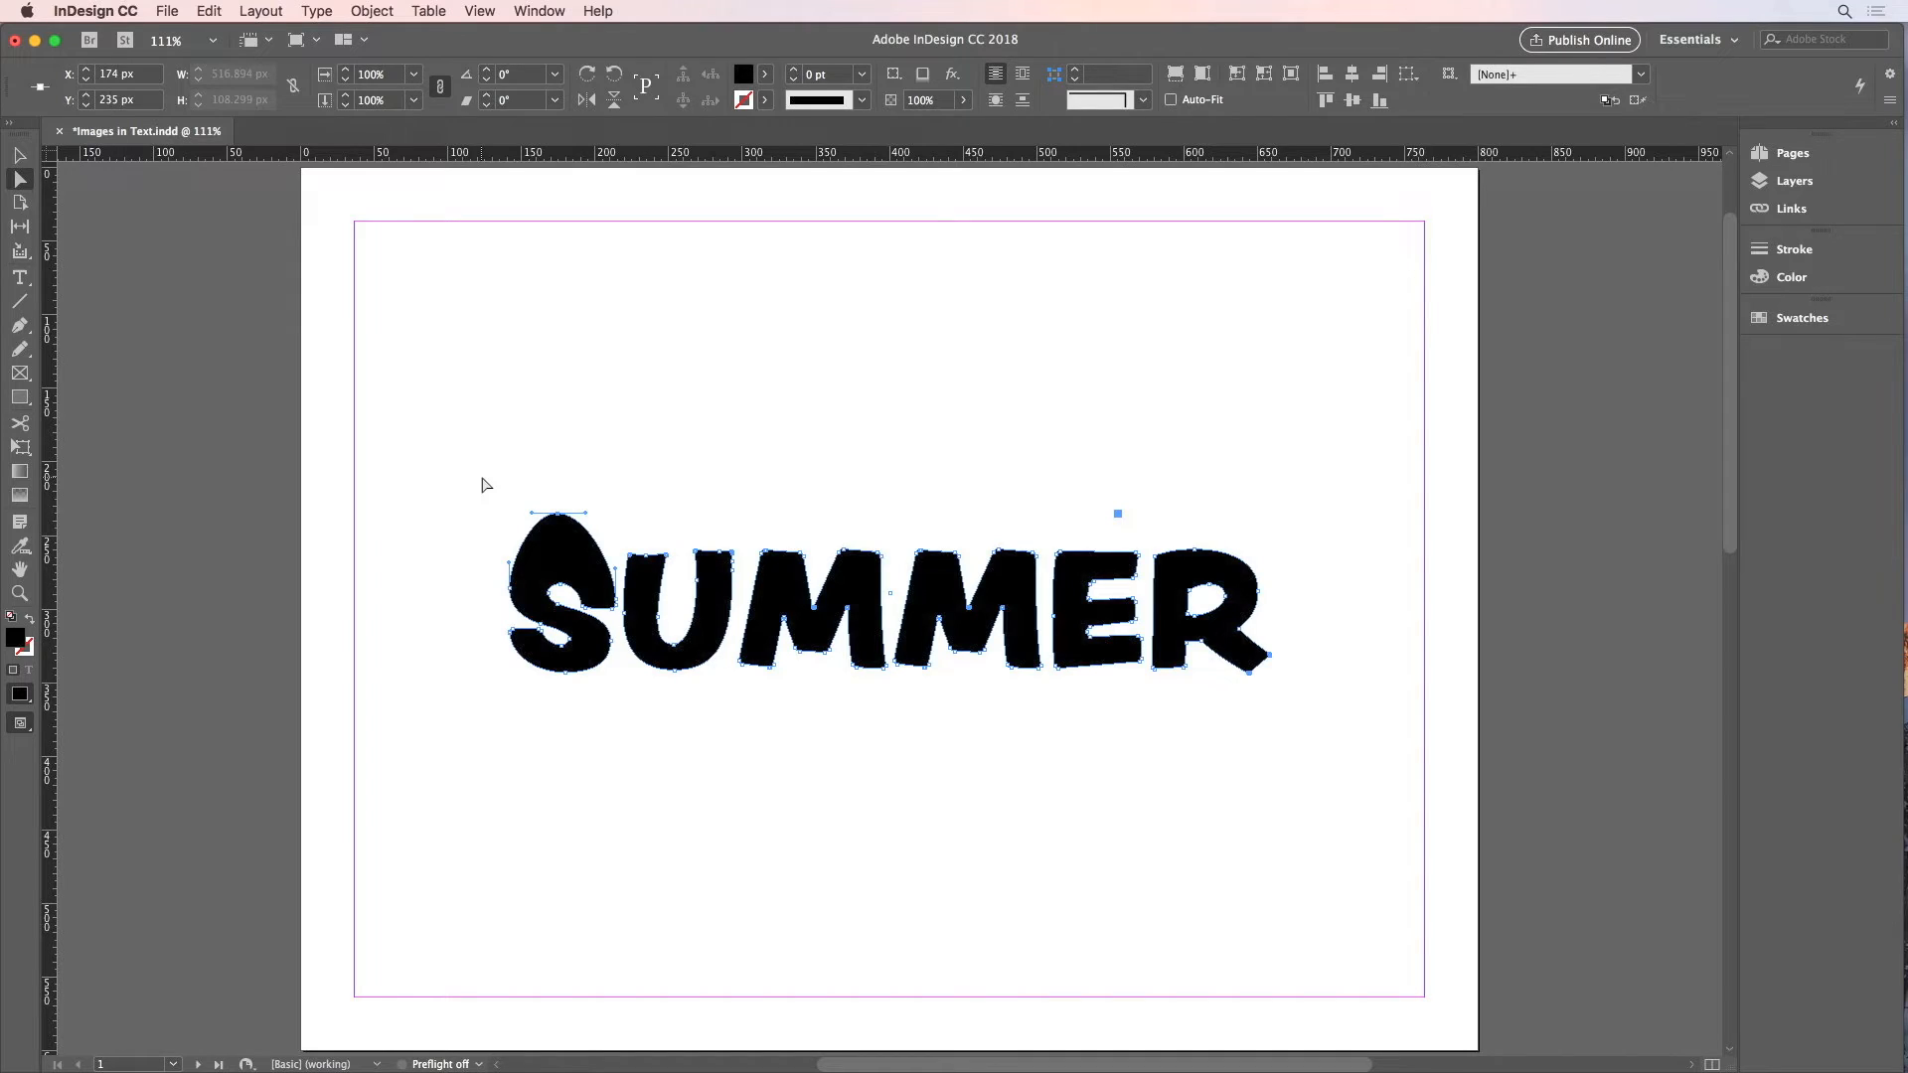
key(super+z)
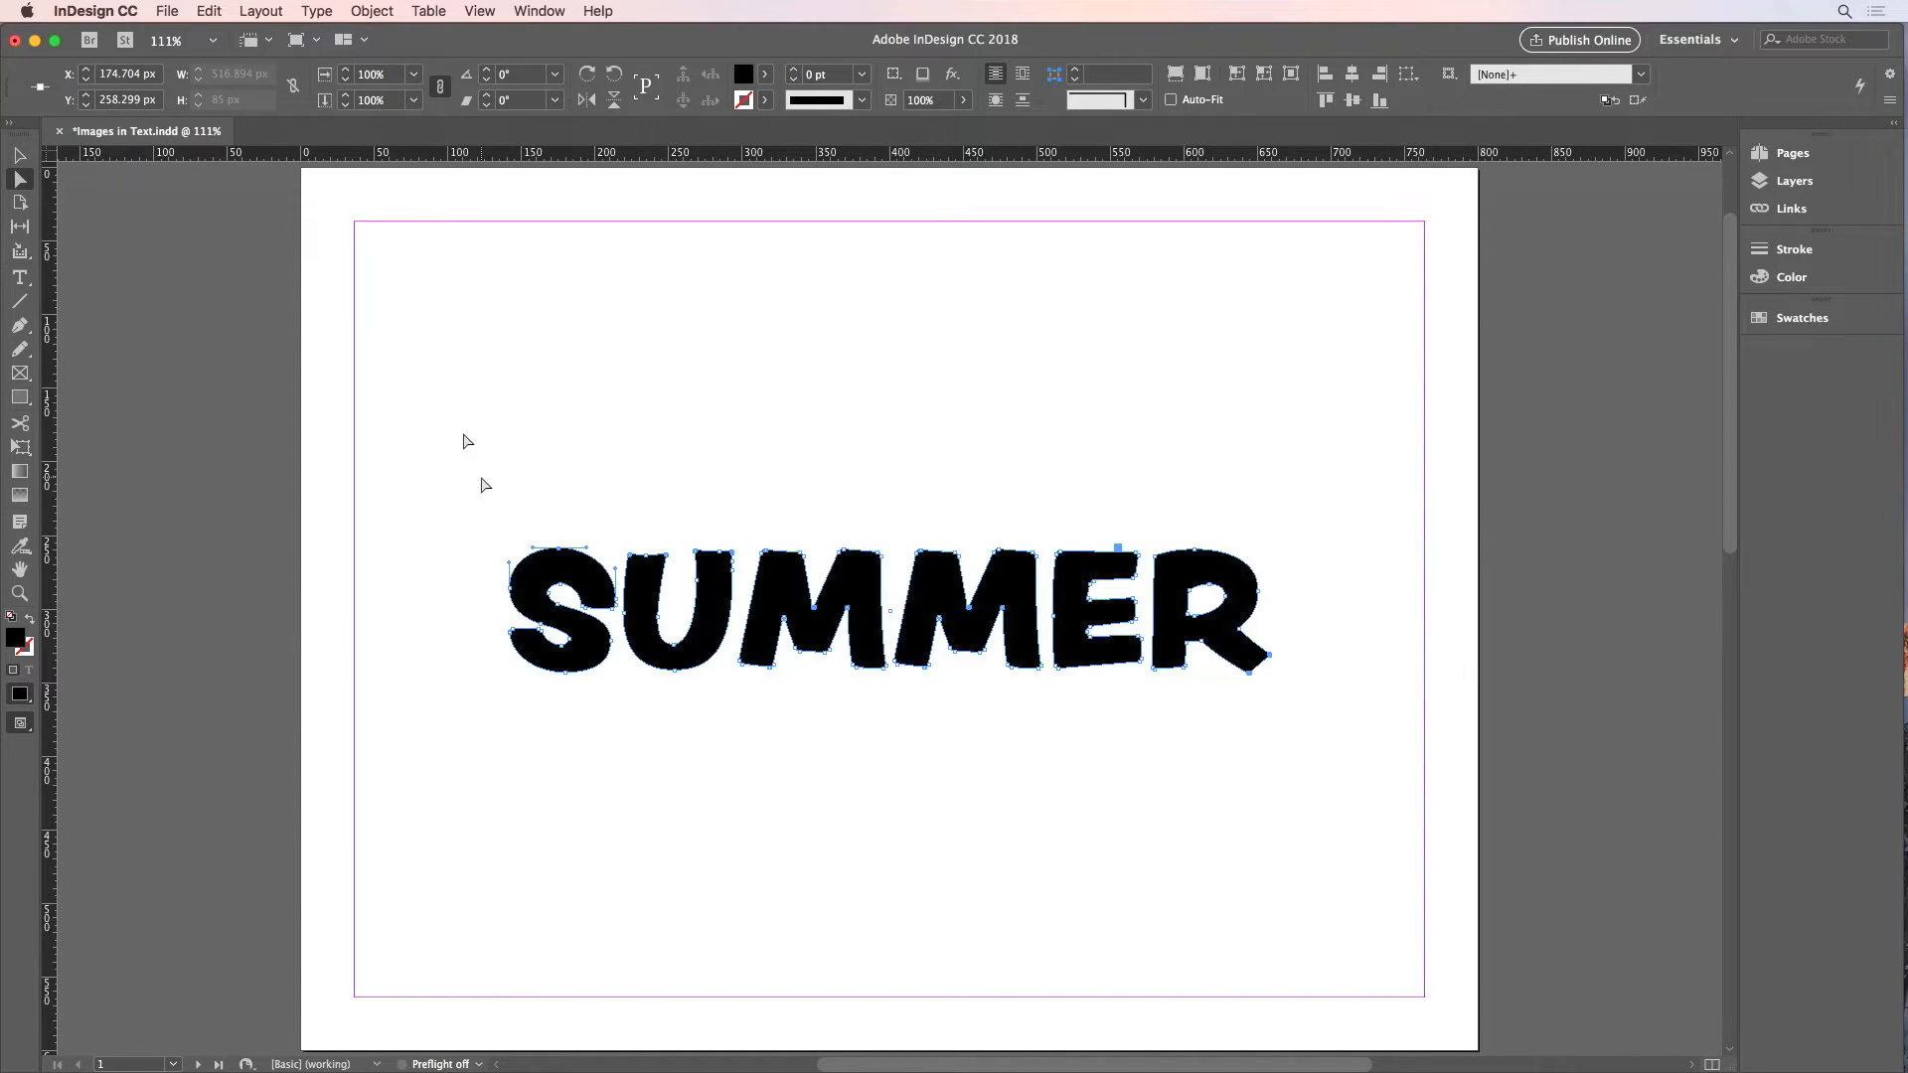
click(20, 157)
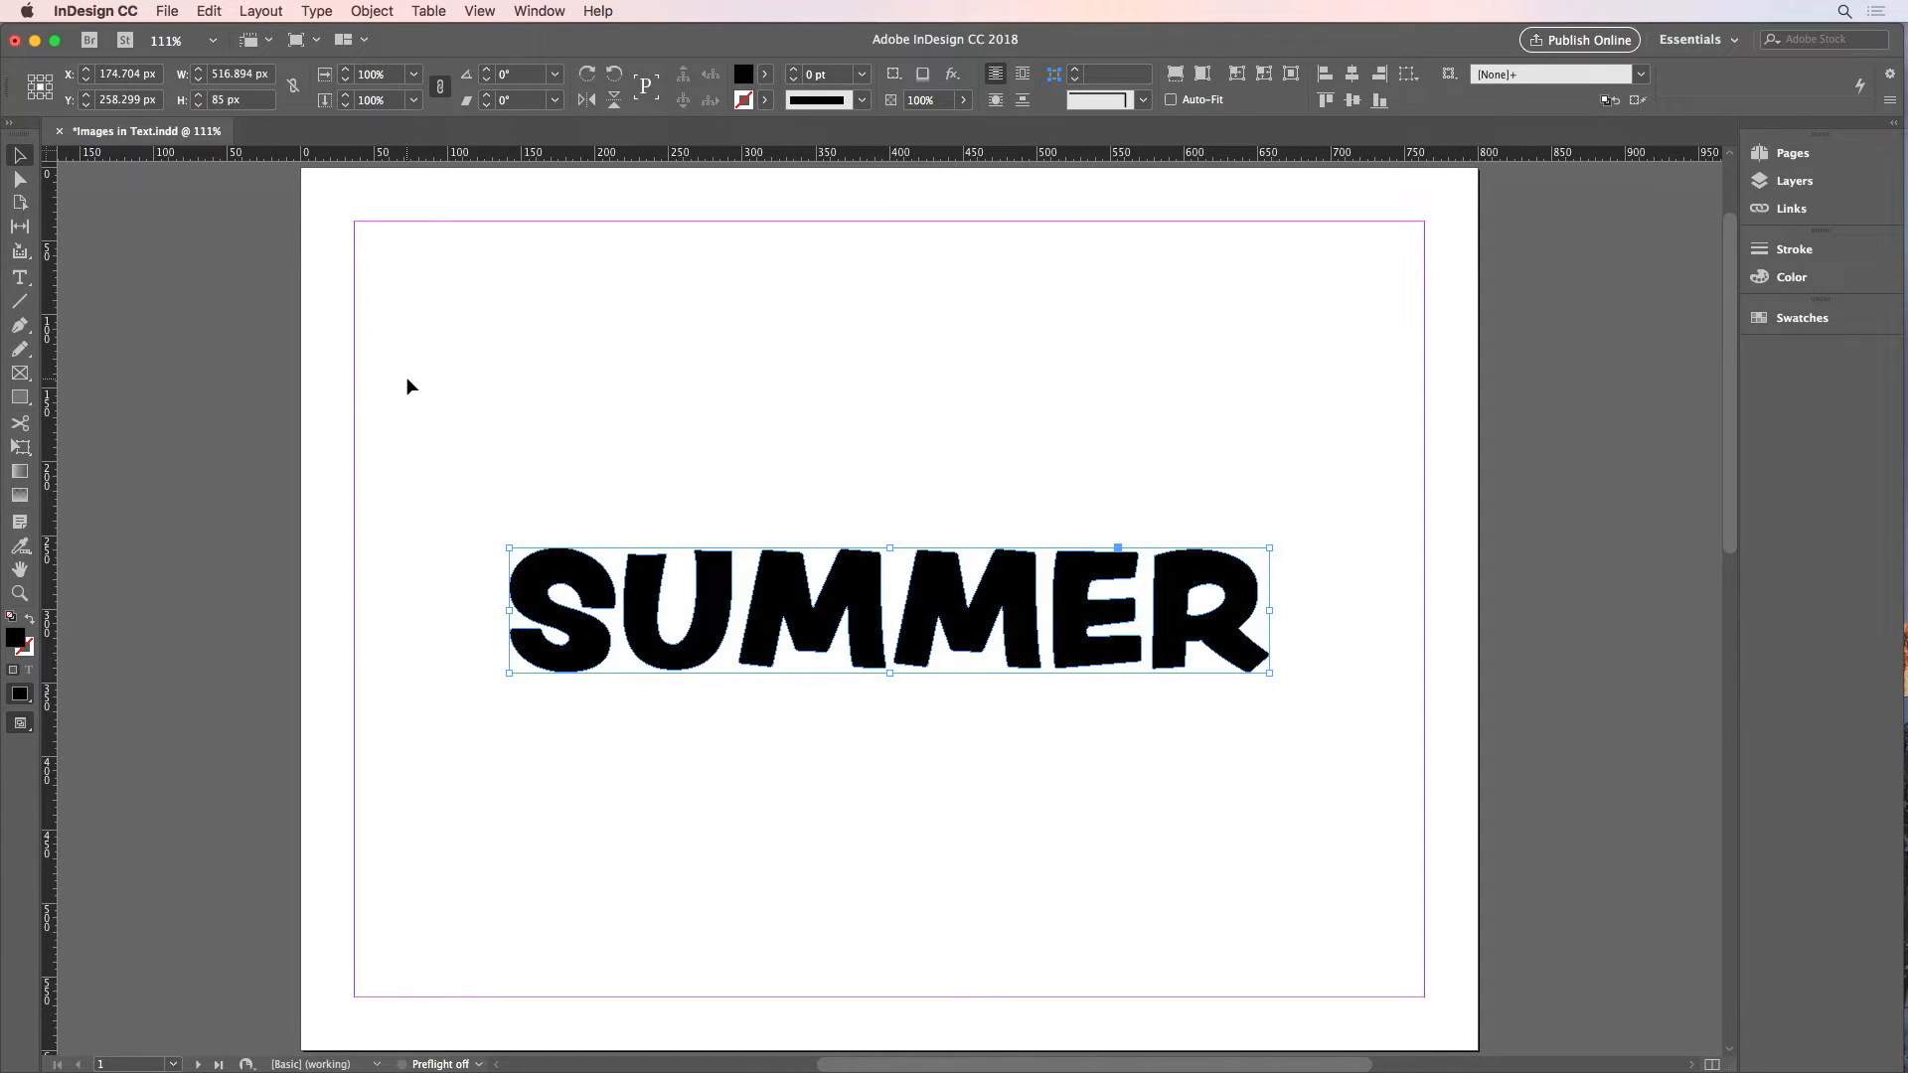
Place Sunflowers and Sky.jpg inside the outlined SUMMER lettering and fit it to fill the frame proportionally
click(164, 10)
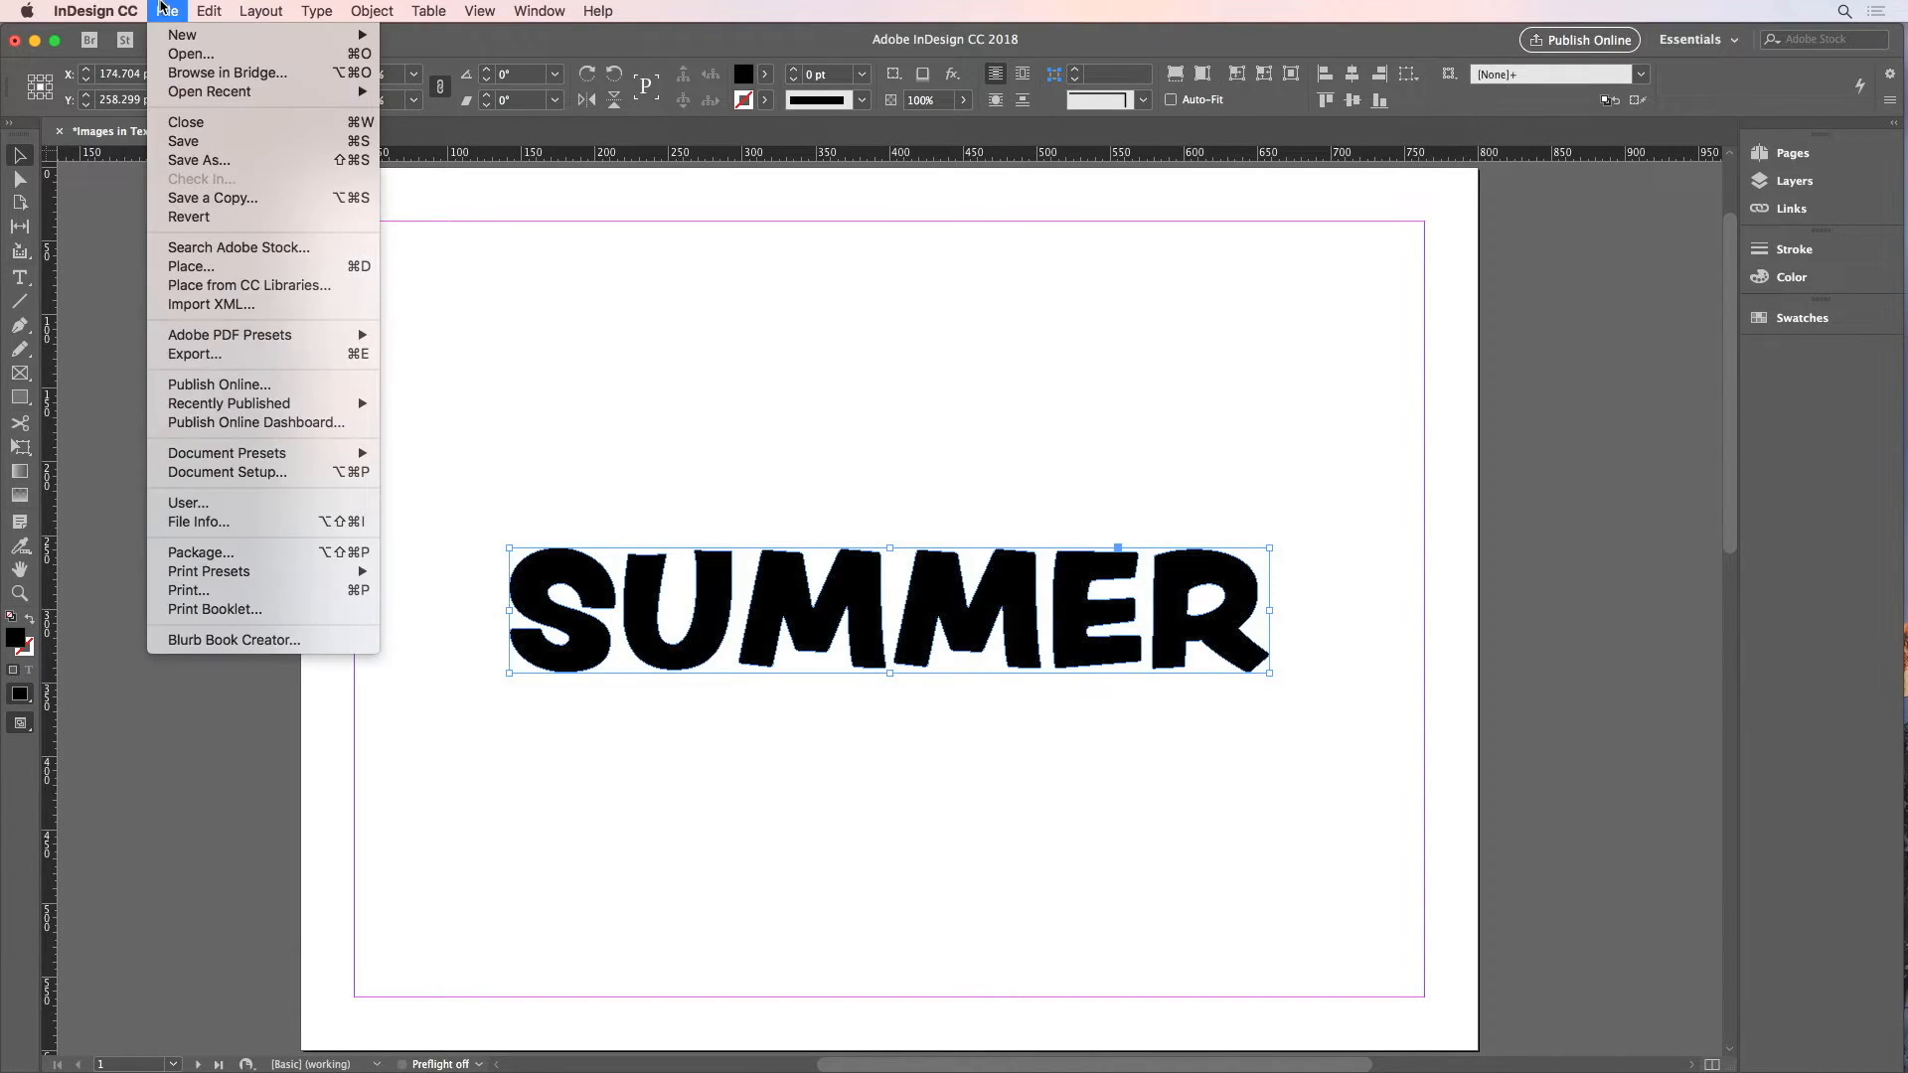
click(257, 267)
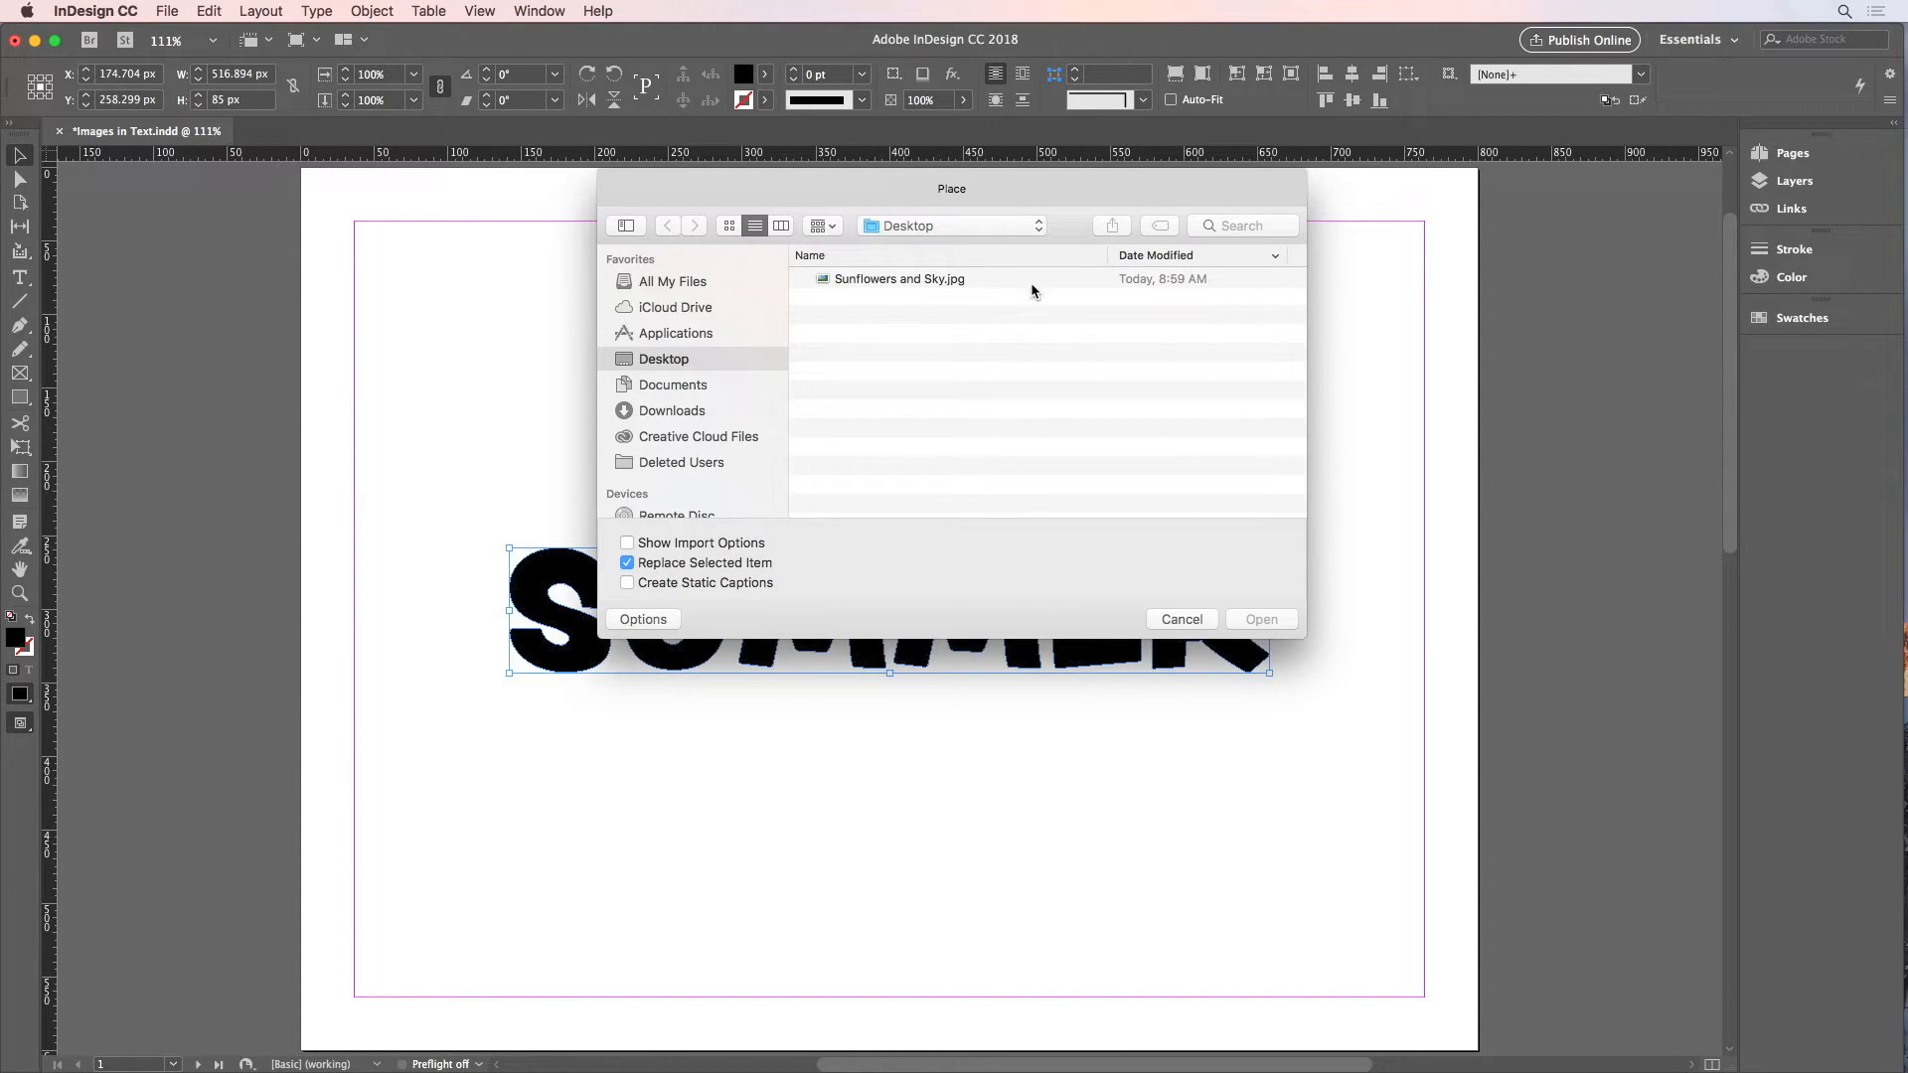
click(1033, 288)
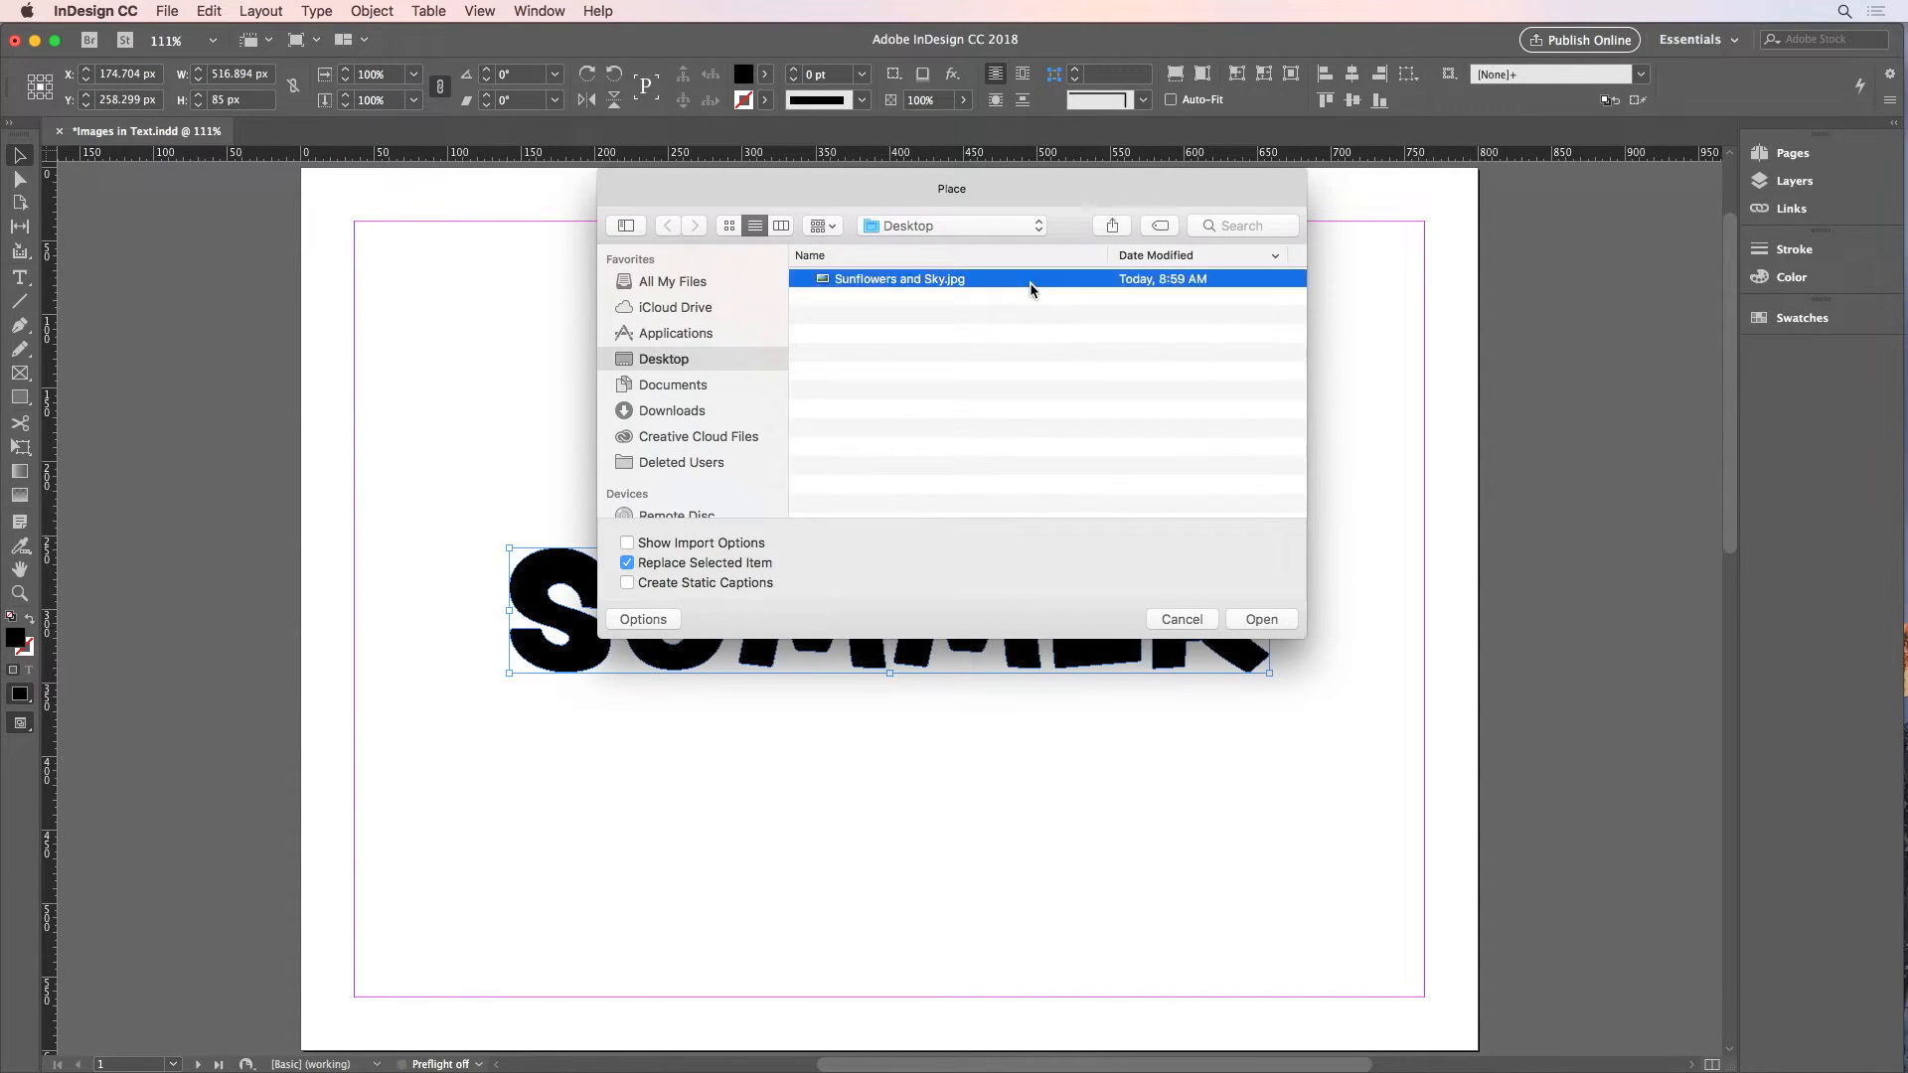
click(1260, 619)
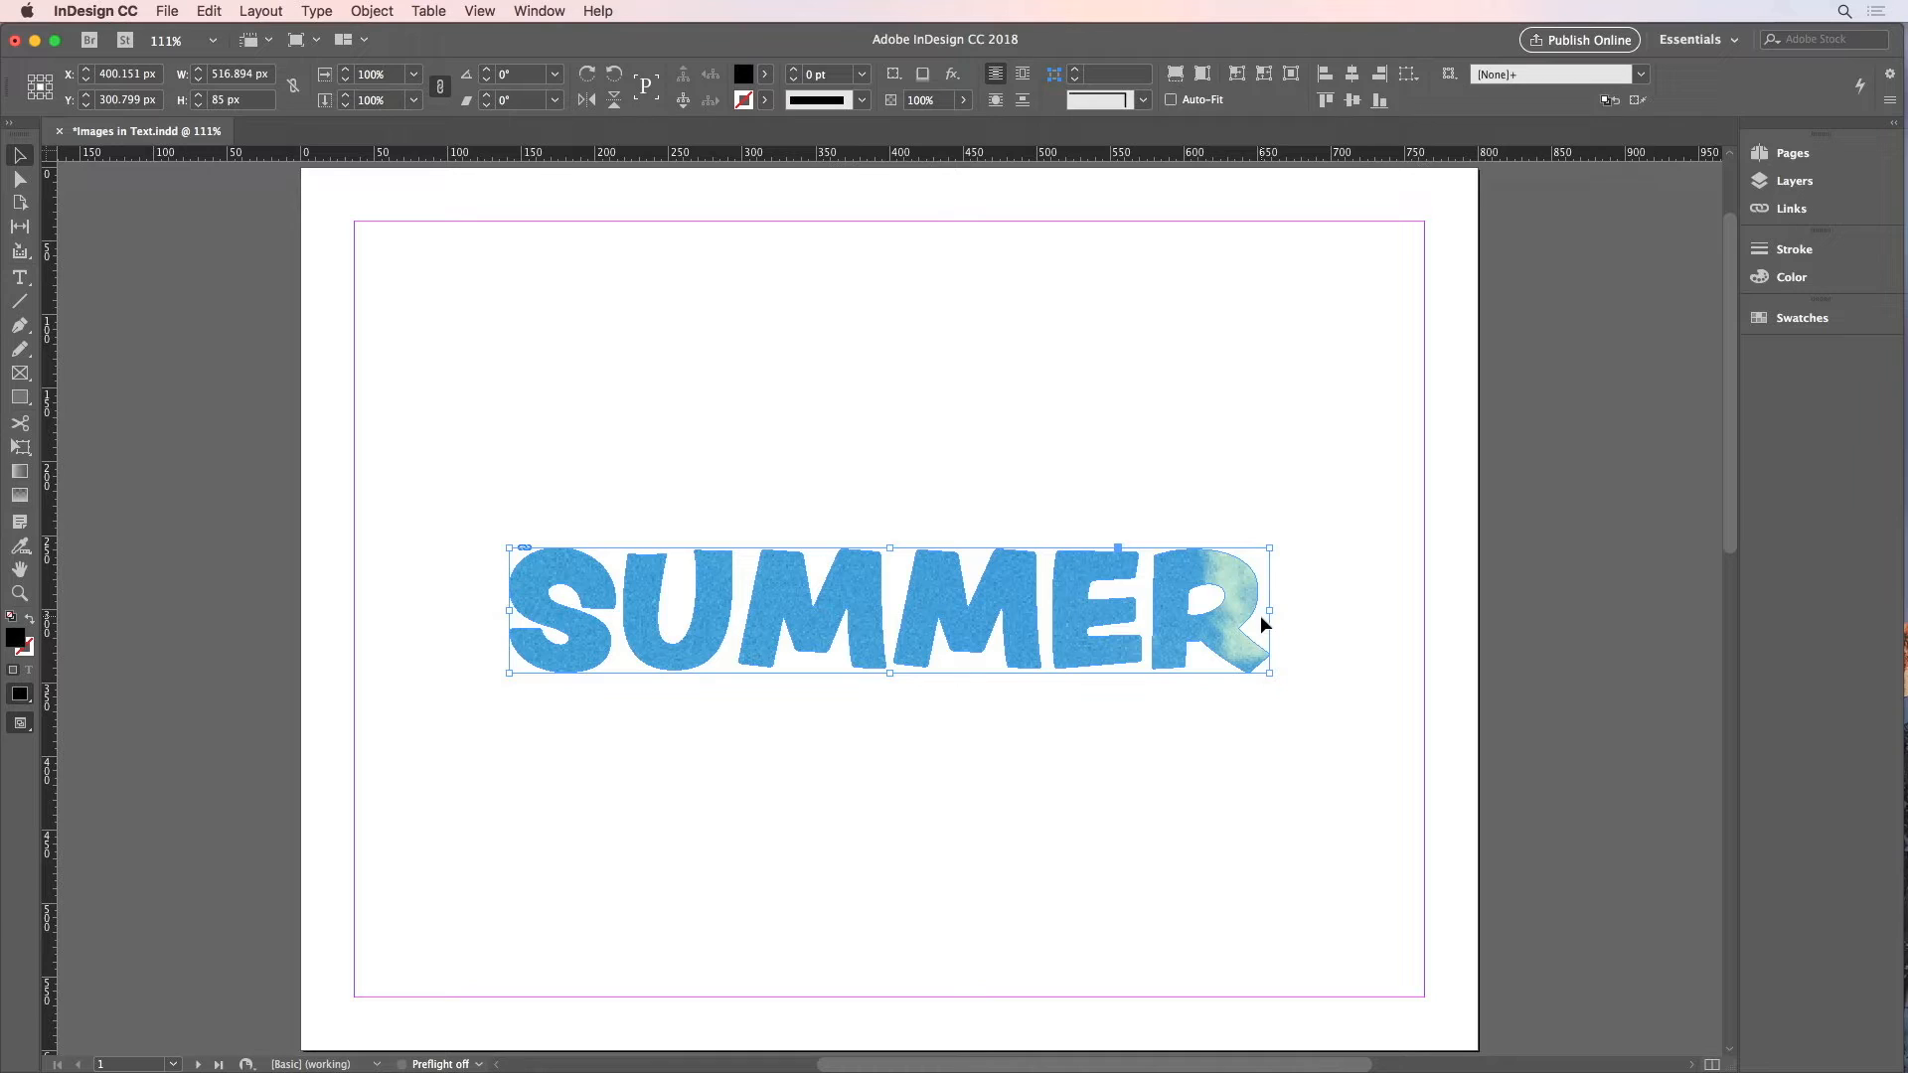
click(1175, 78)
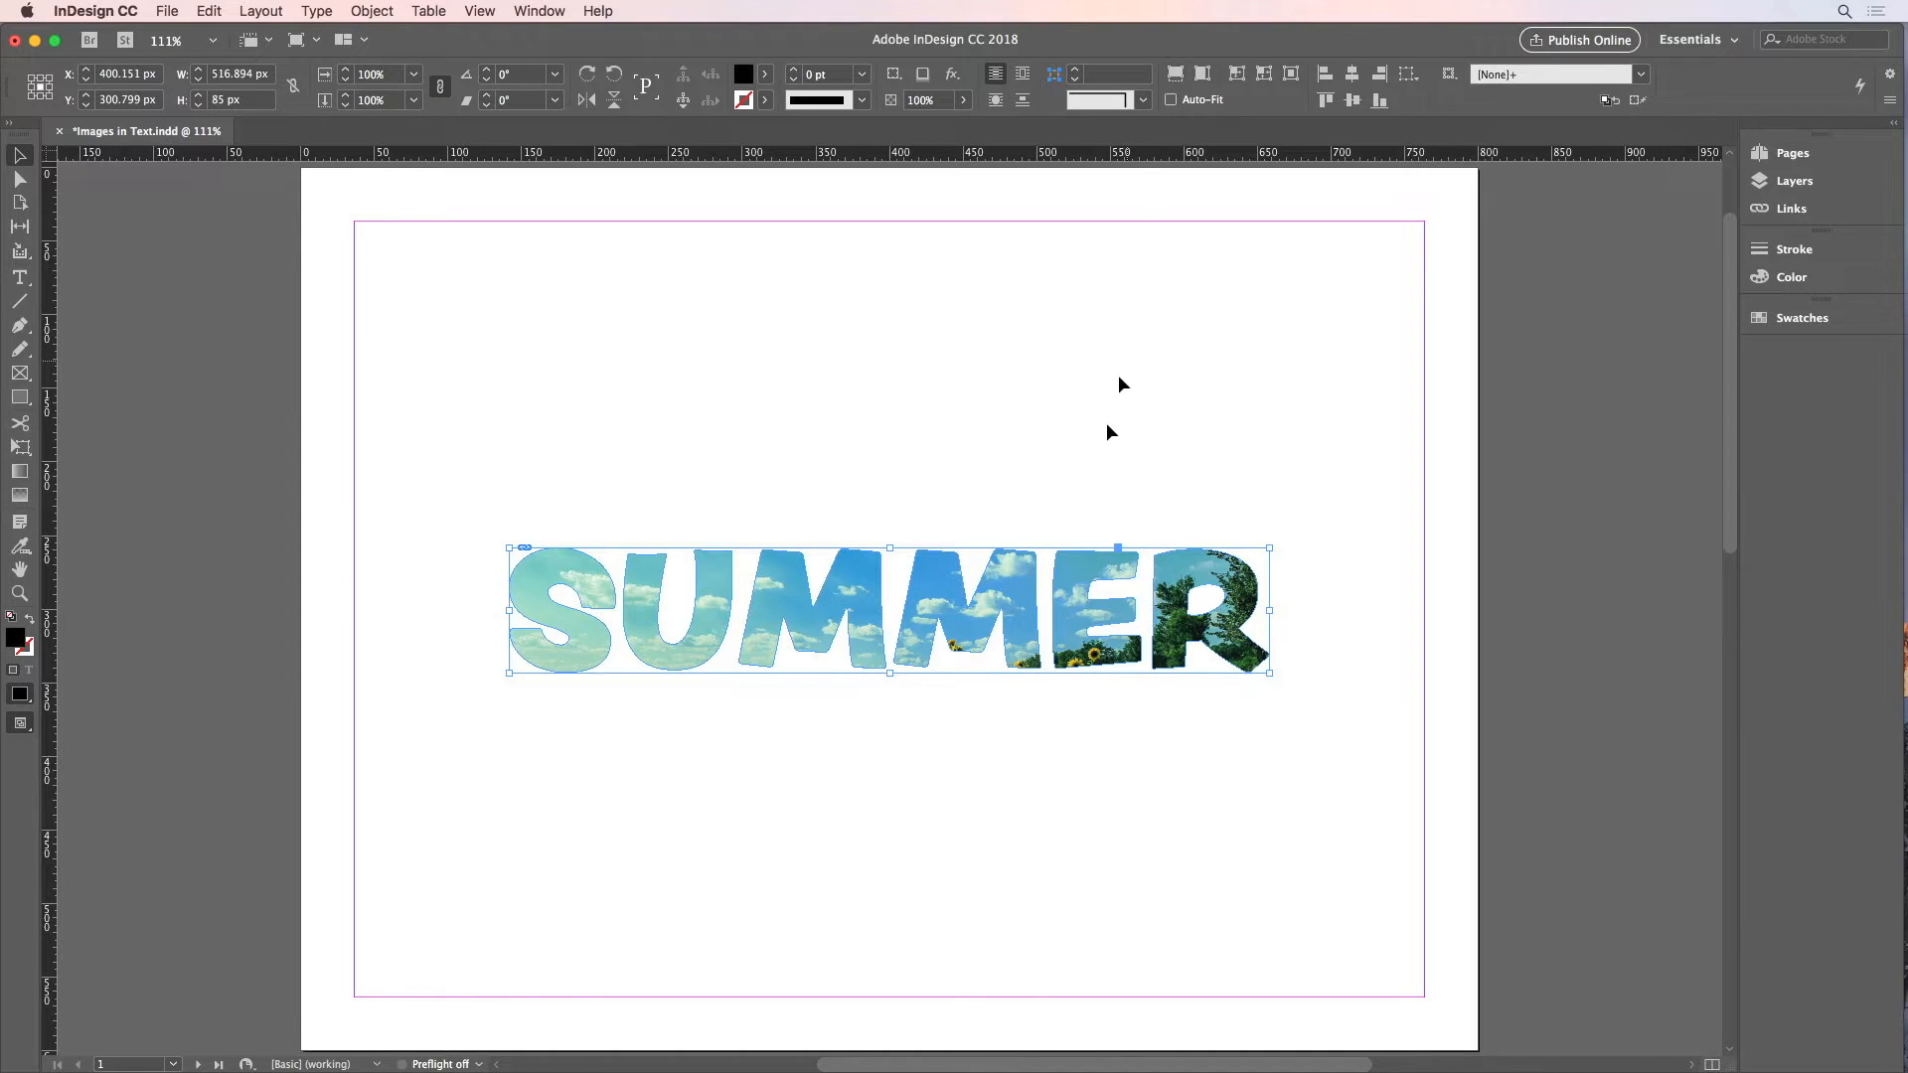
Move the placed image upward within the lettering, to about X+ 257 px and Y+ 3 px, so the sunflowers fill the lower letters
click(1076, 574)
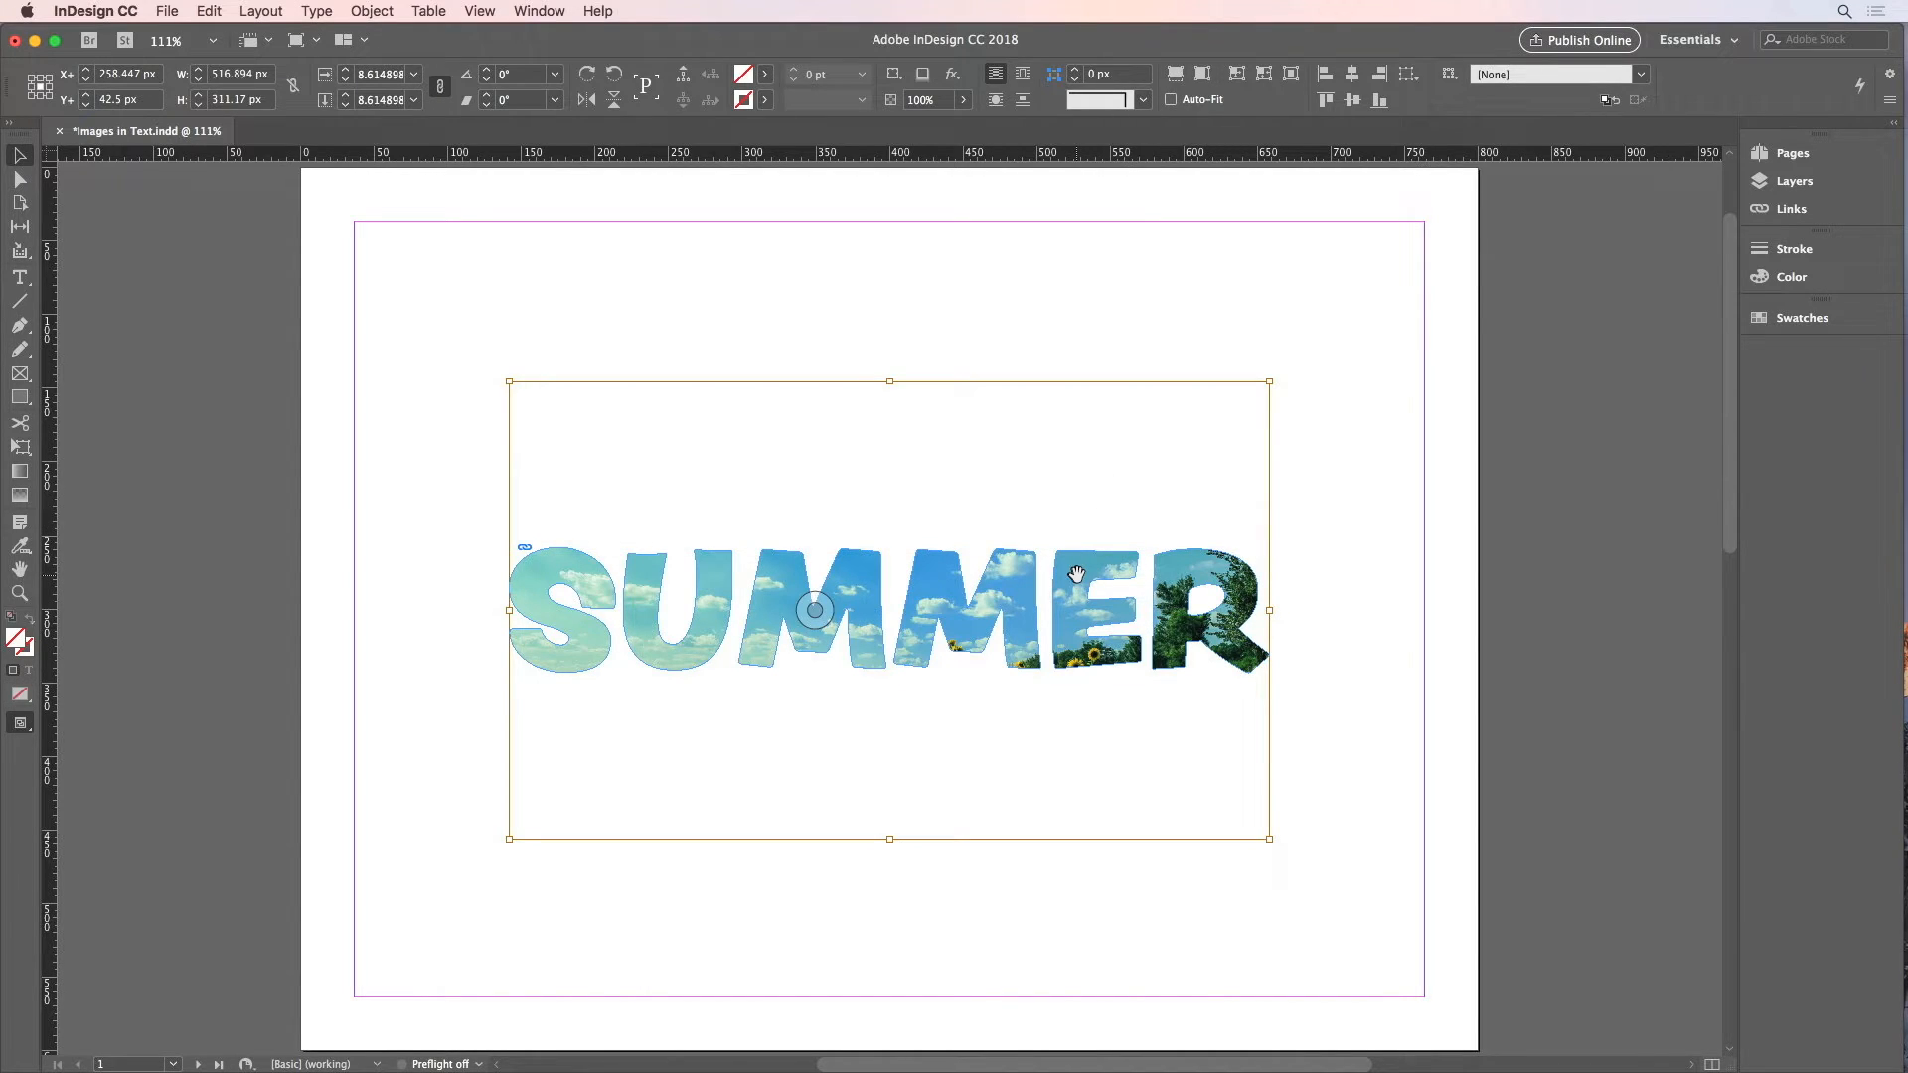
mouse_move(1076, 575)
mouse_down()
mouse_move(1027, 538)
mouse_move(1043, 497)
mouse_move(1097, 507)
mouse_move(1073, 549)
mouse_up()
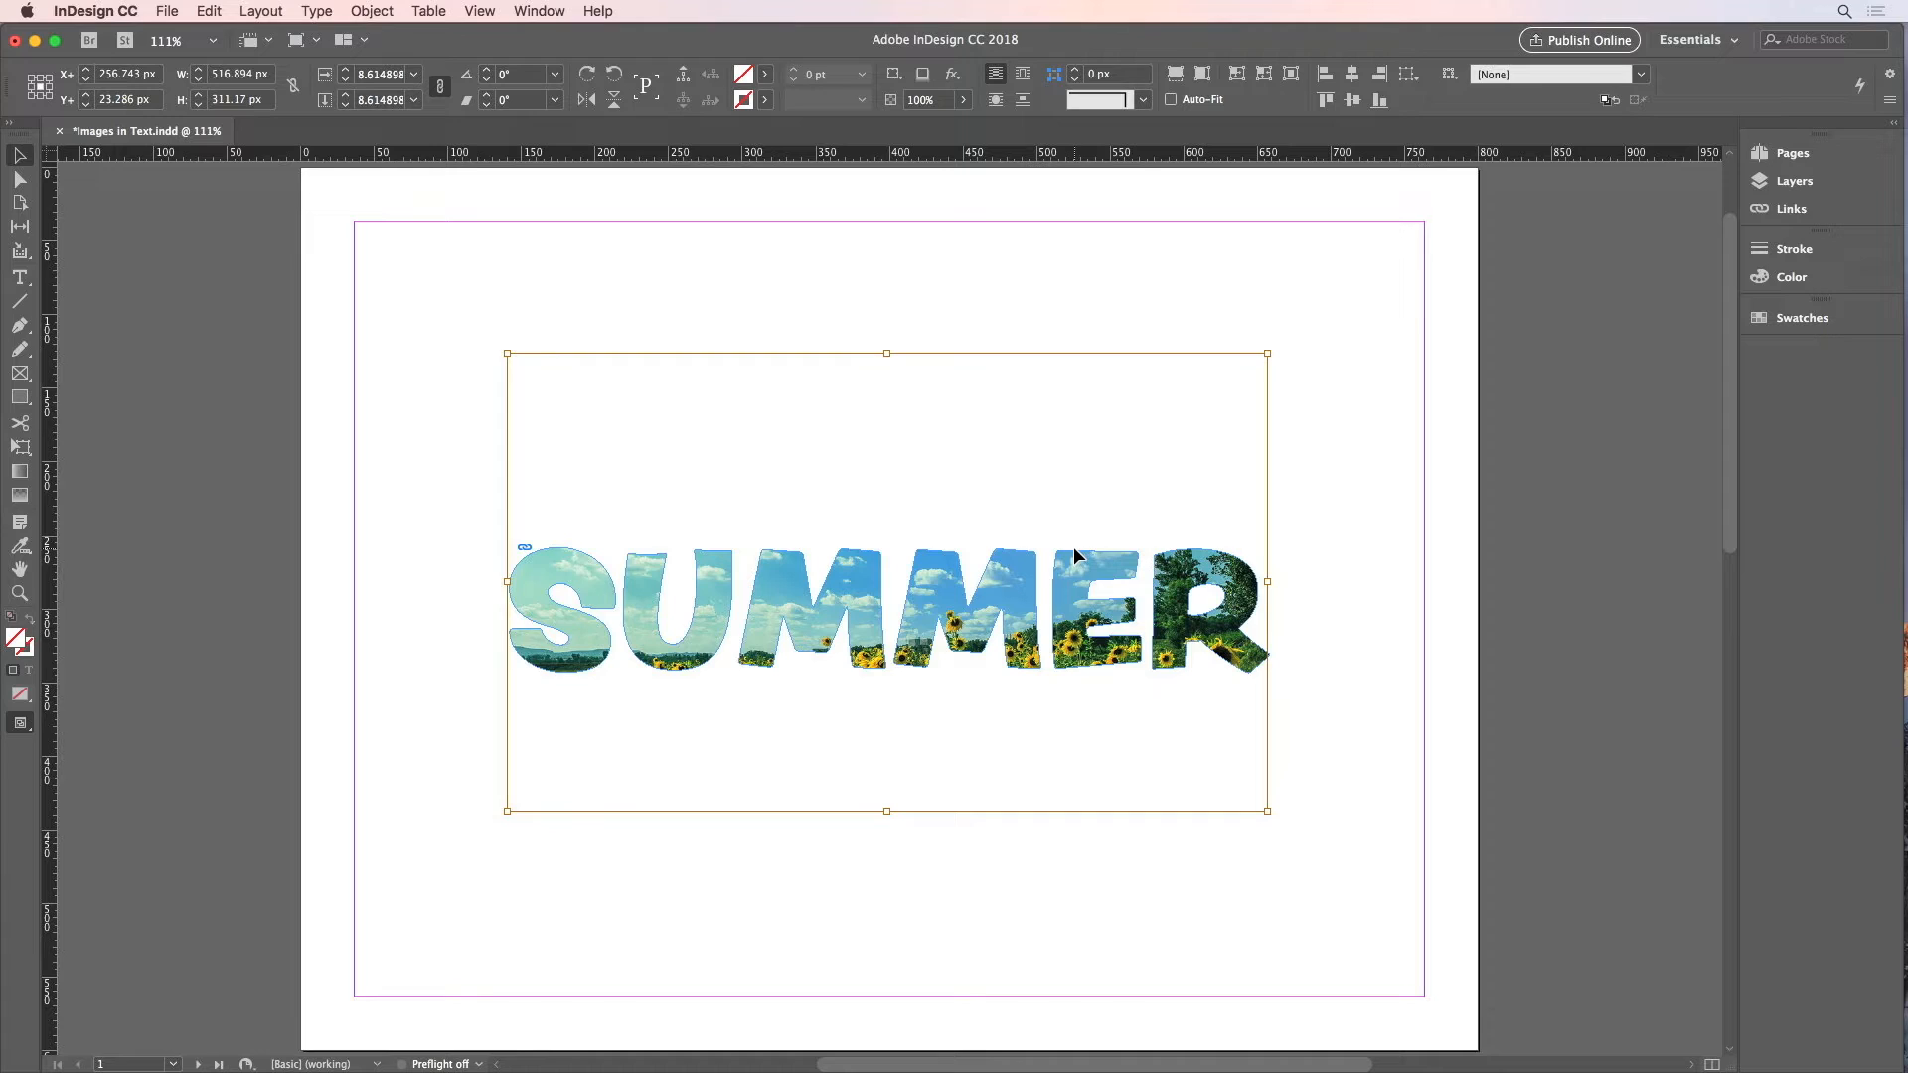
key(shift+Up)
key(shift+Up)
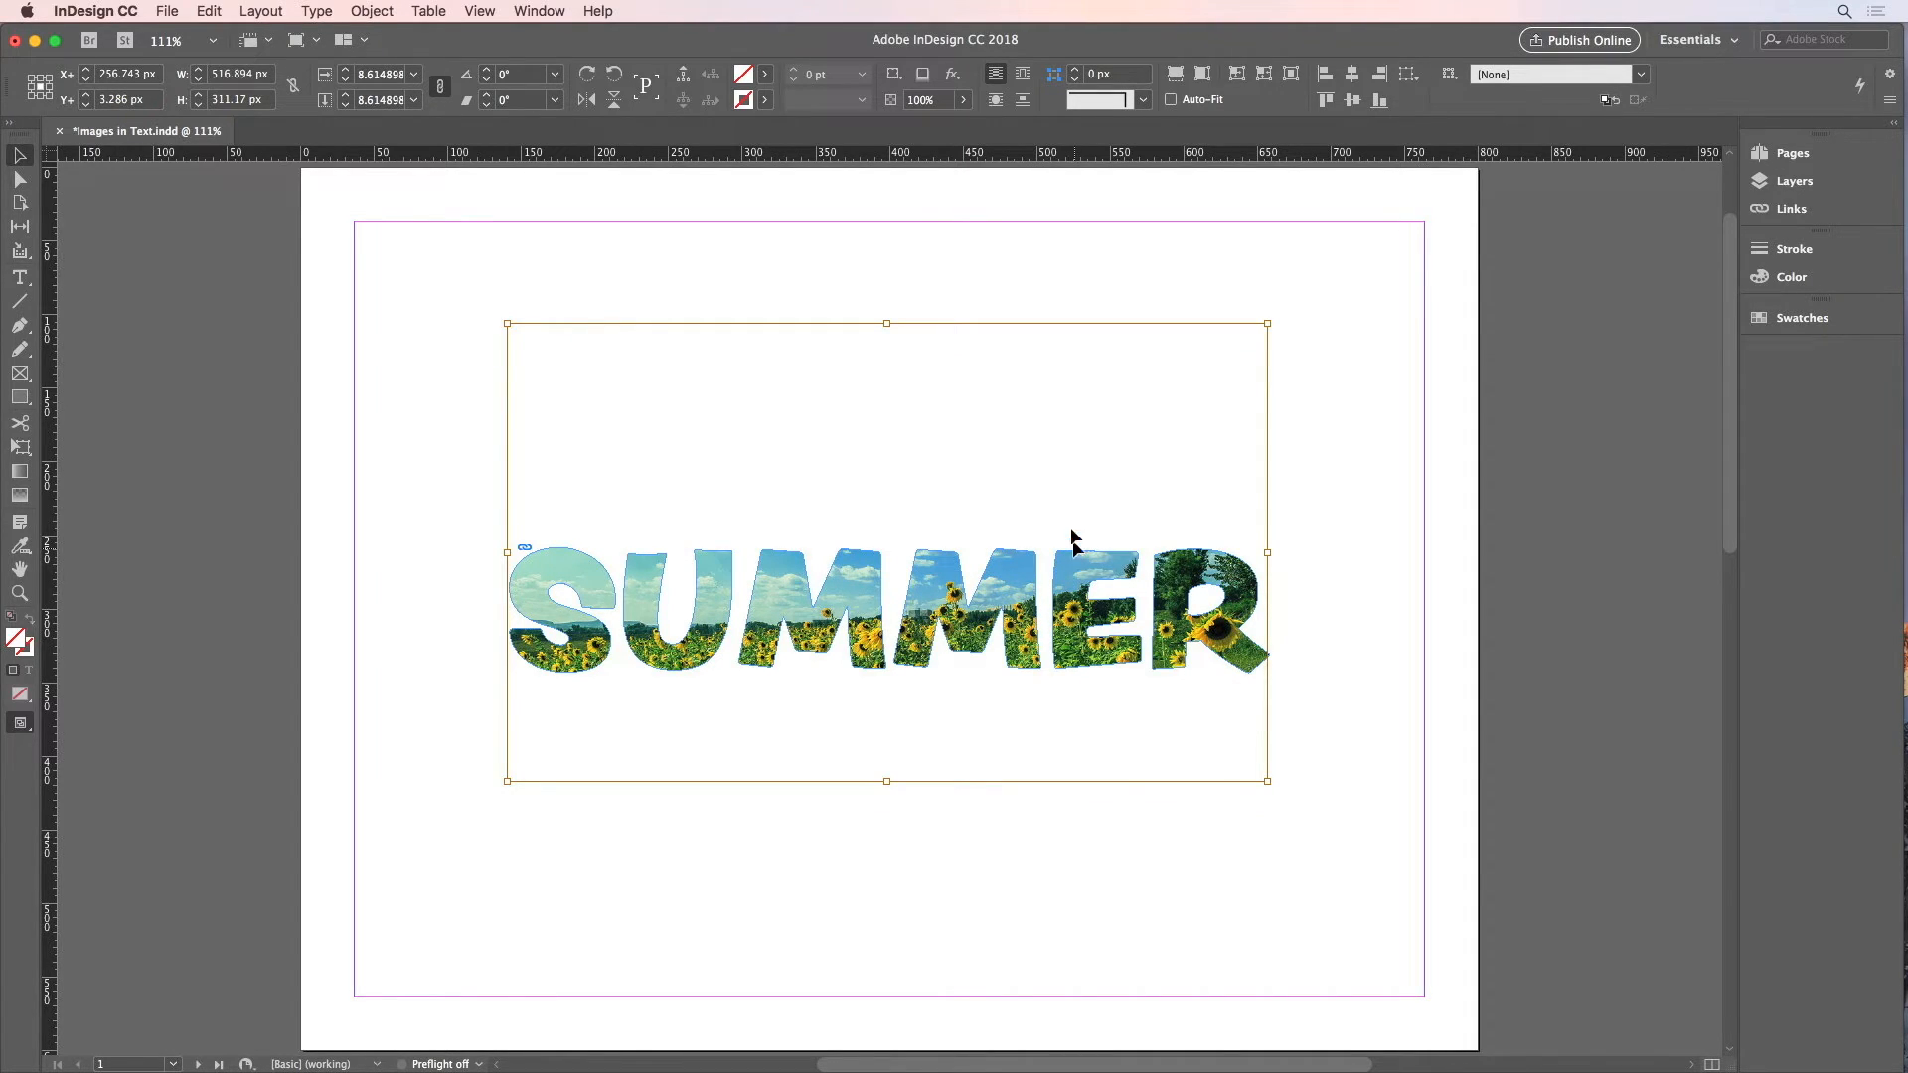
Scale the image inside the lettering to 11% and rotate it to -4°
click(346, 70)
click(345, 71)
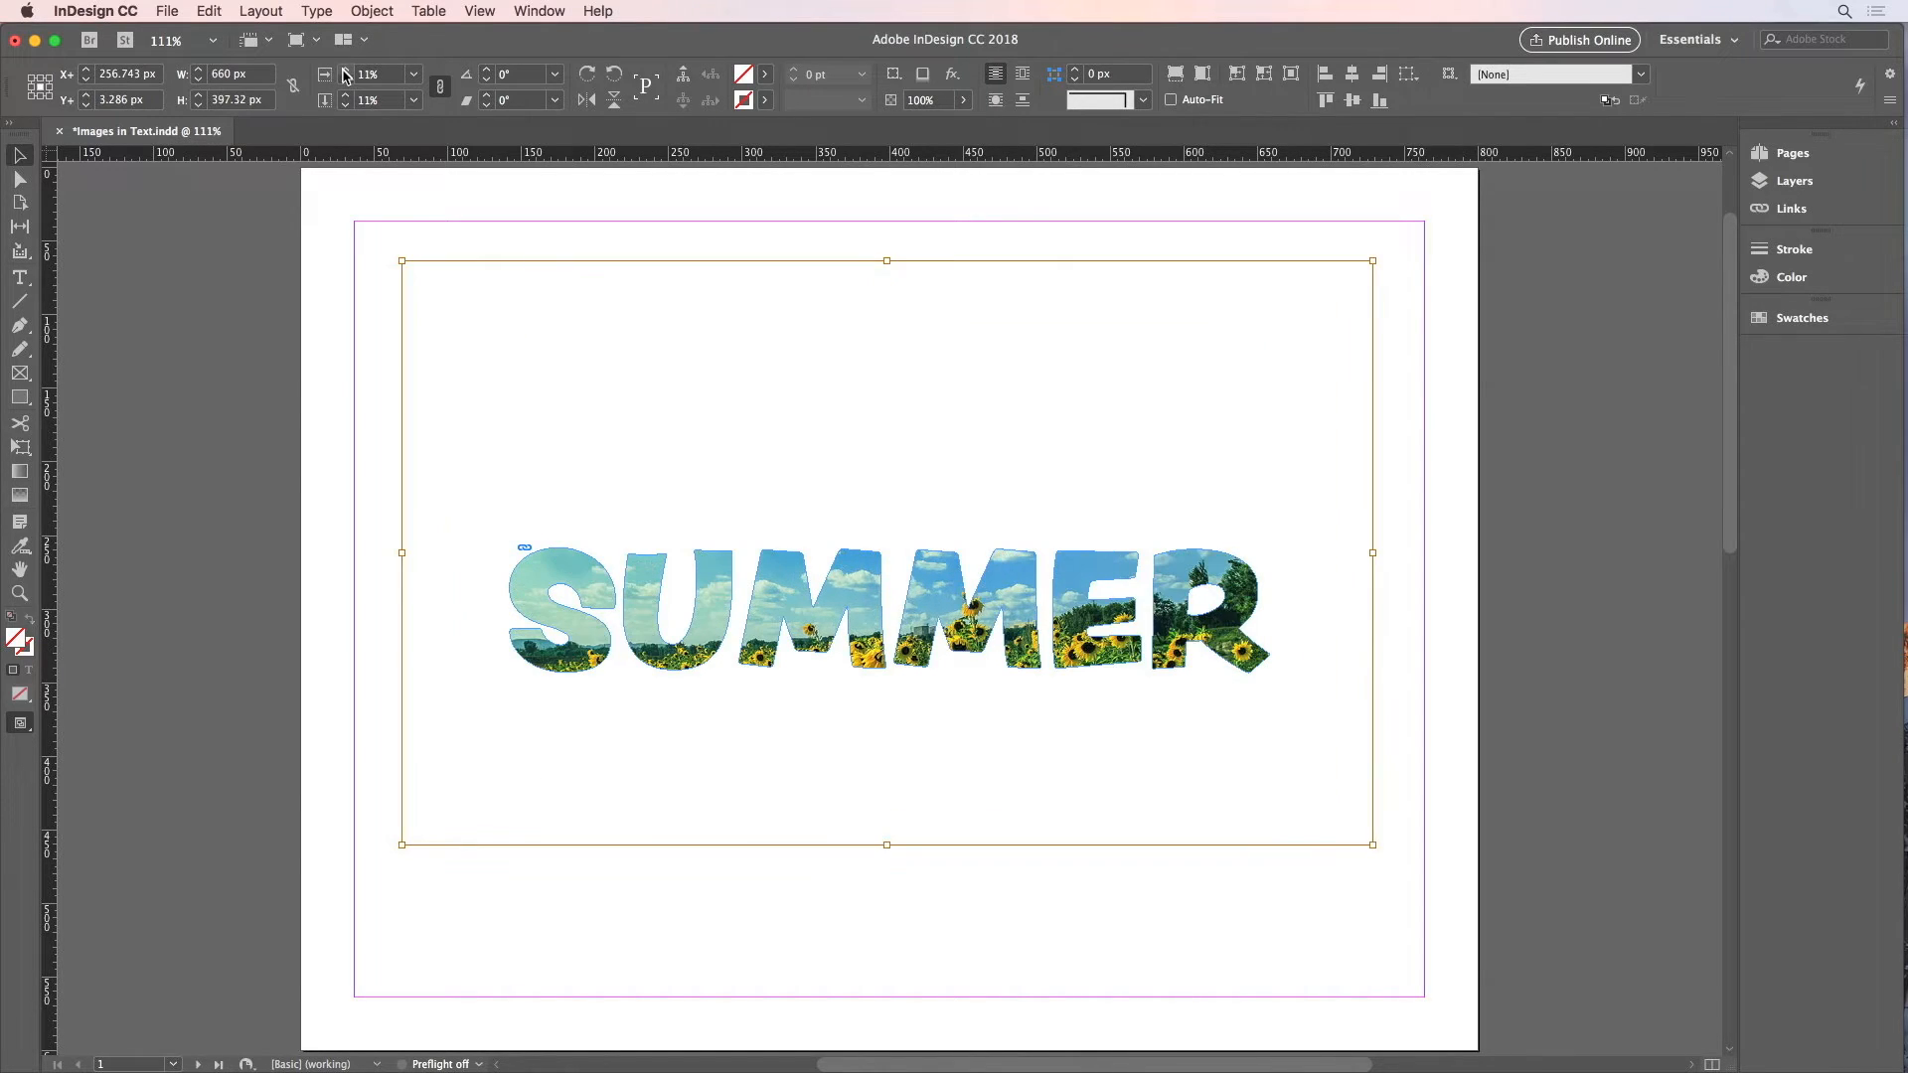
click(487, 81)
click(487, 81)
click(486, 82)
click(487, 82)
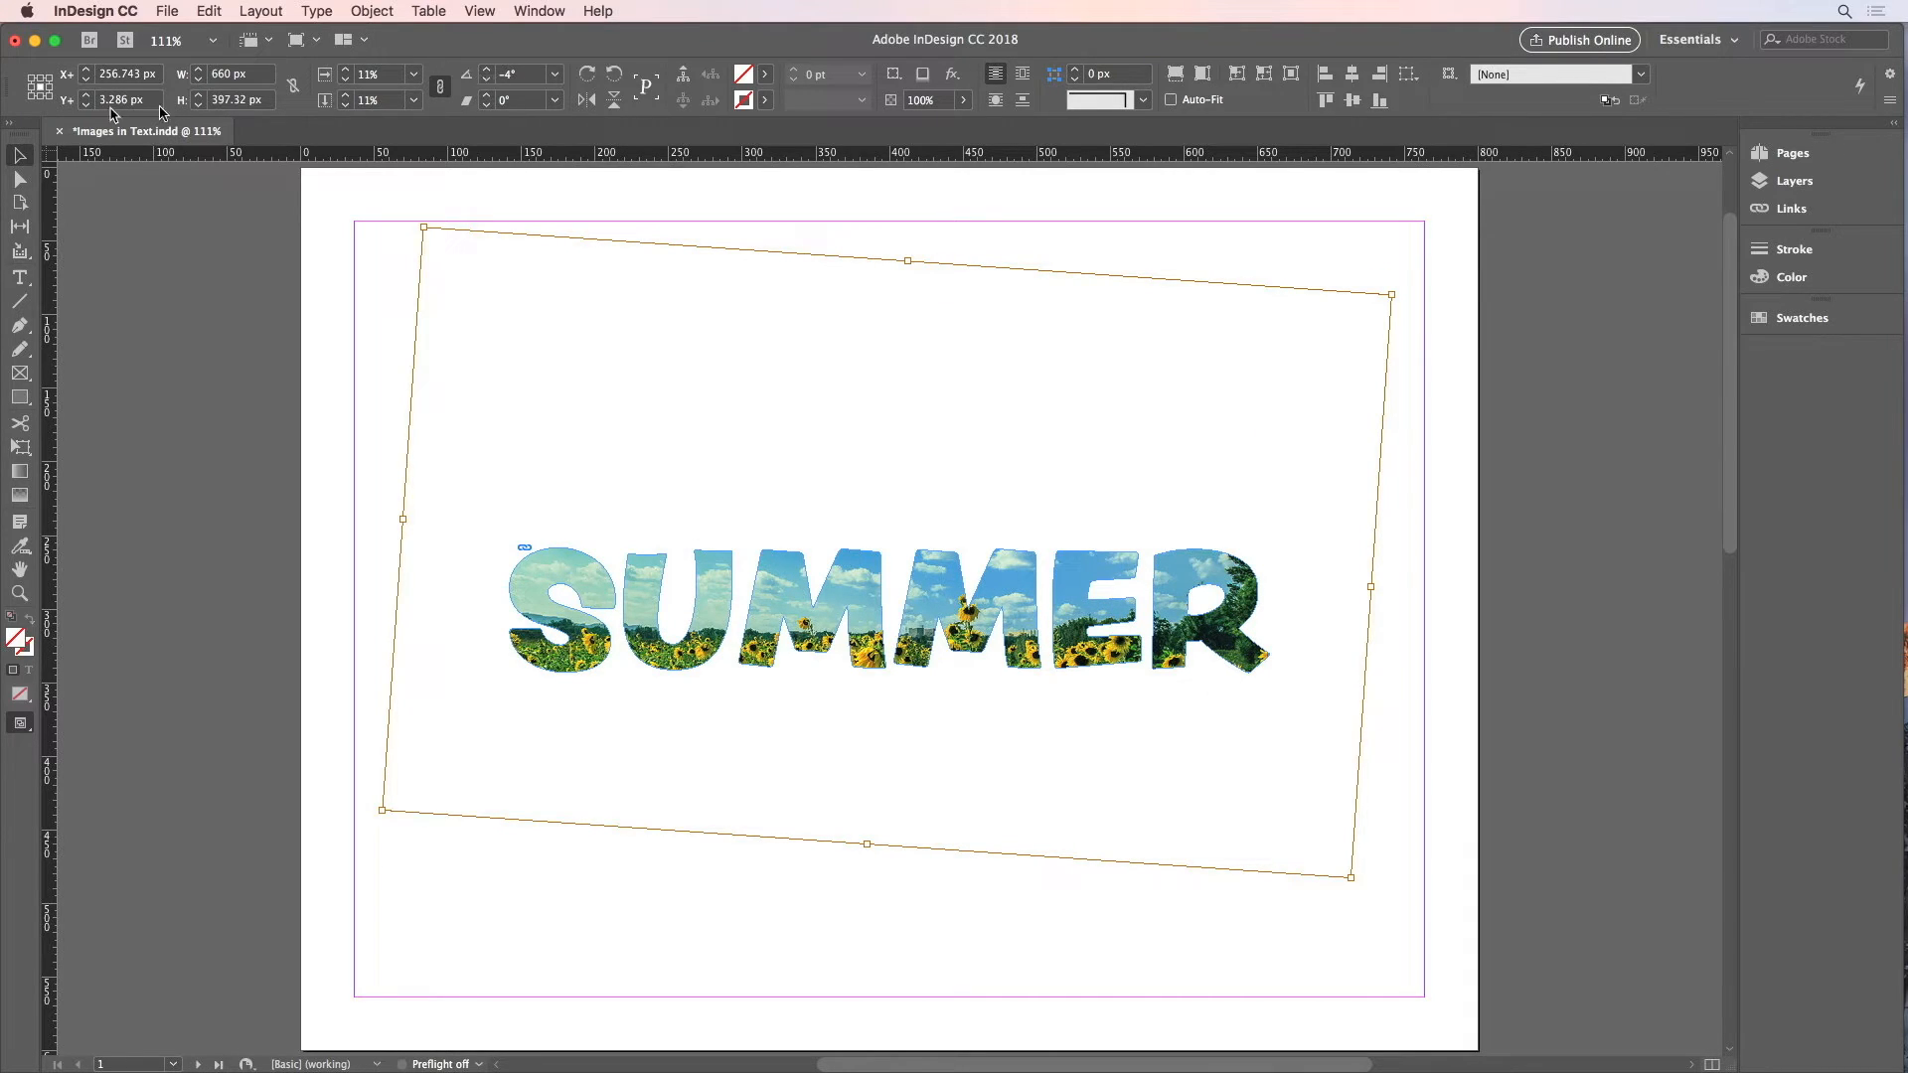
click(309, 407)
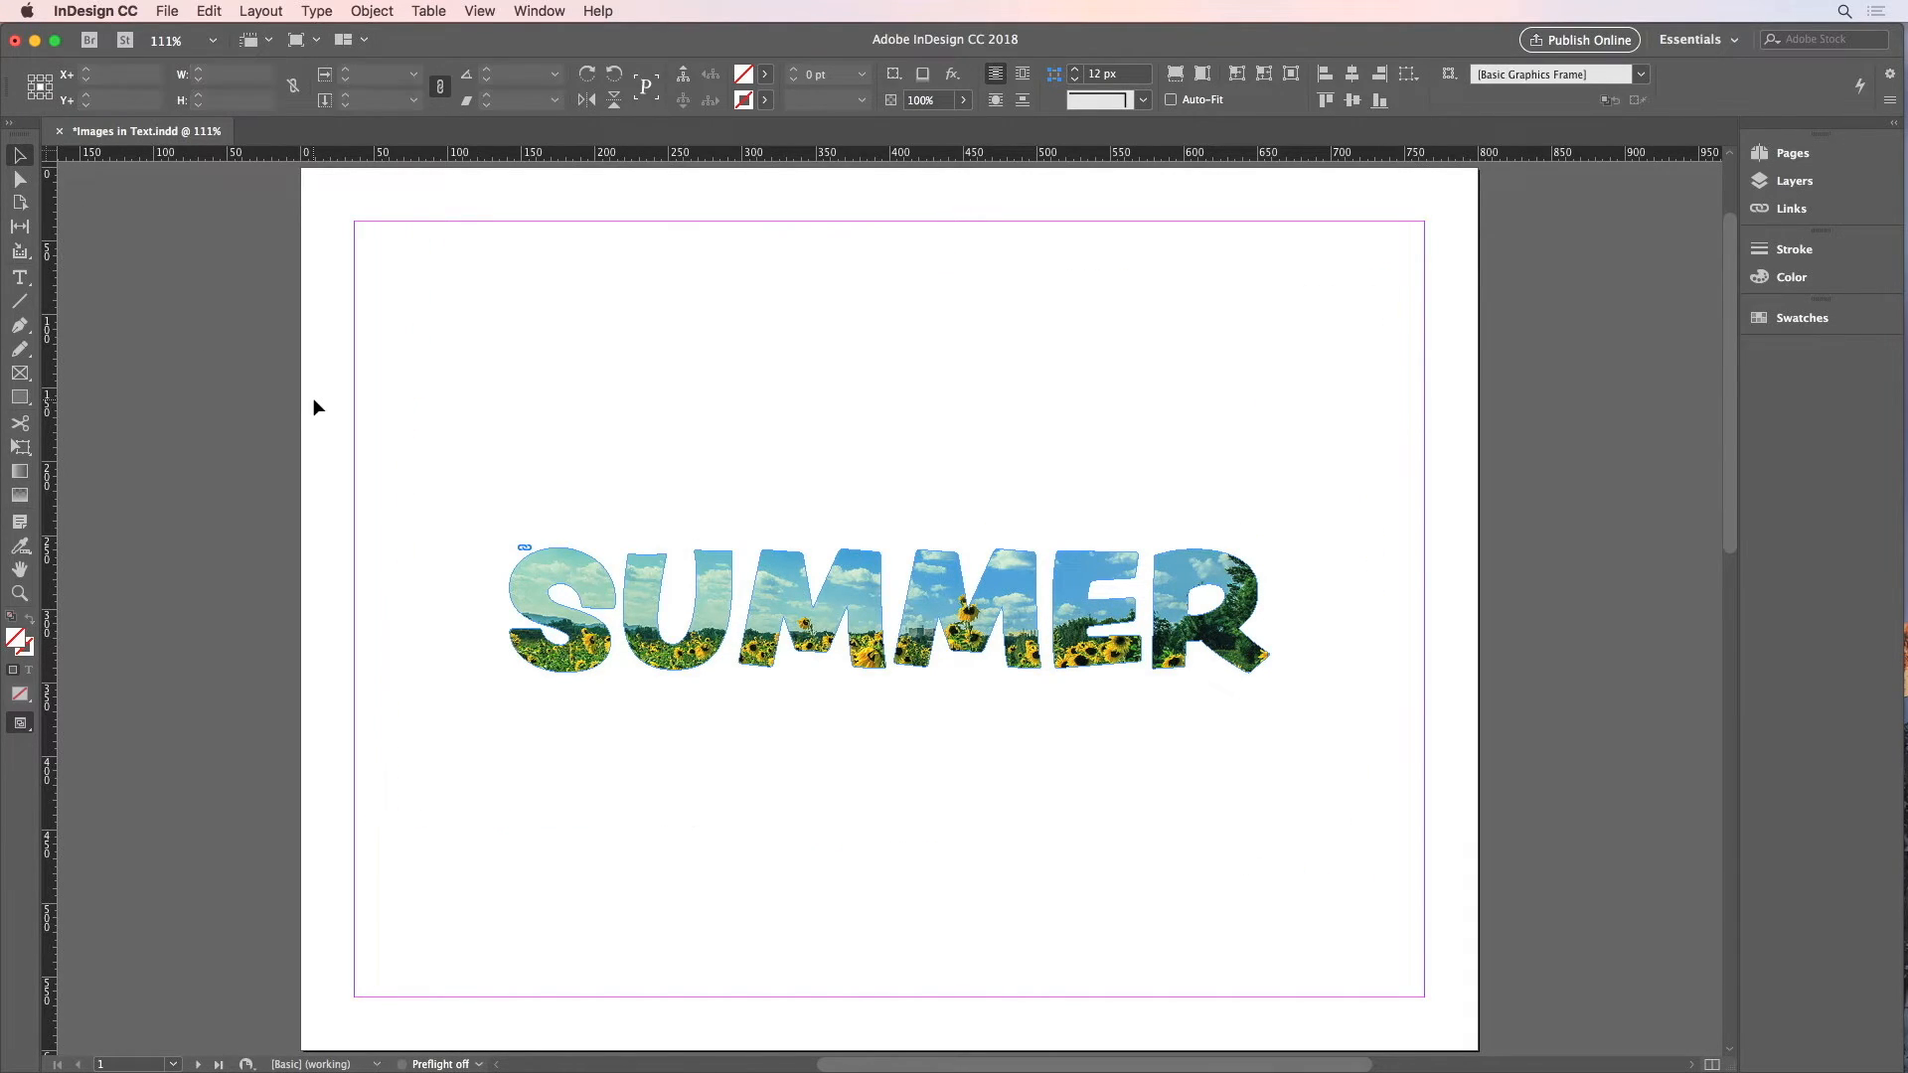
Apply a 4 pt black stroke around the image-filled SUMMER lettering and deselect it
click(540, 578)
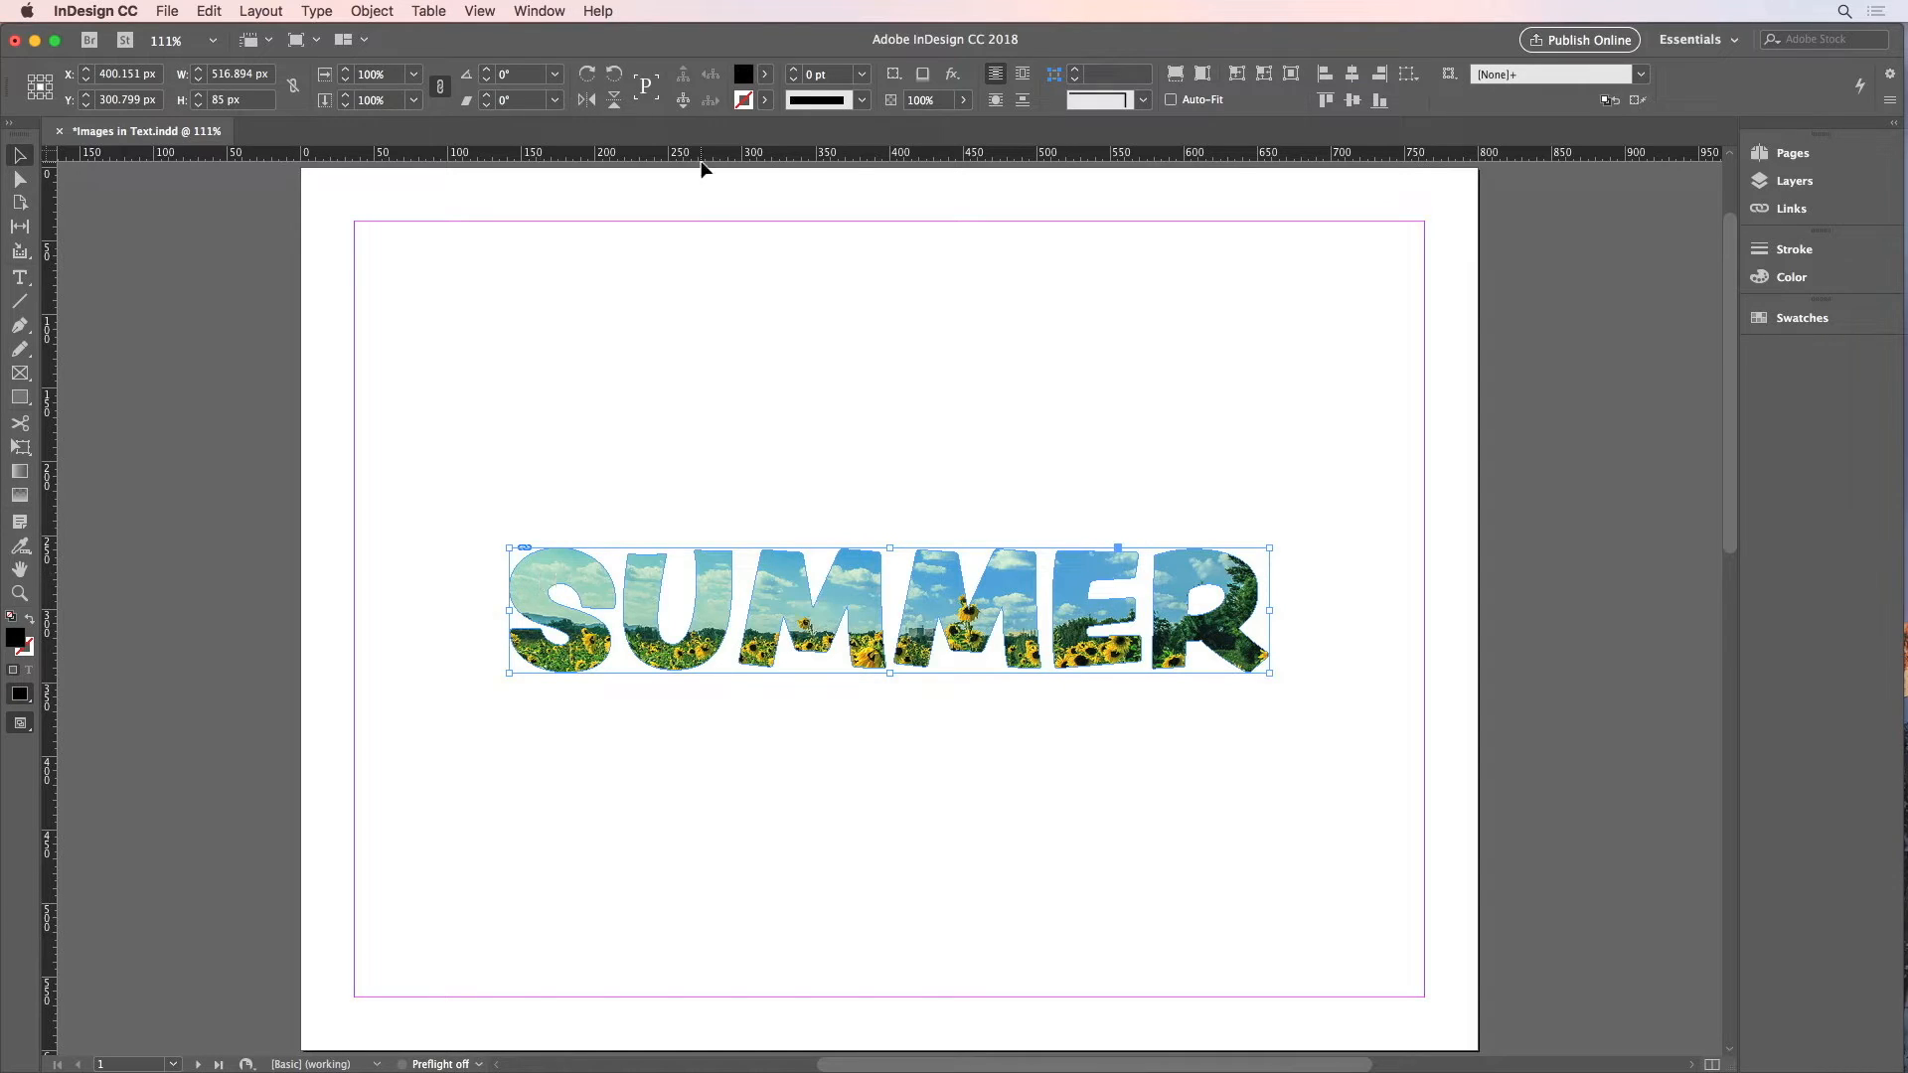
click(794, 71)
click(794, 73)
click(794, 73)
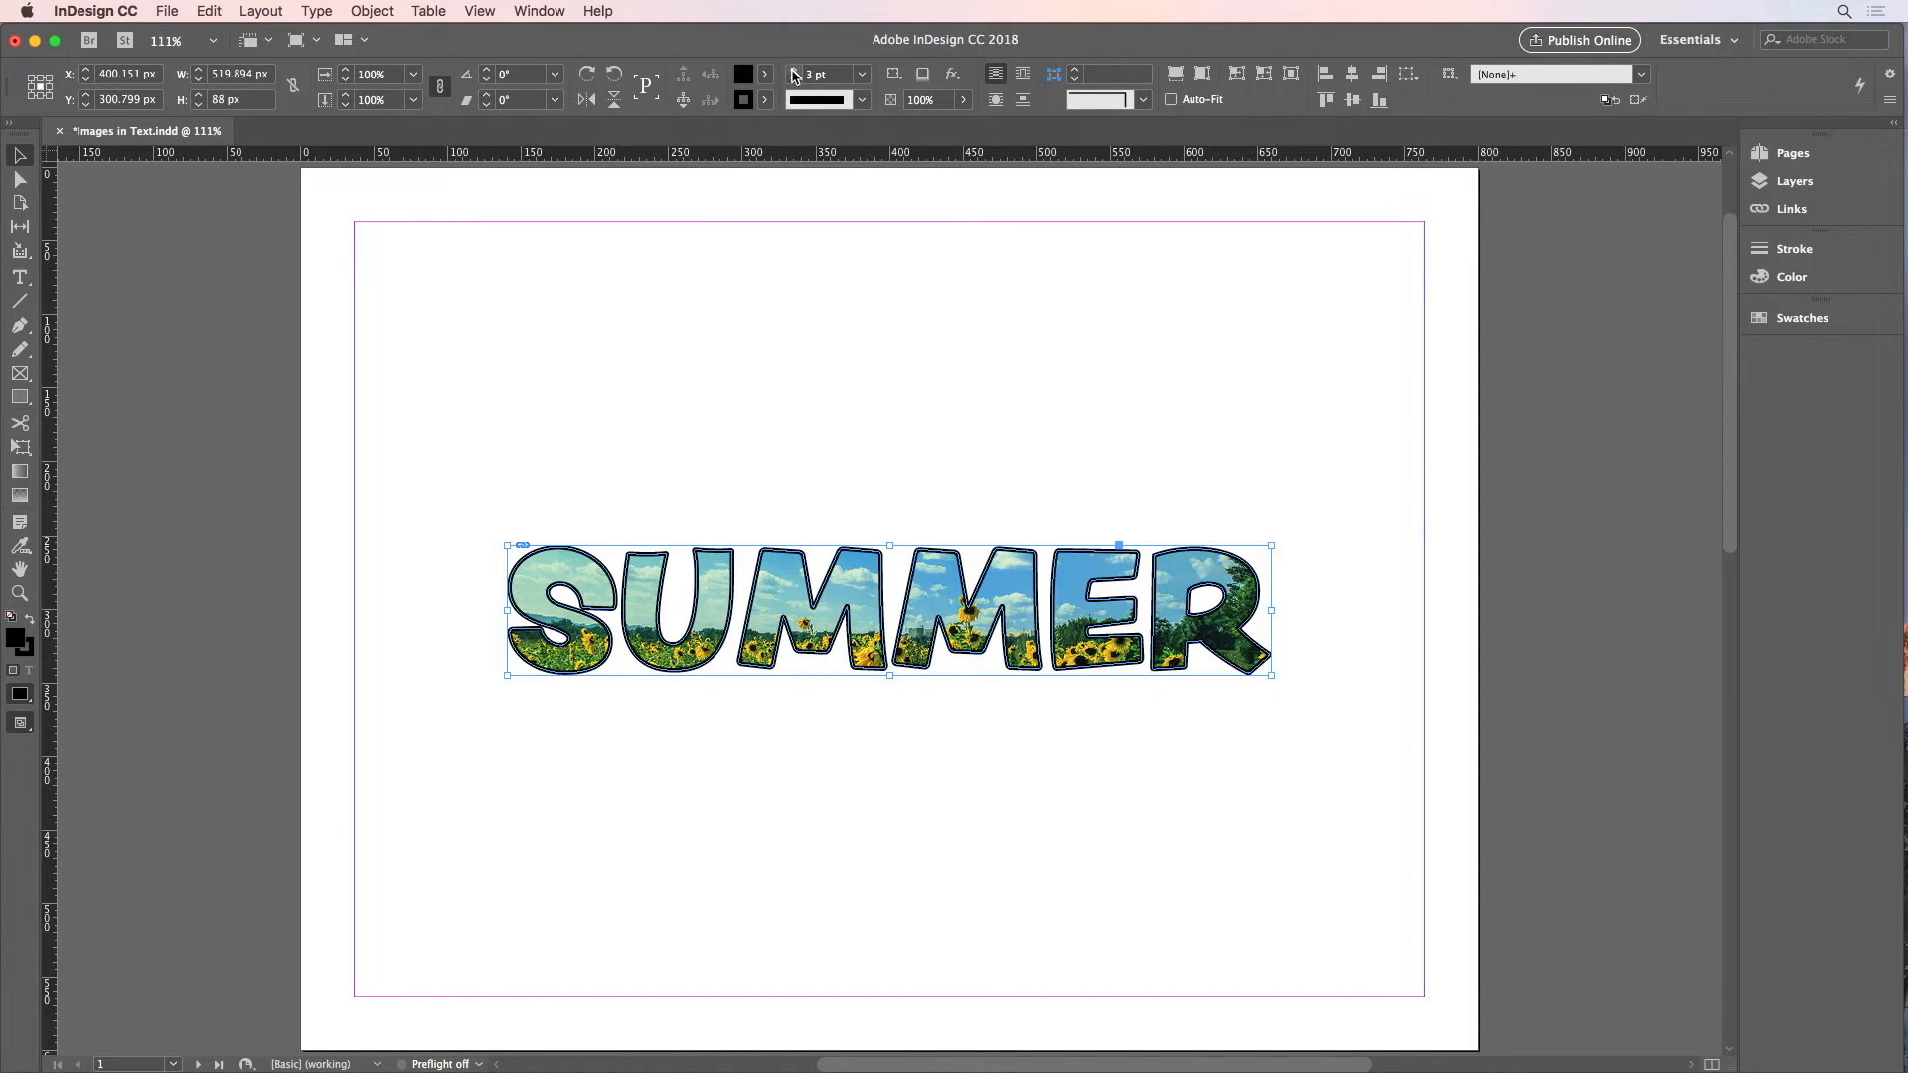
click(794, 73)
click(652, 330)
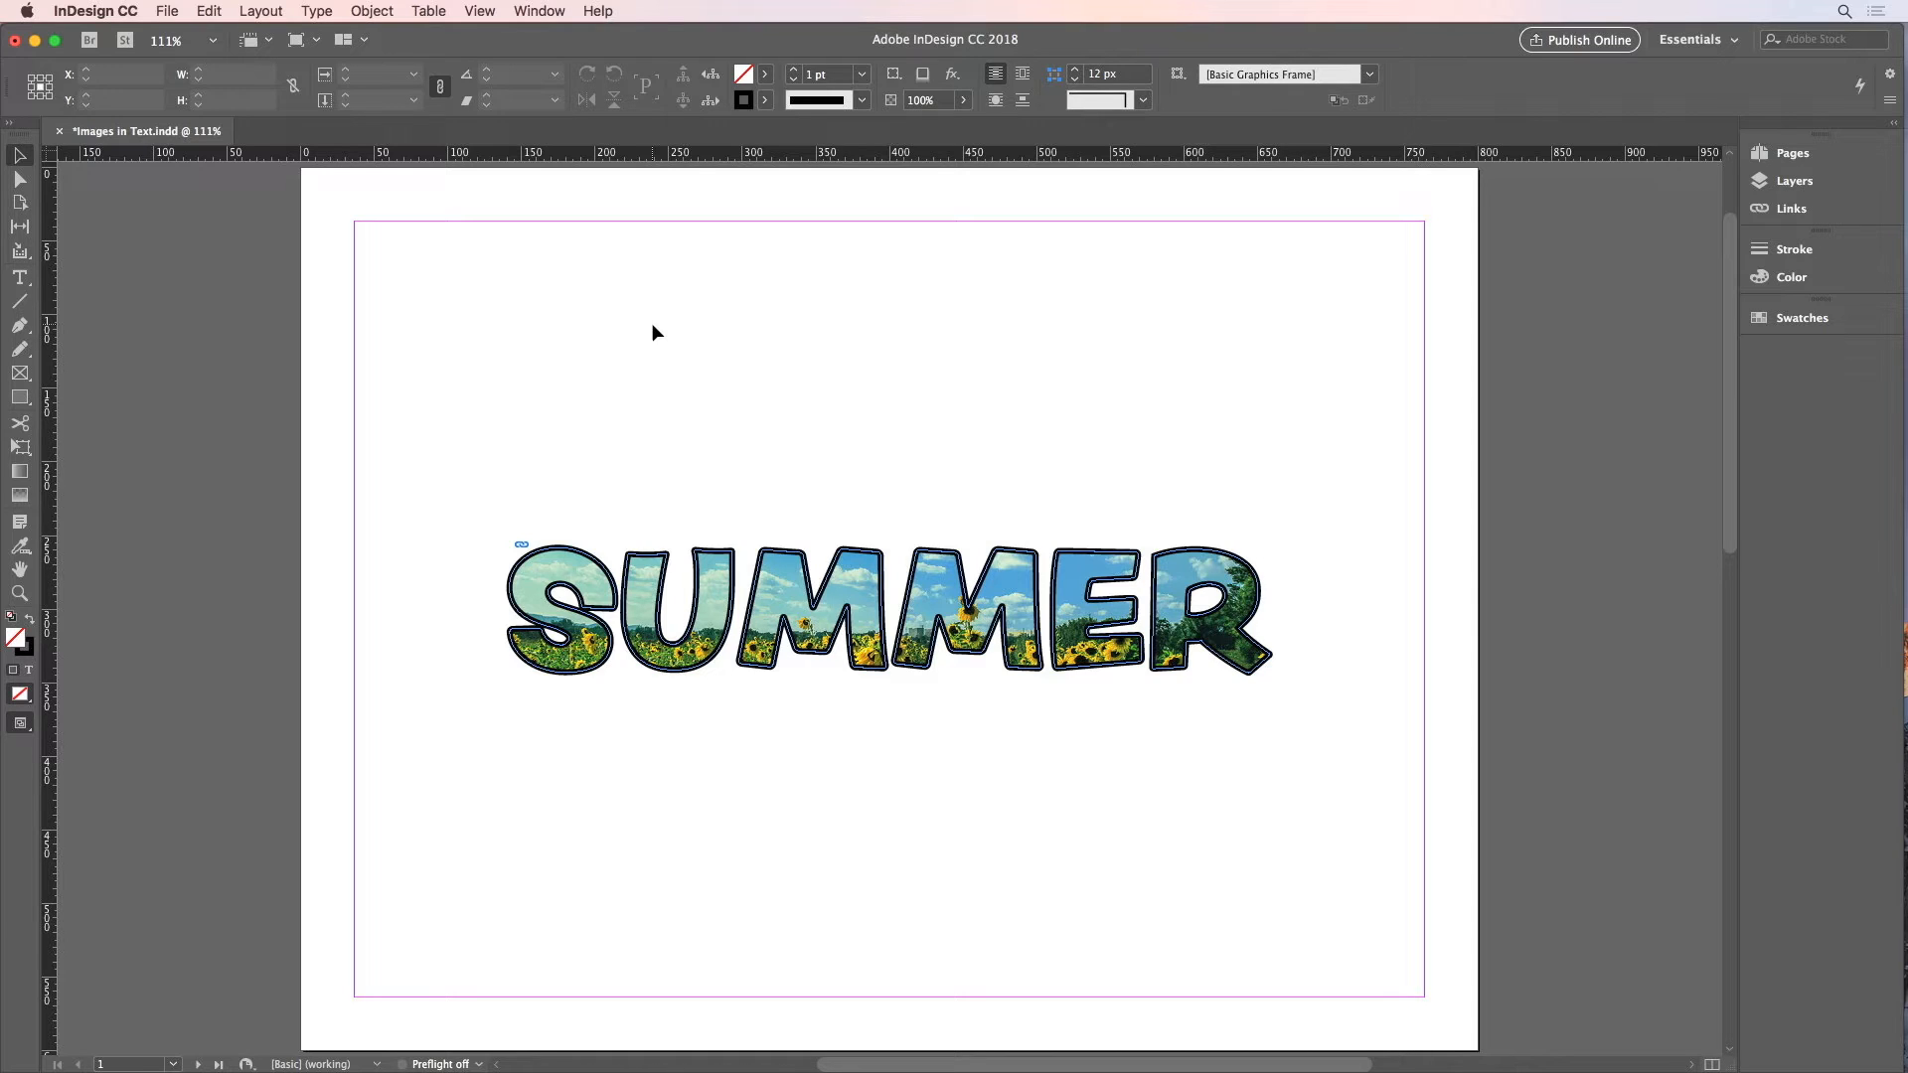
Go to page 2 and check which fill swatch the SUMMER text frame uses
click(198, 1064)
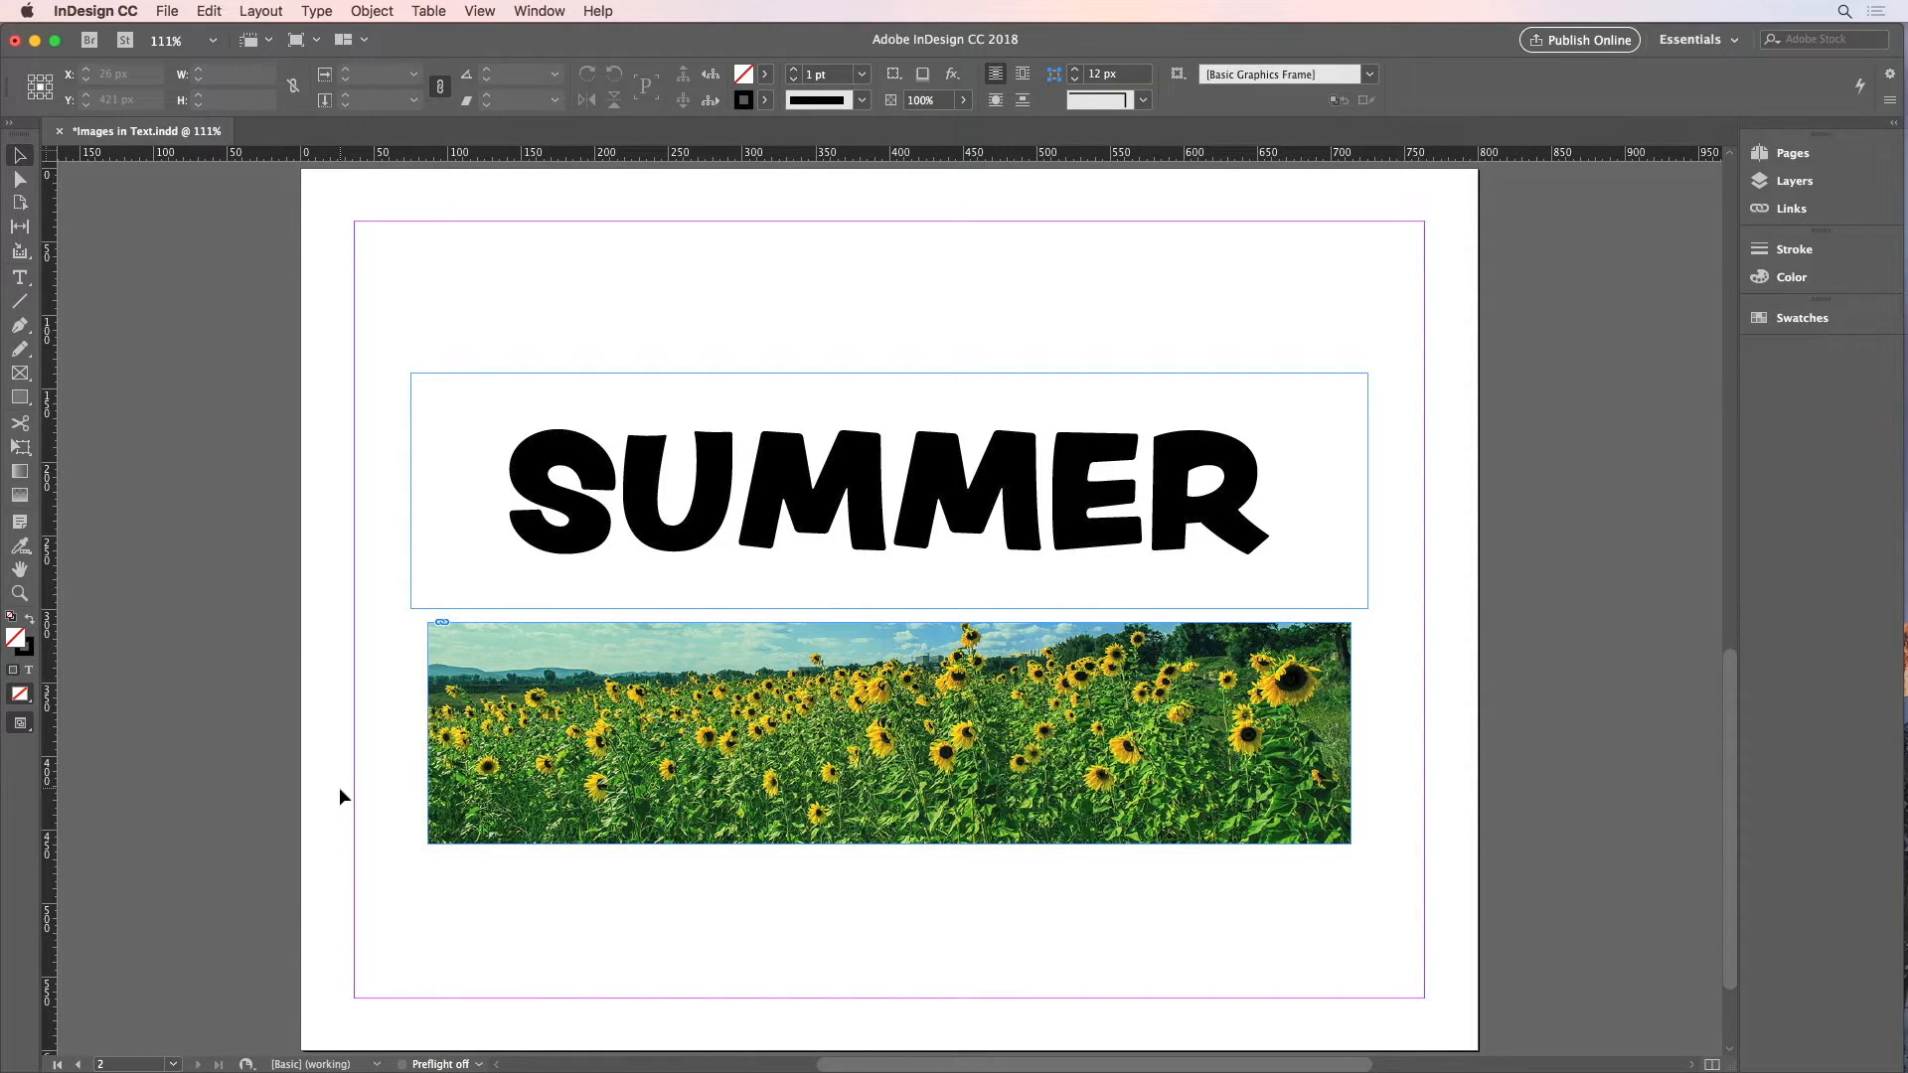
click(496, 534)
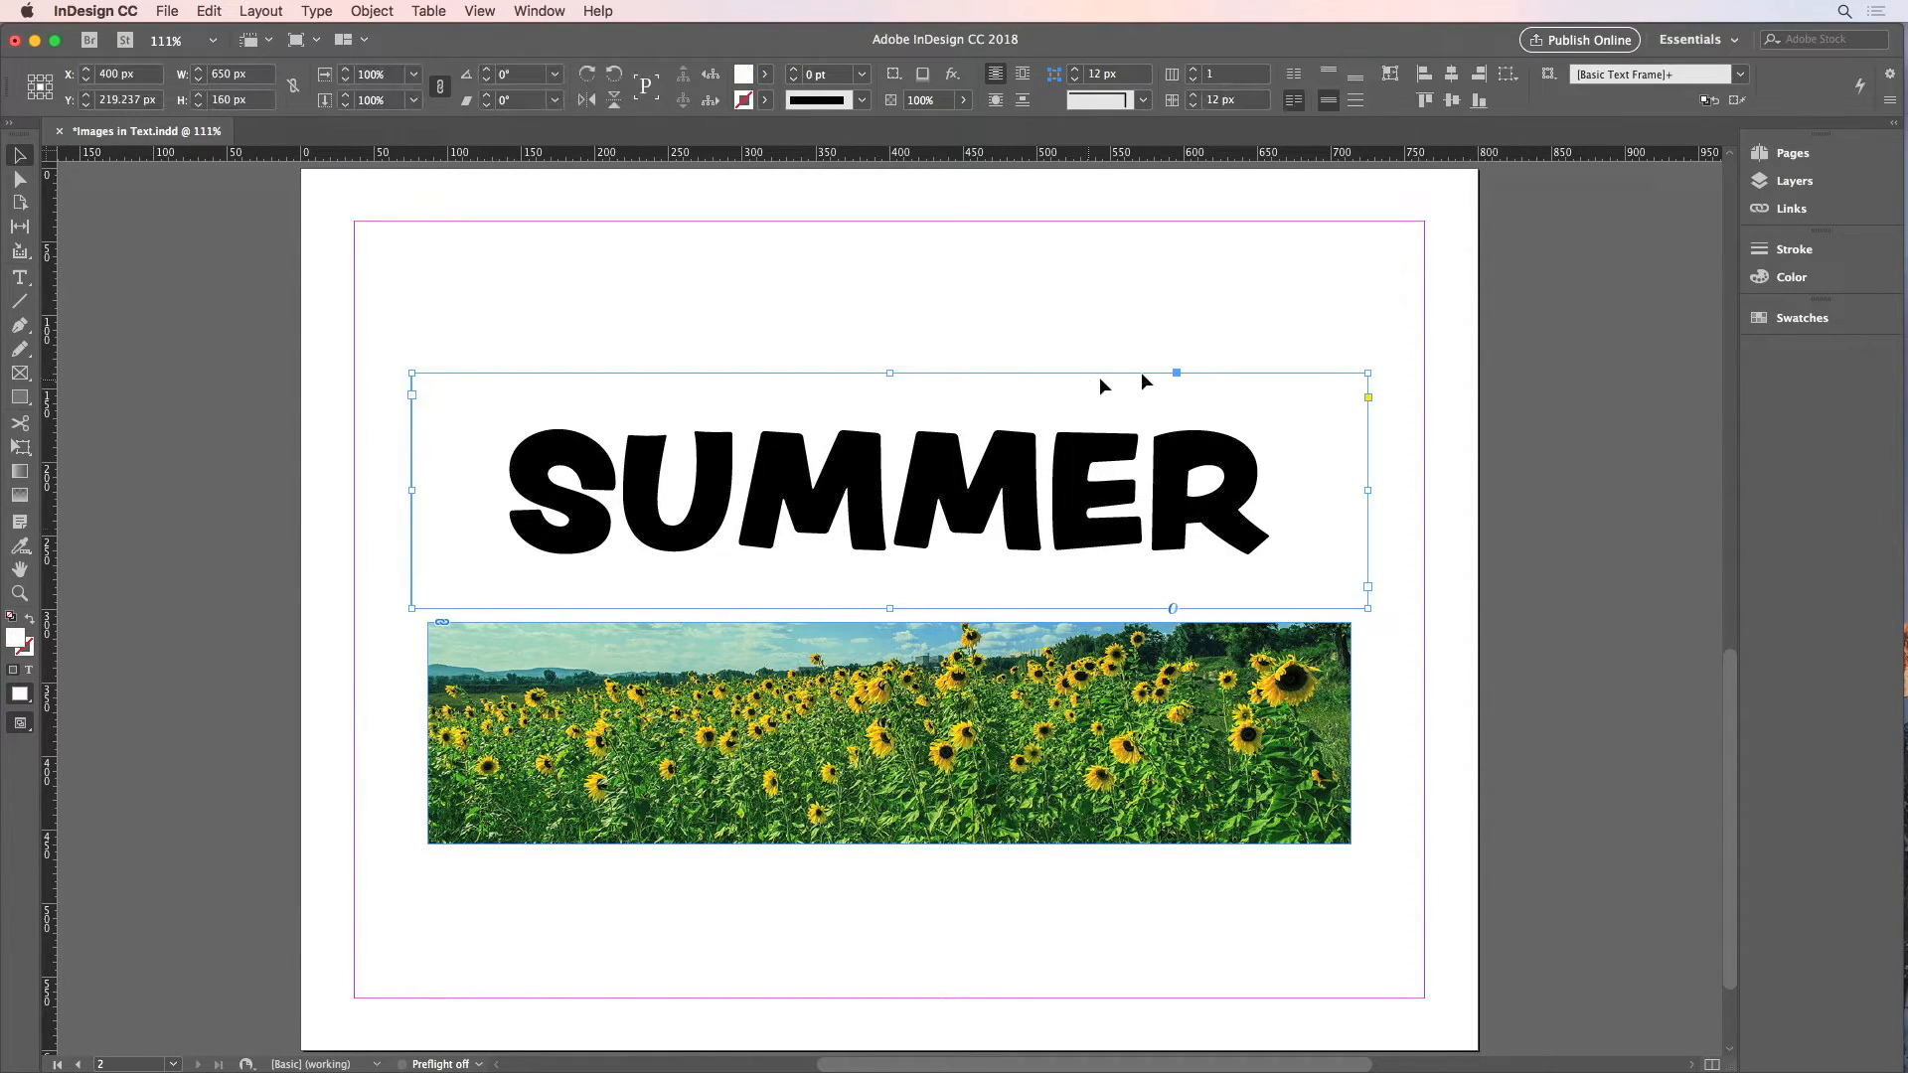
click(1796, 319)
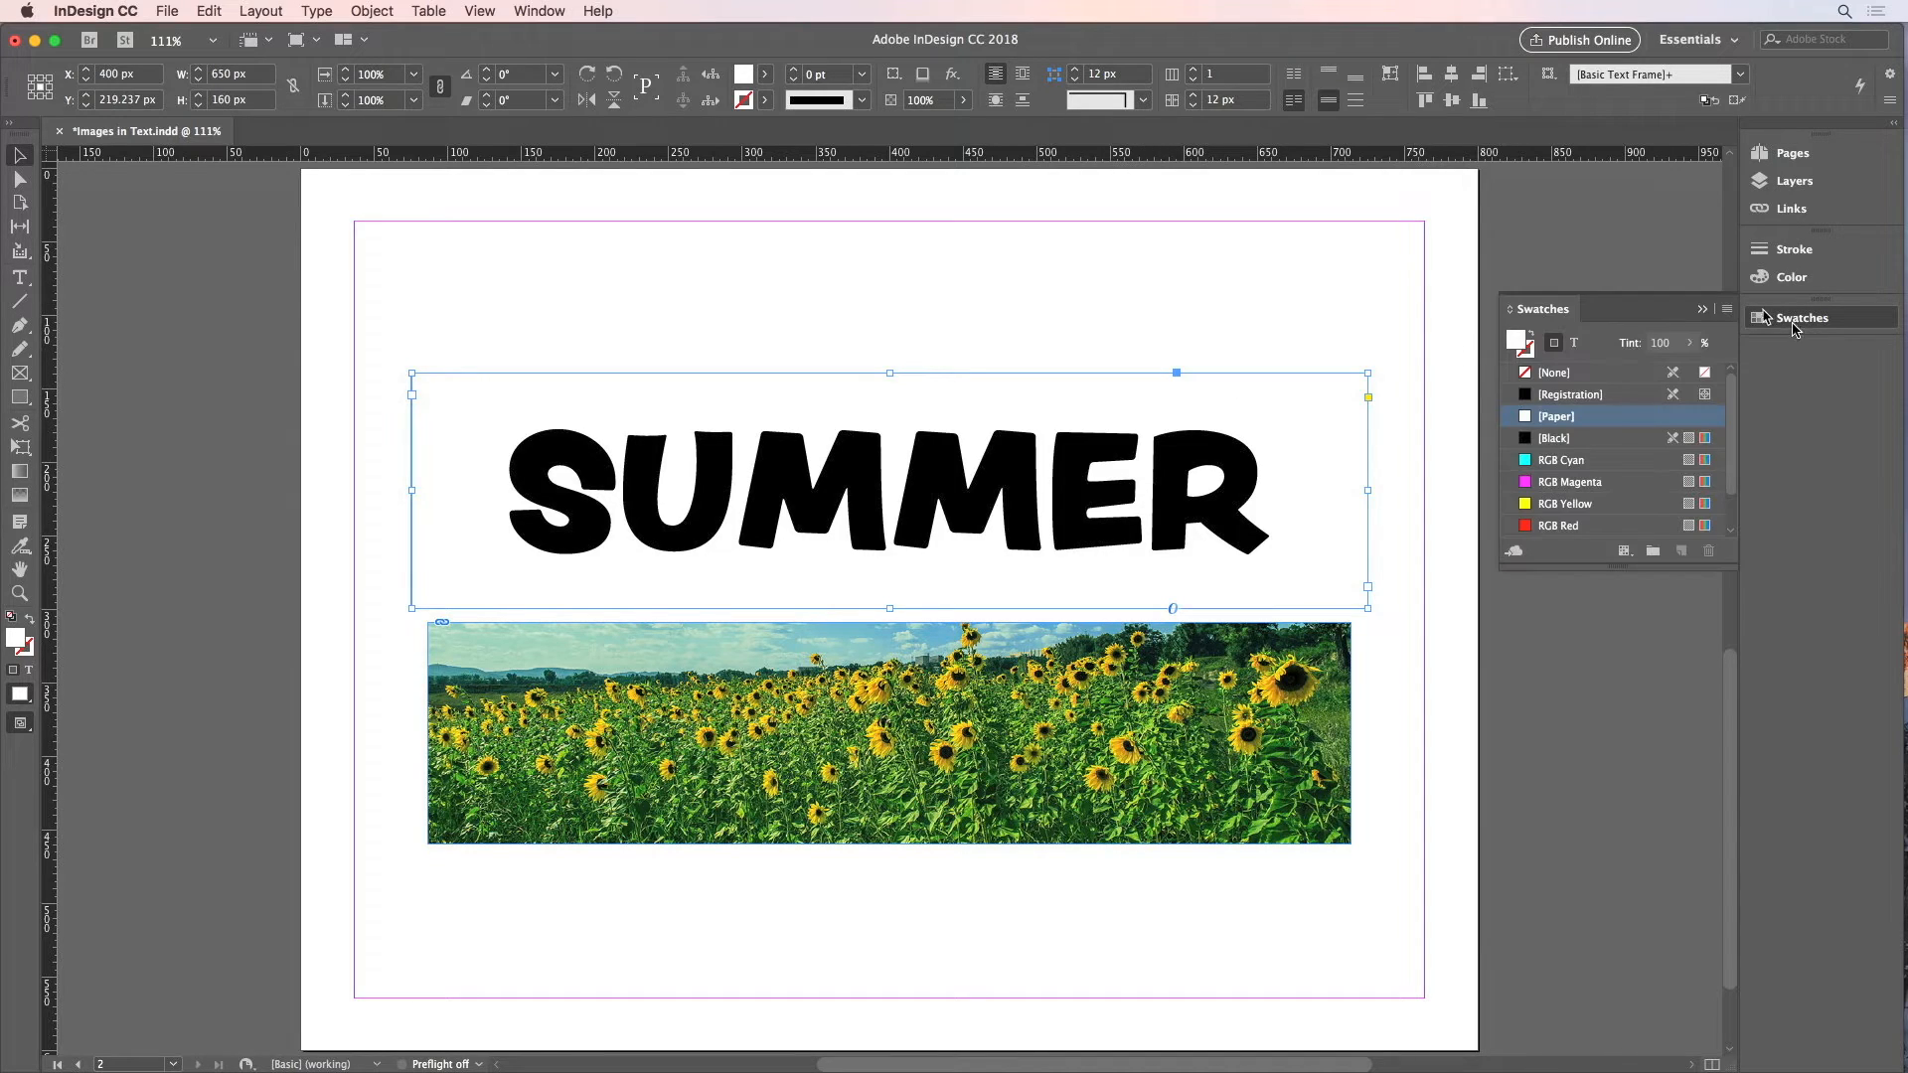
click(1541, 312)
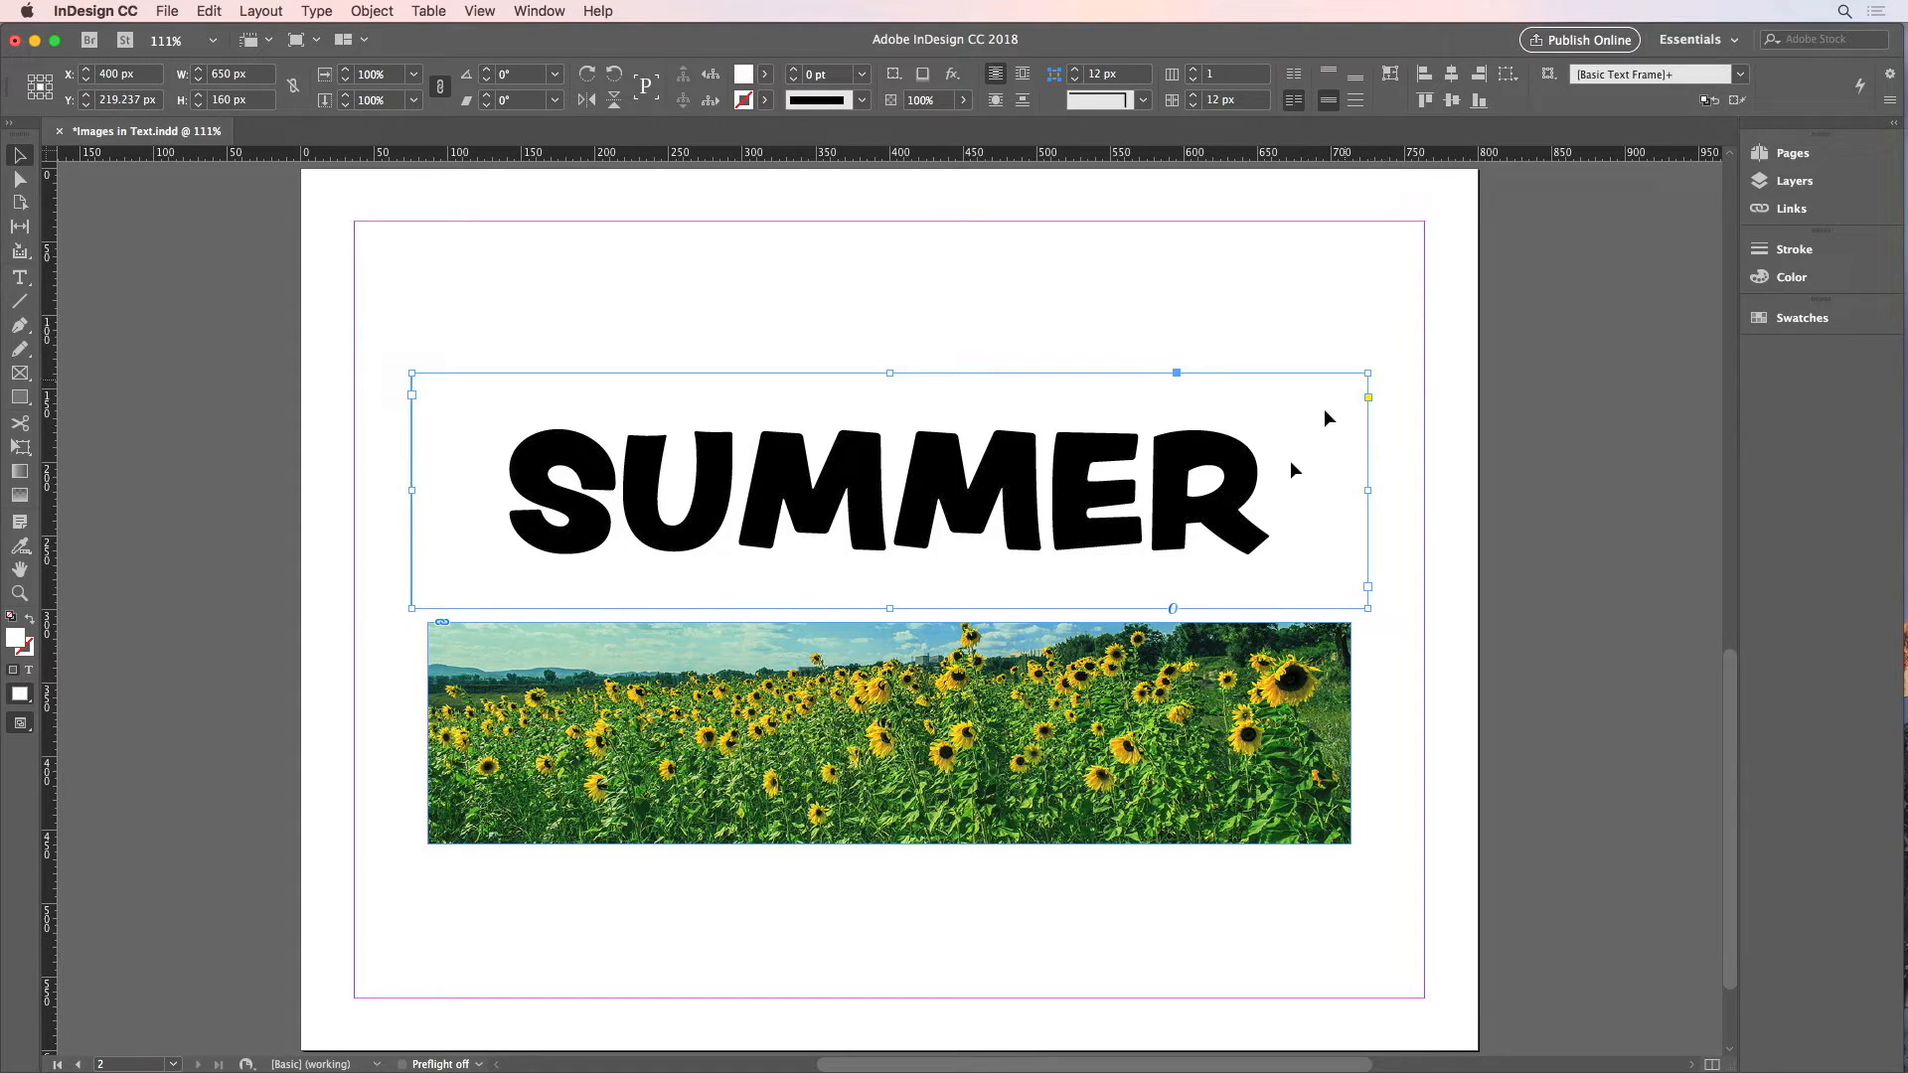
Move the SUMMER text frame down over the sunflower image, to X 400 px and Y 384 px
click(1224, 709)
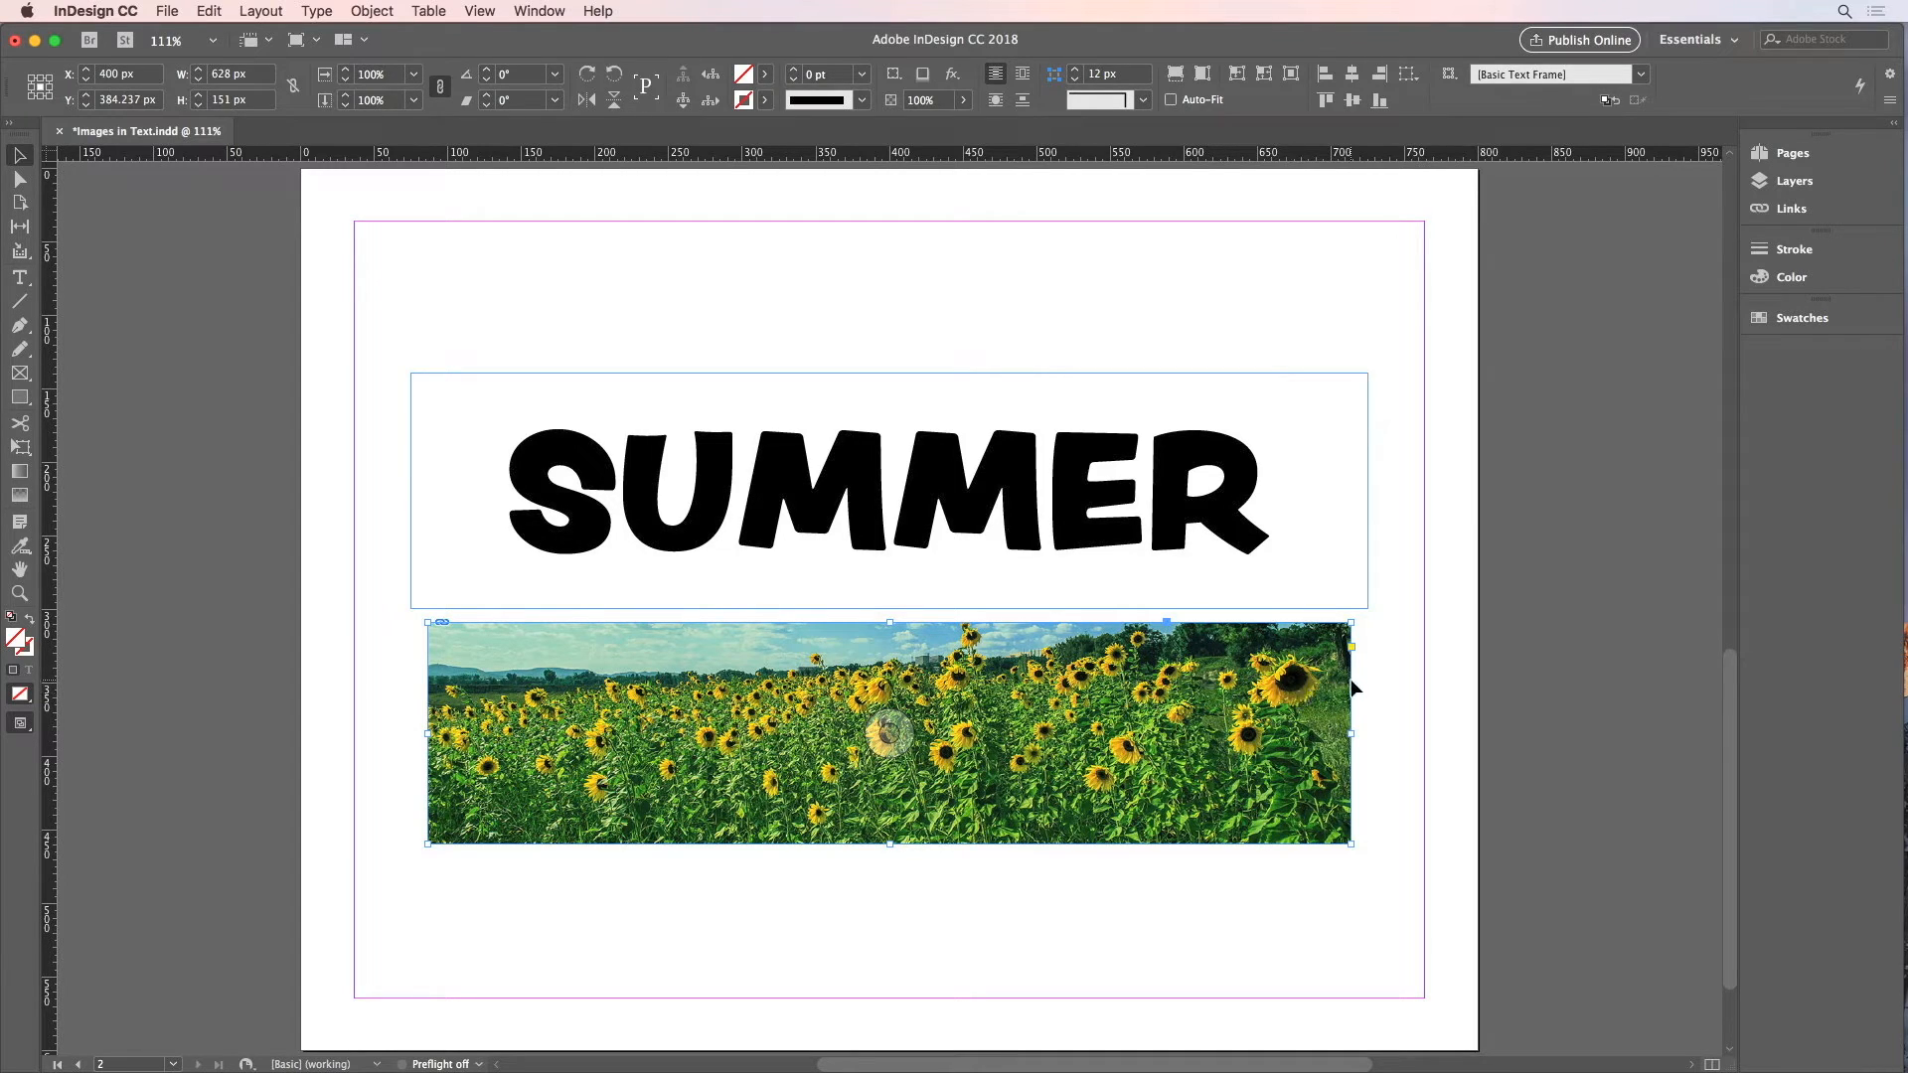
click(1162, 533)
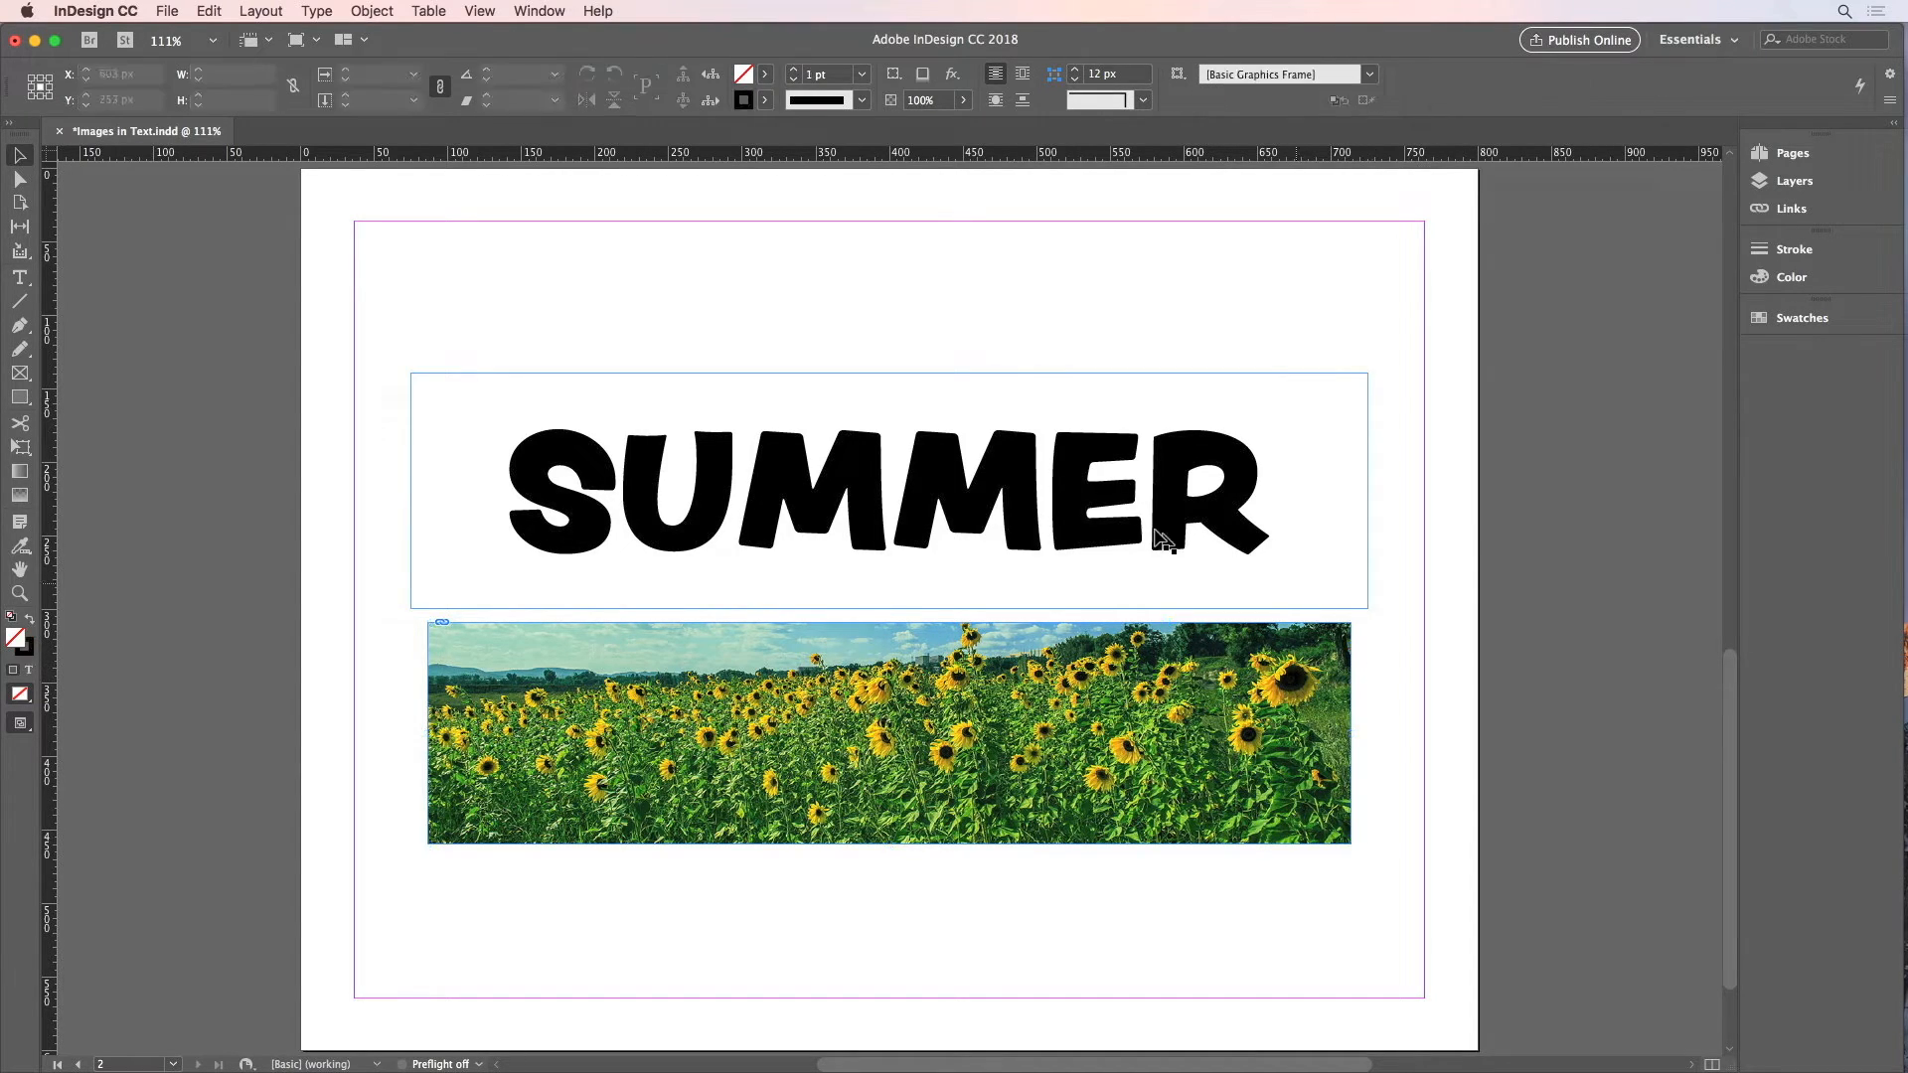
drag(1175, 502, 1195, 745)
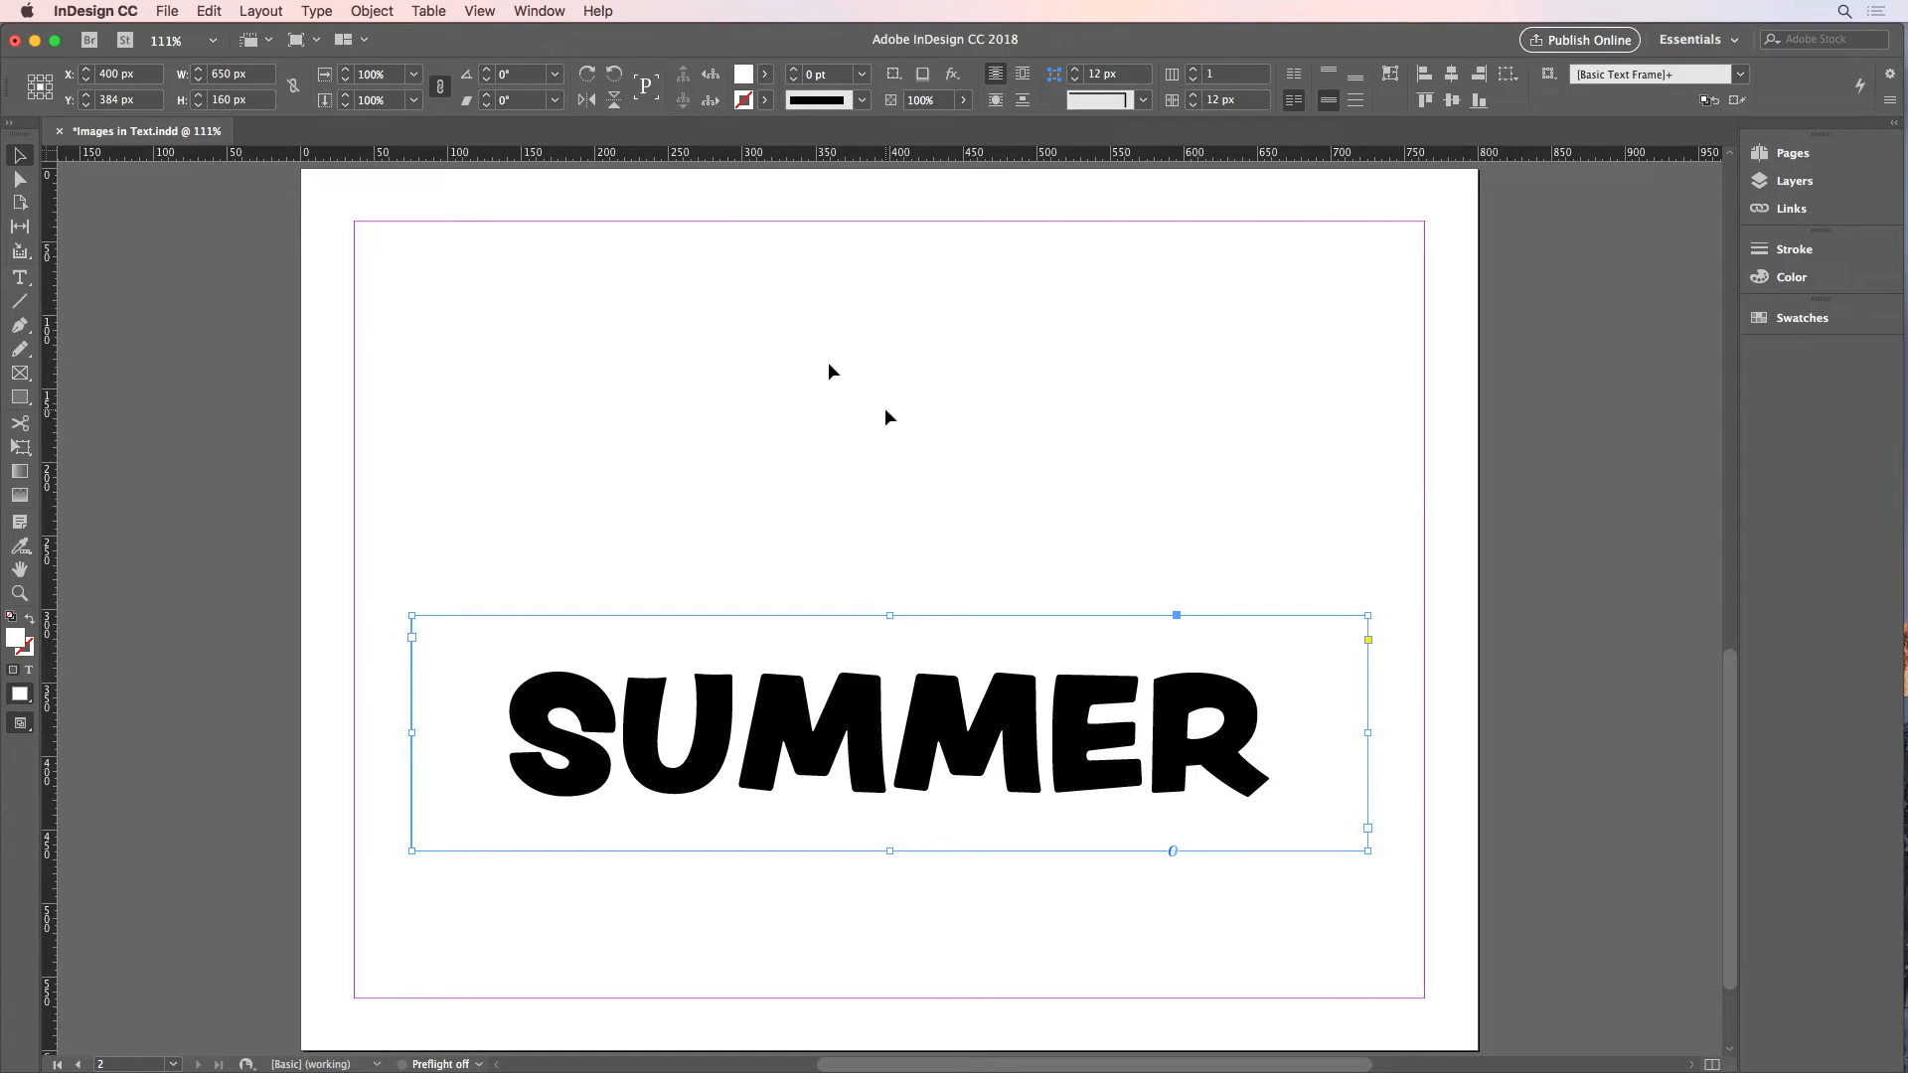
Using Effects, set the SUMMER frame's text opacity to 0% and turn on Knockout Group for the whole object
click(533, 10)
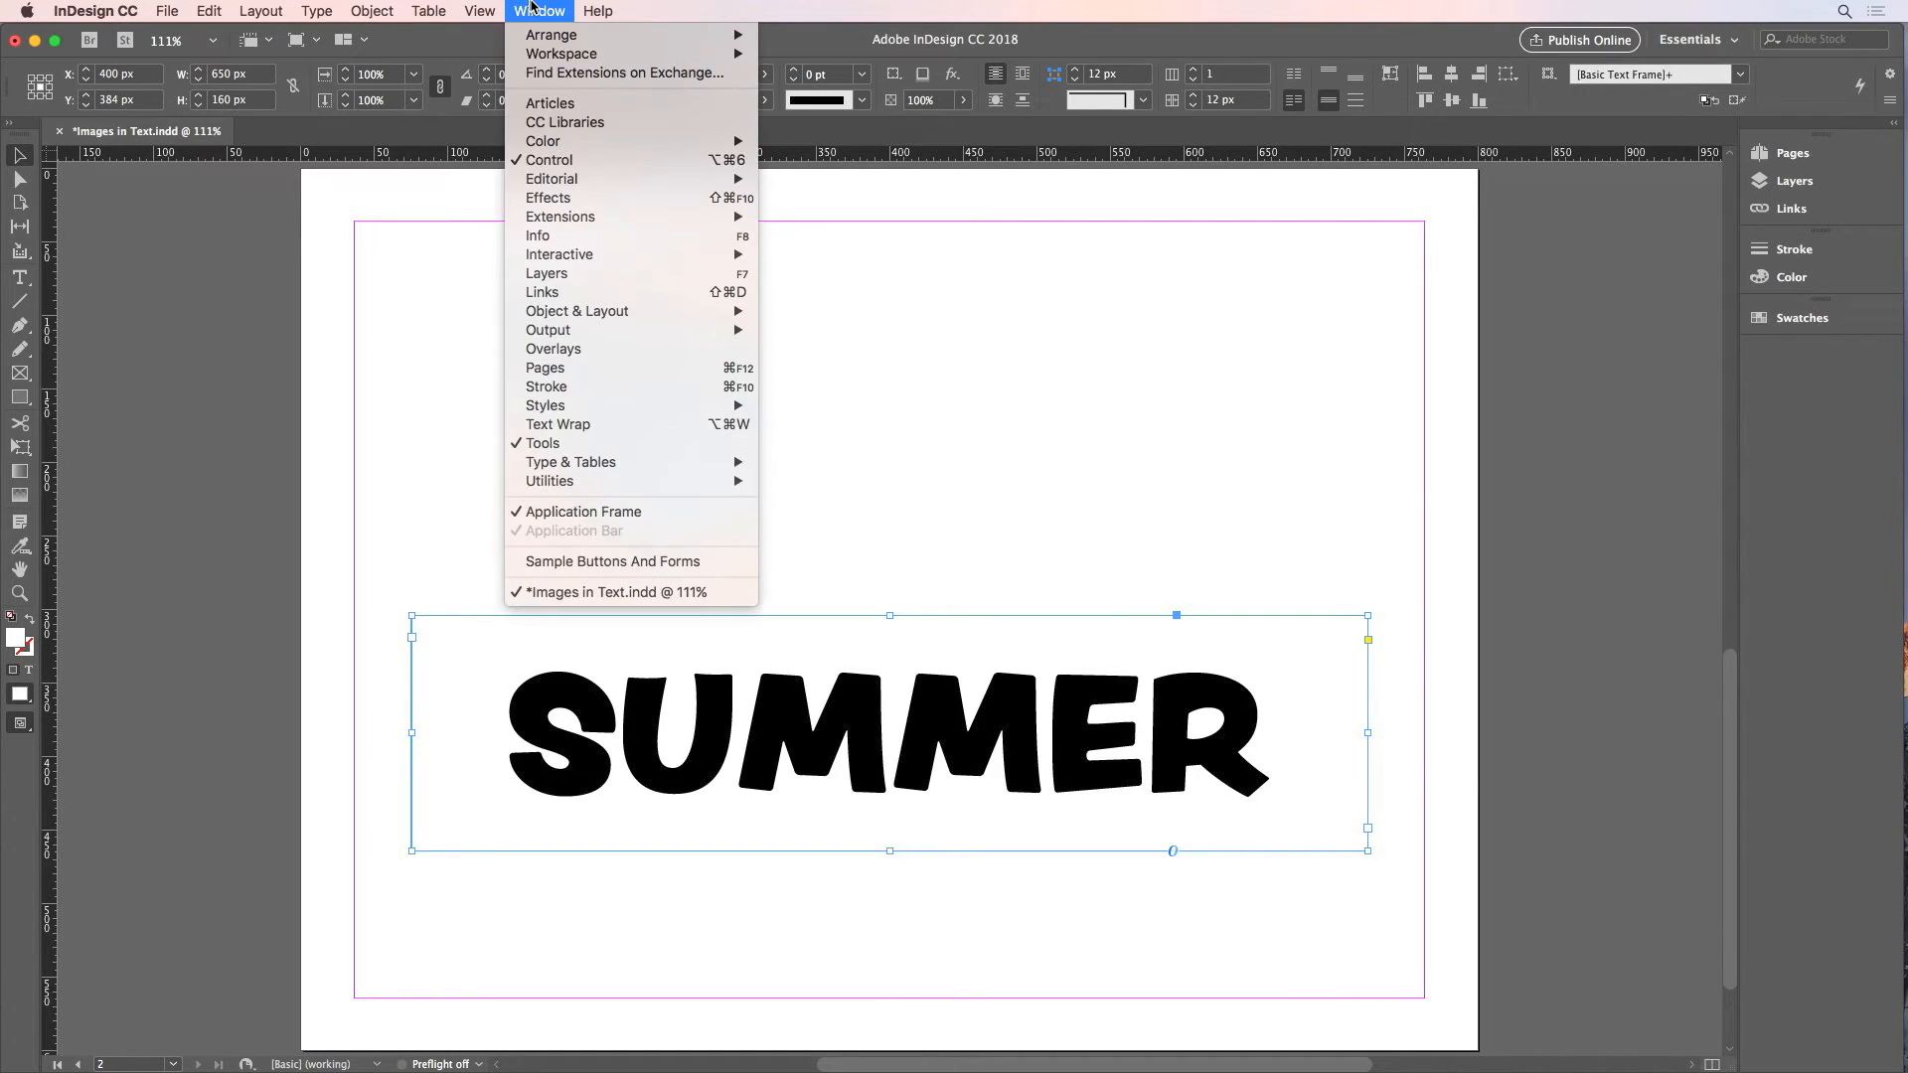
click(626, 197)
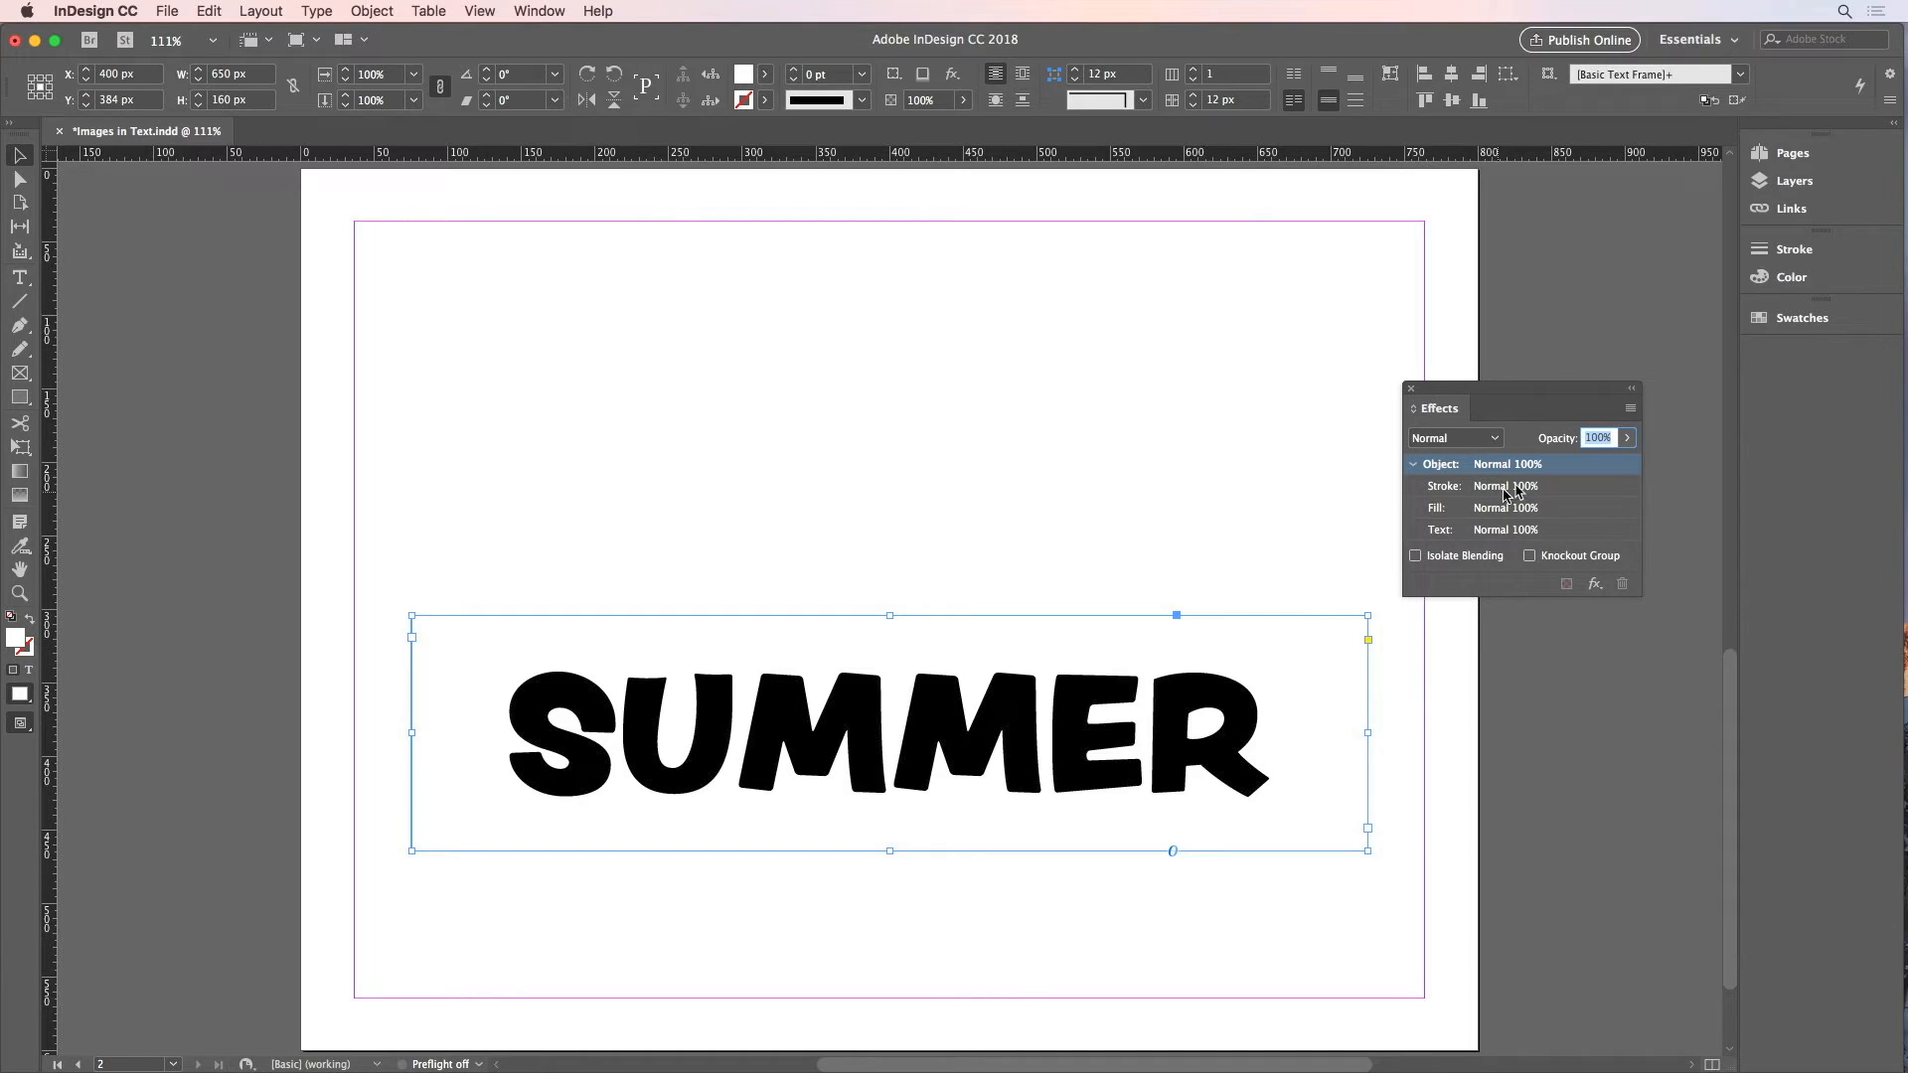
click(1561, 487)
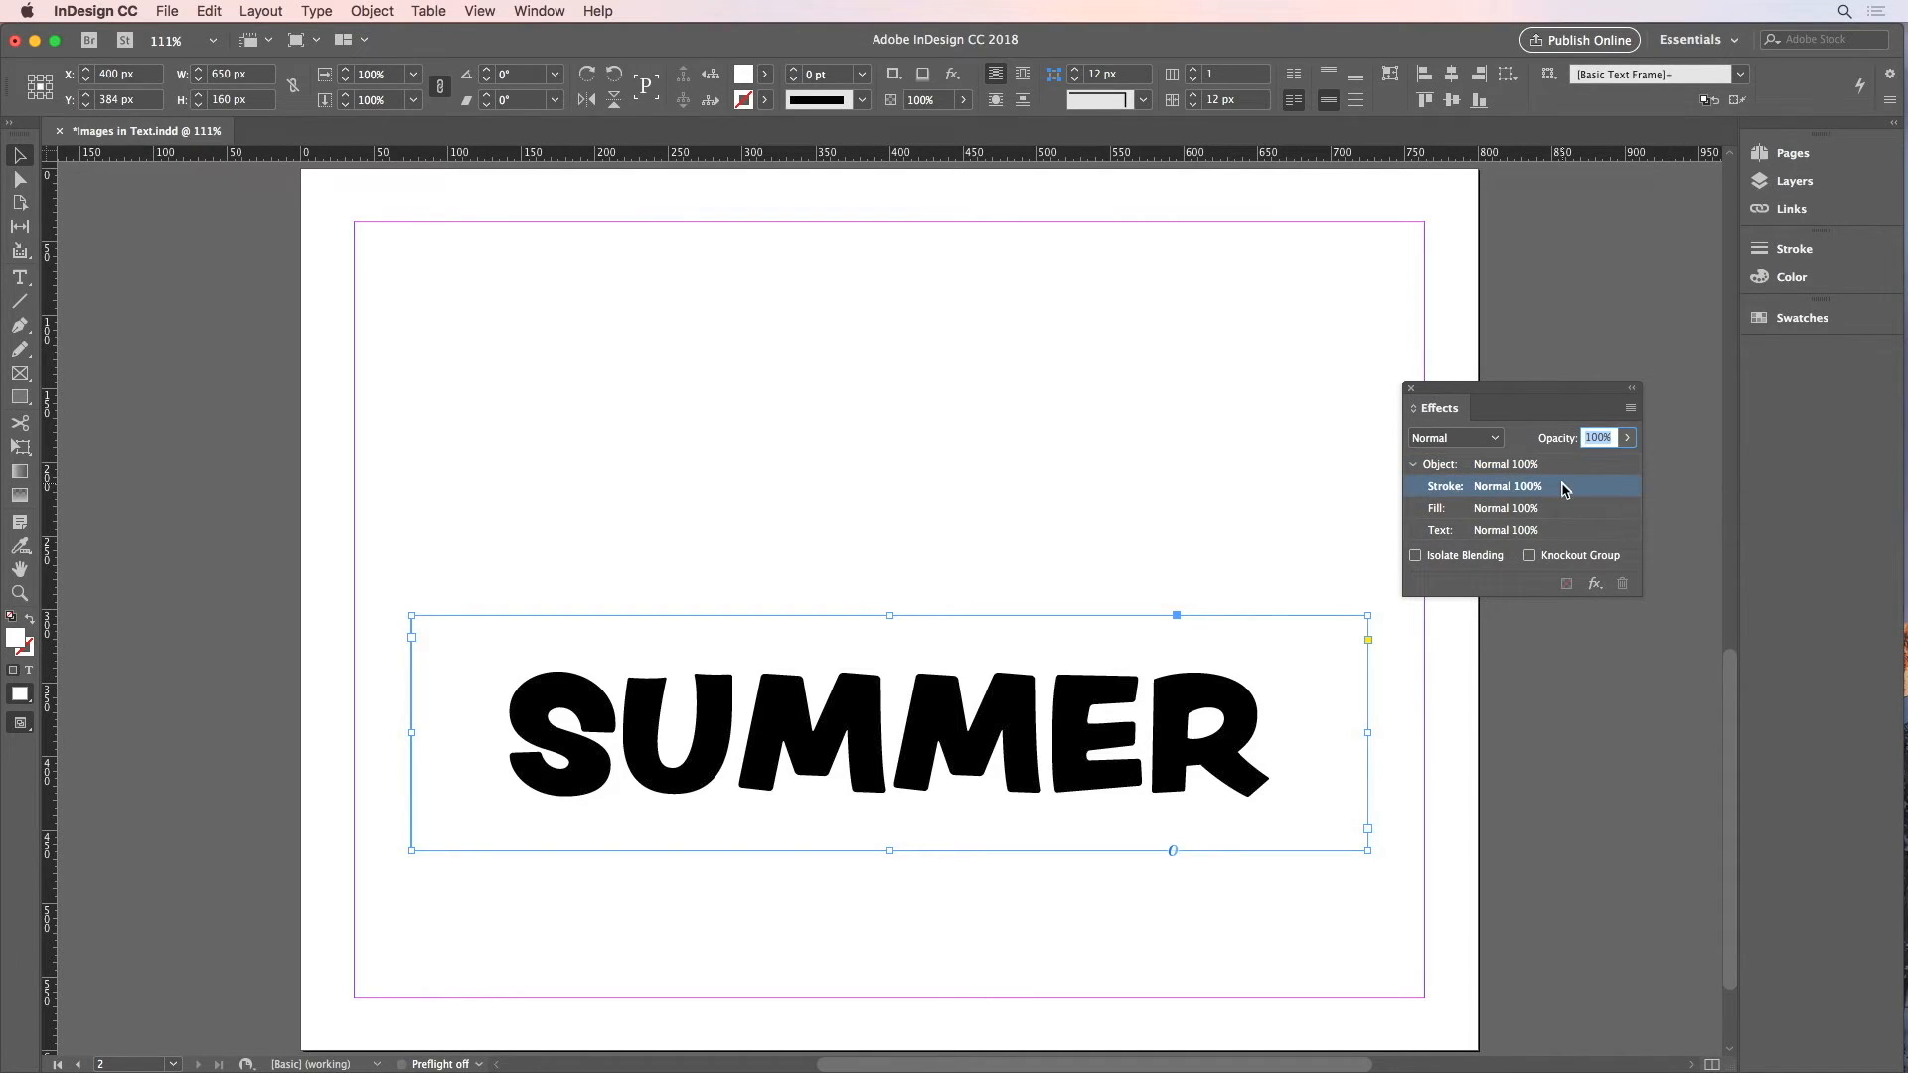
click(1562, 508)
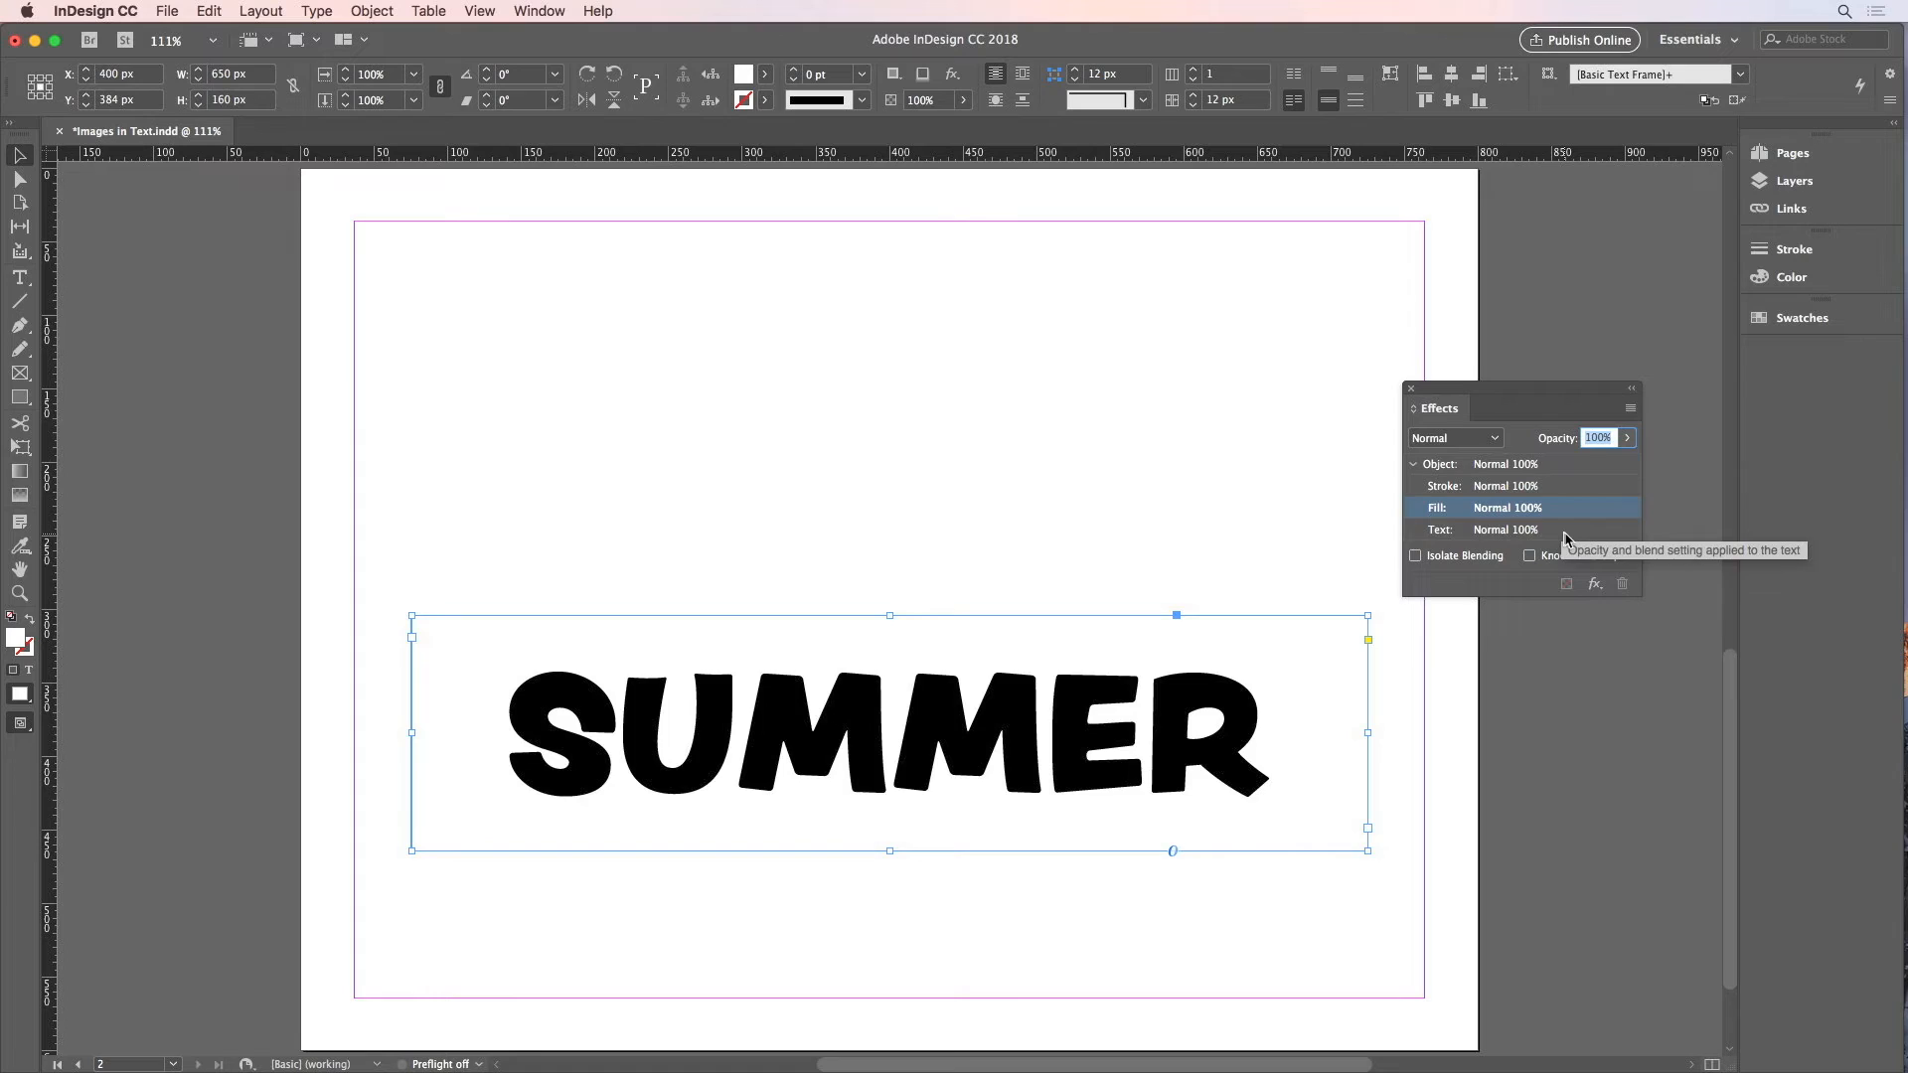
click(1564, 532)
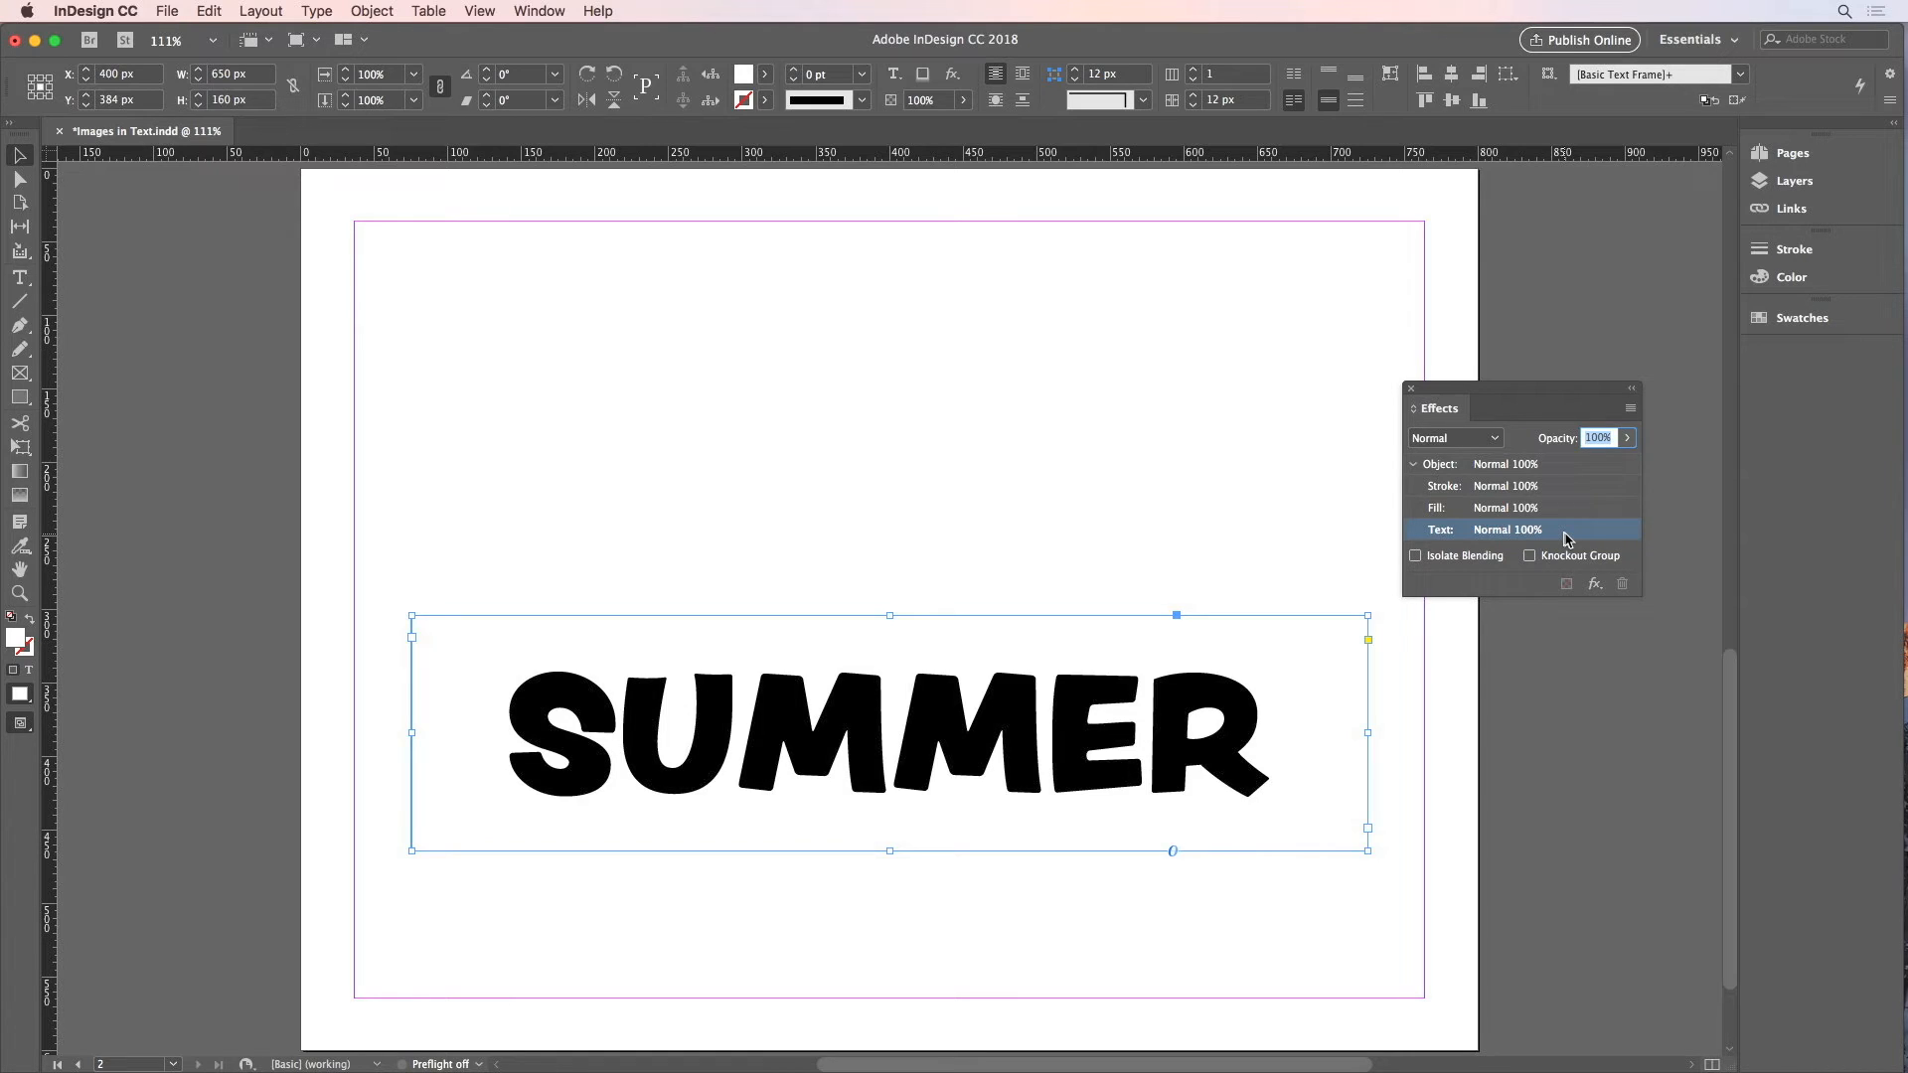
click(1626, 438)
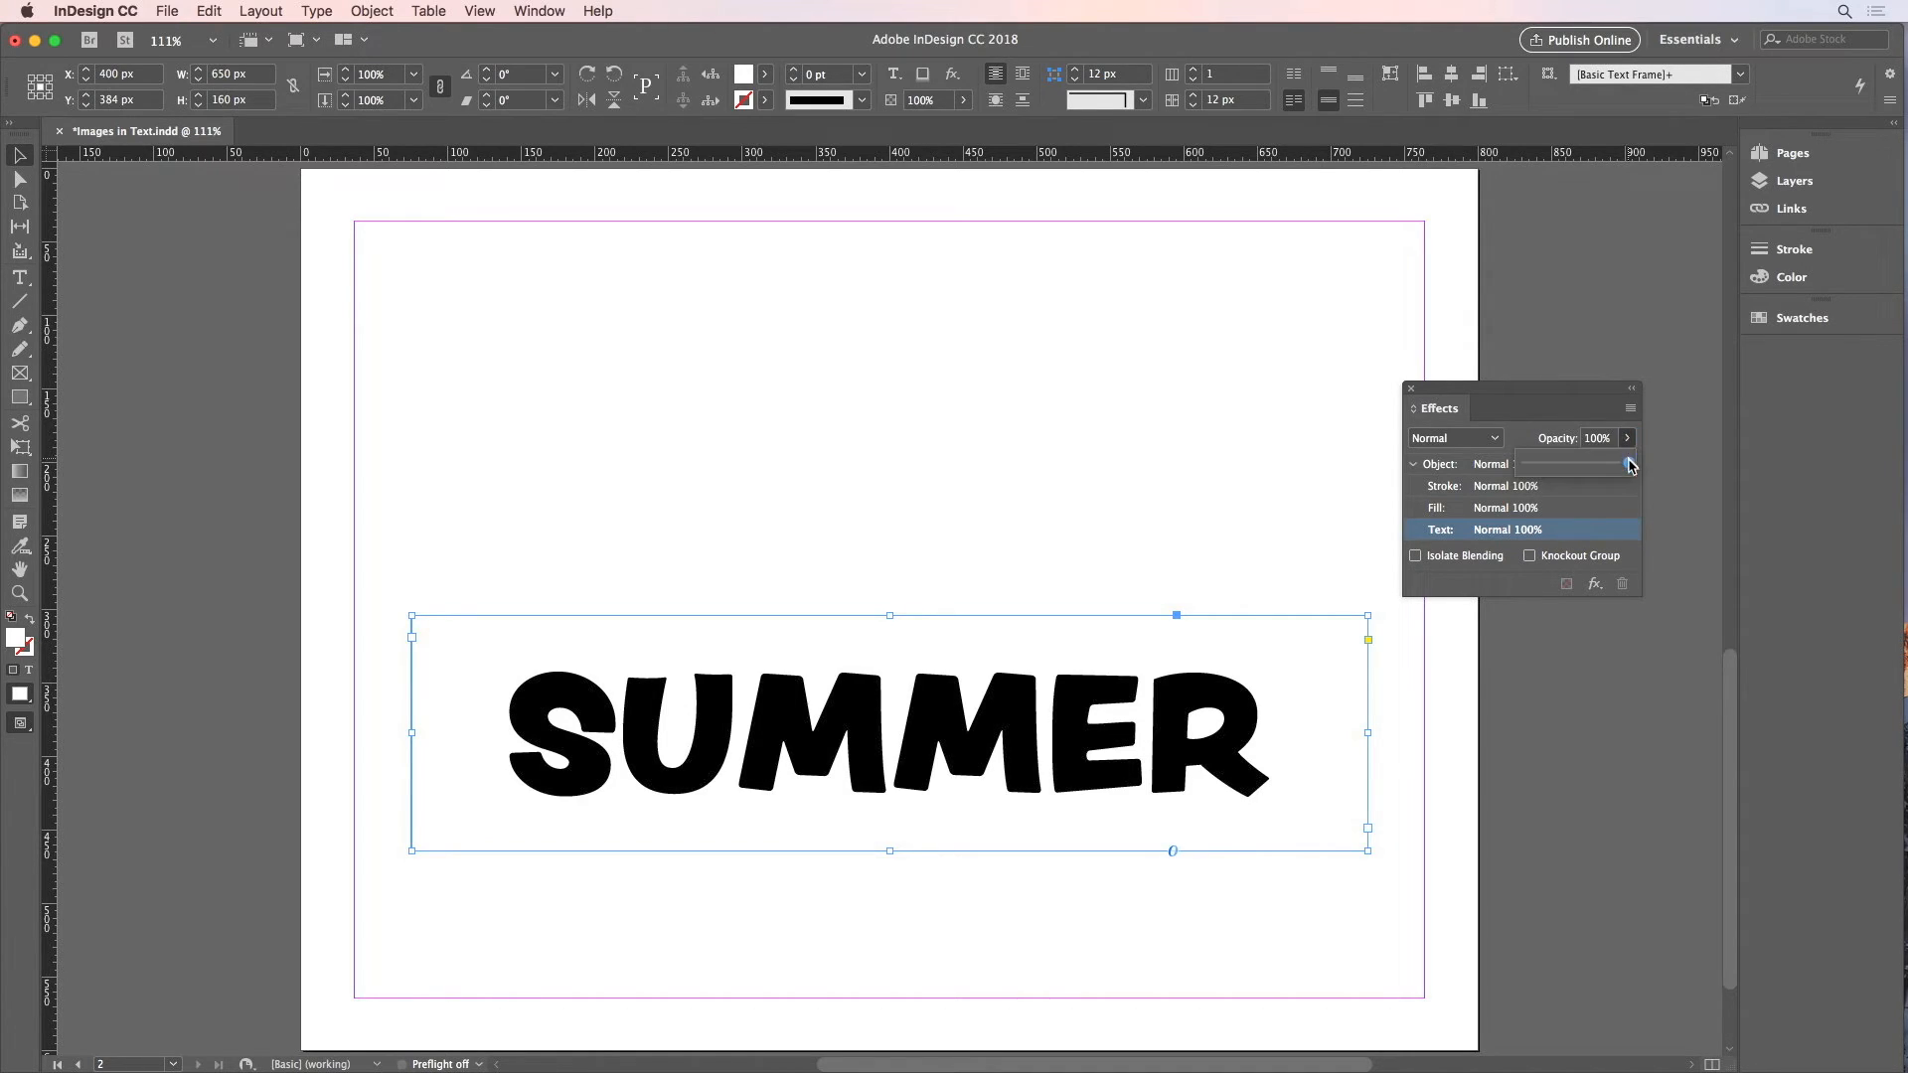
drag(1630, 465, 1525, 466)
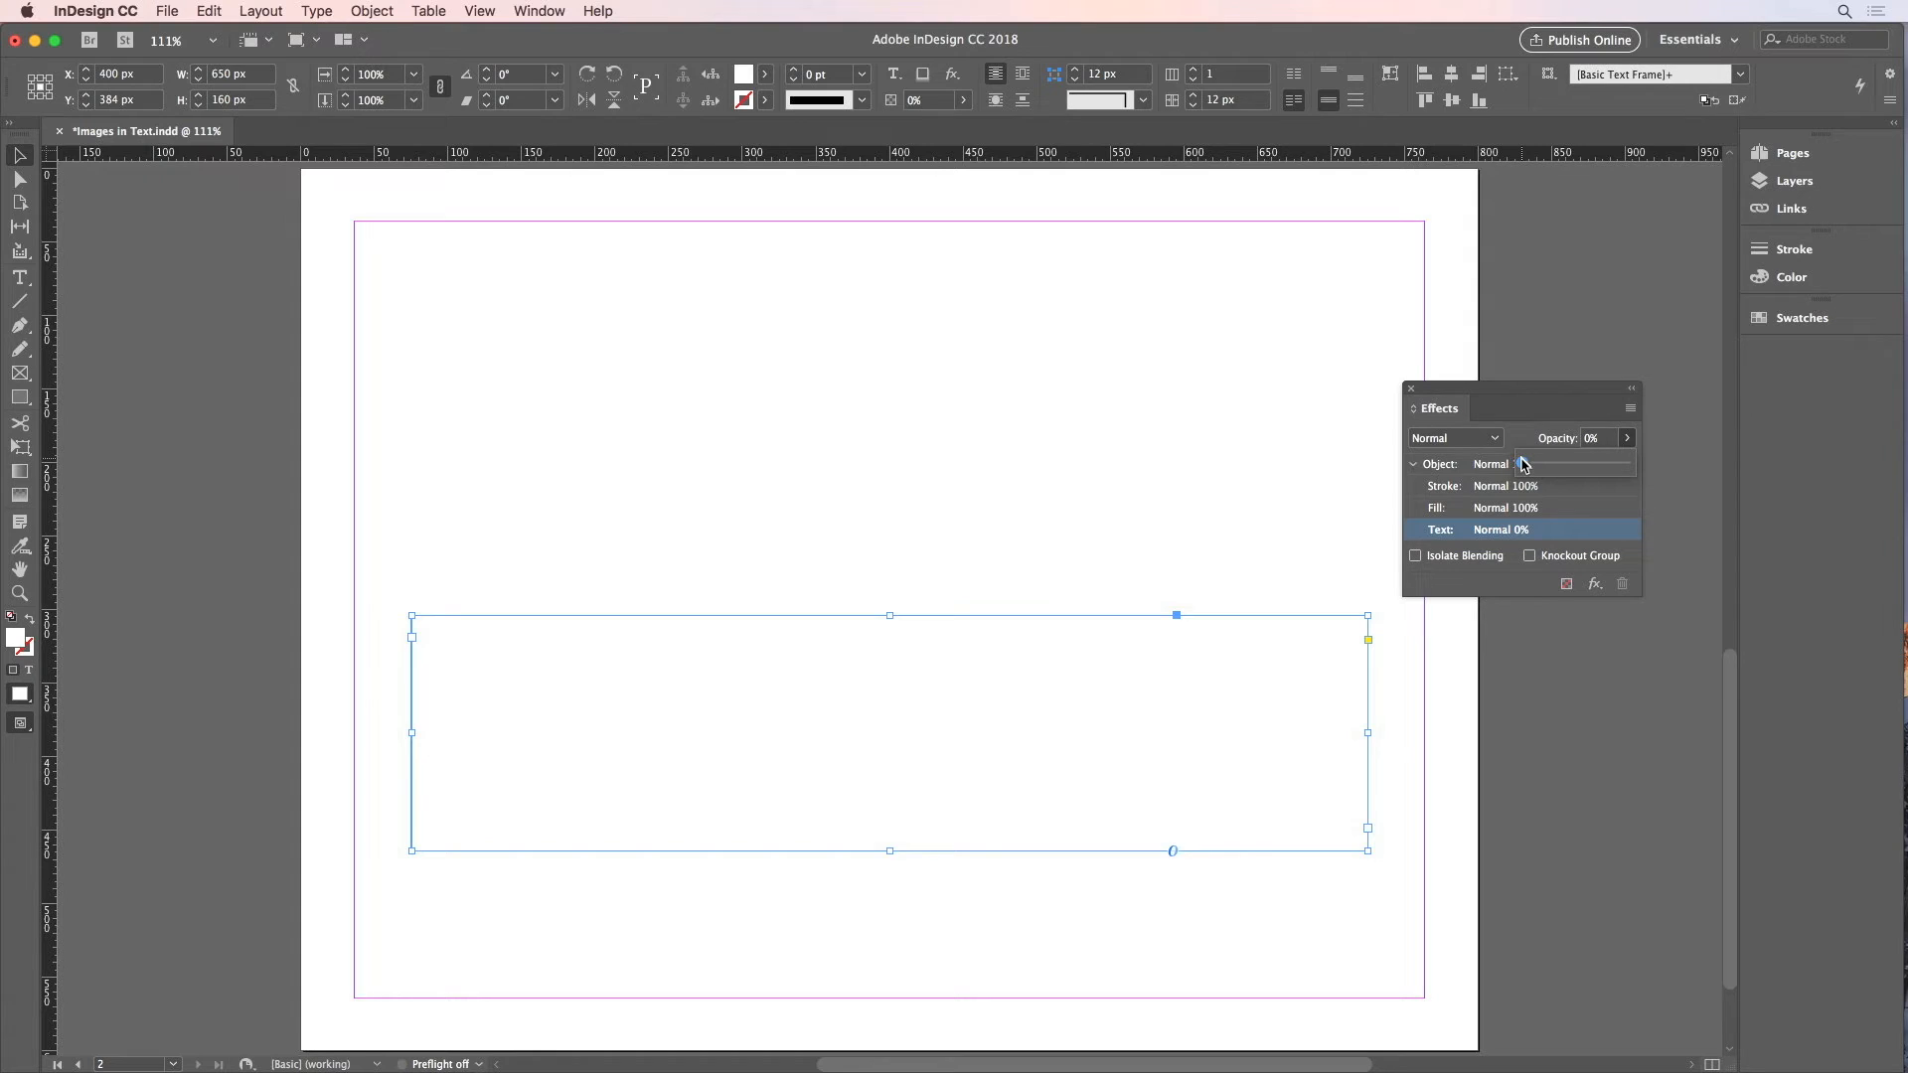
click(1529, 421)
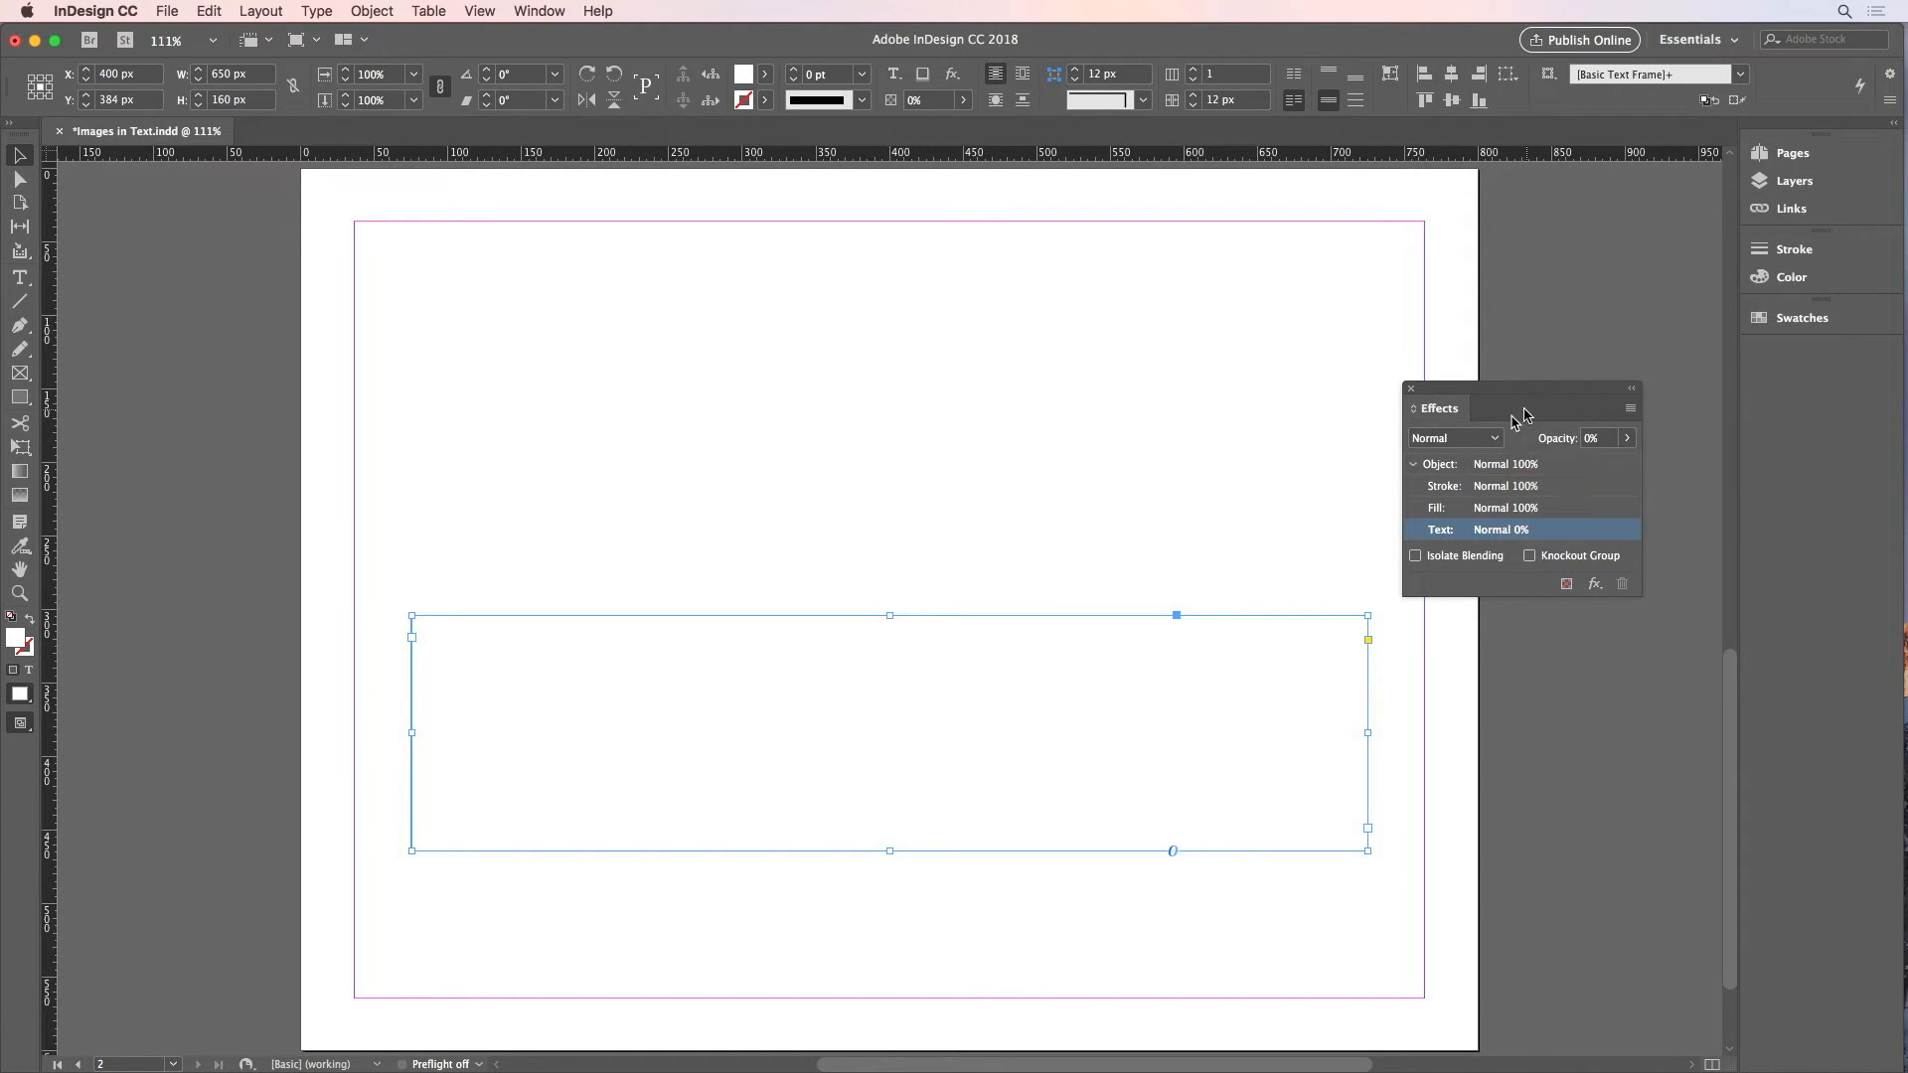
click(1525, 477)
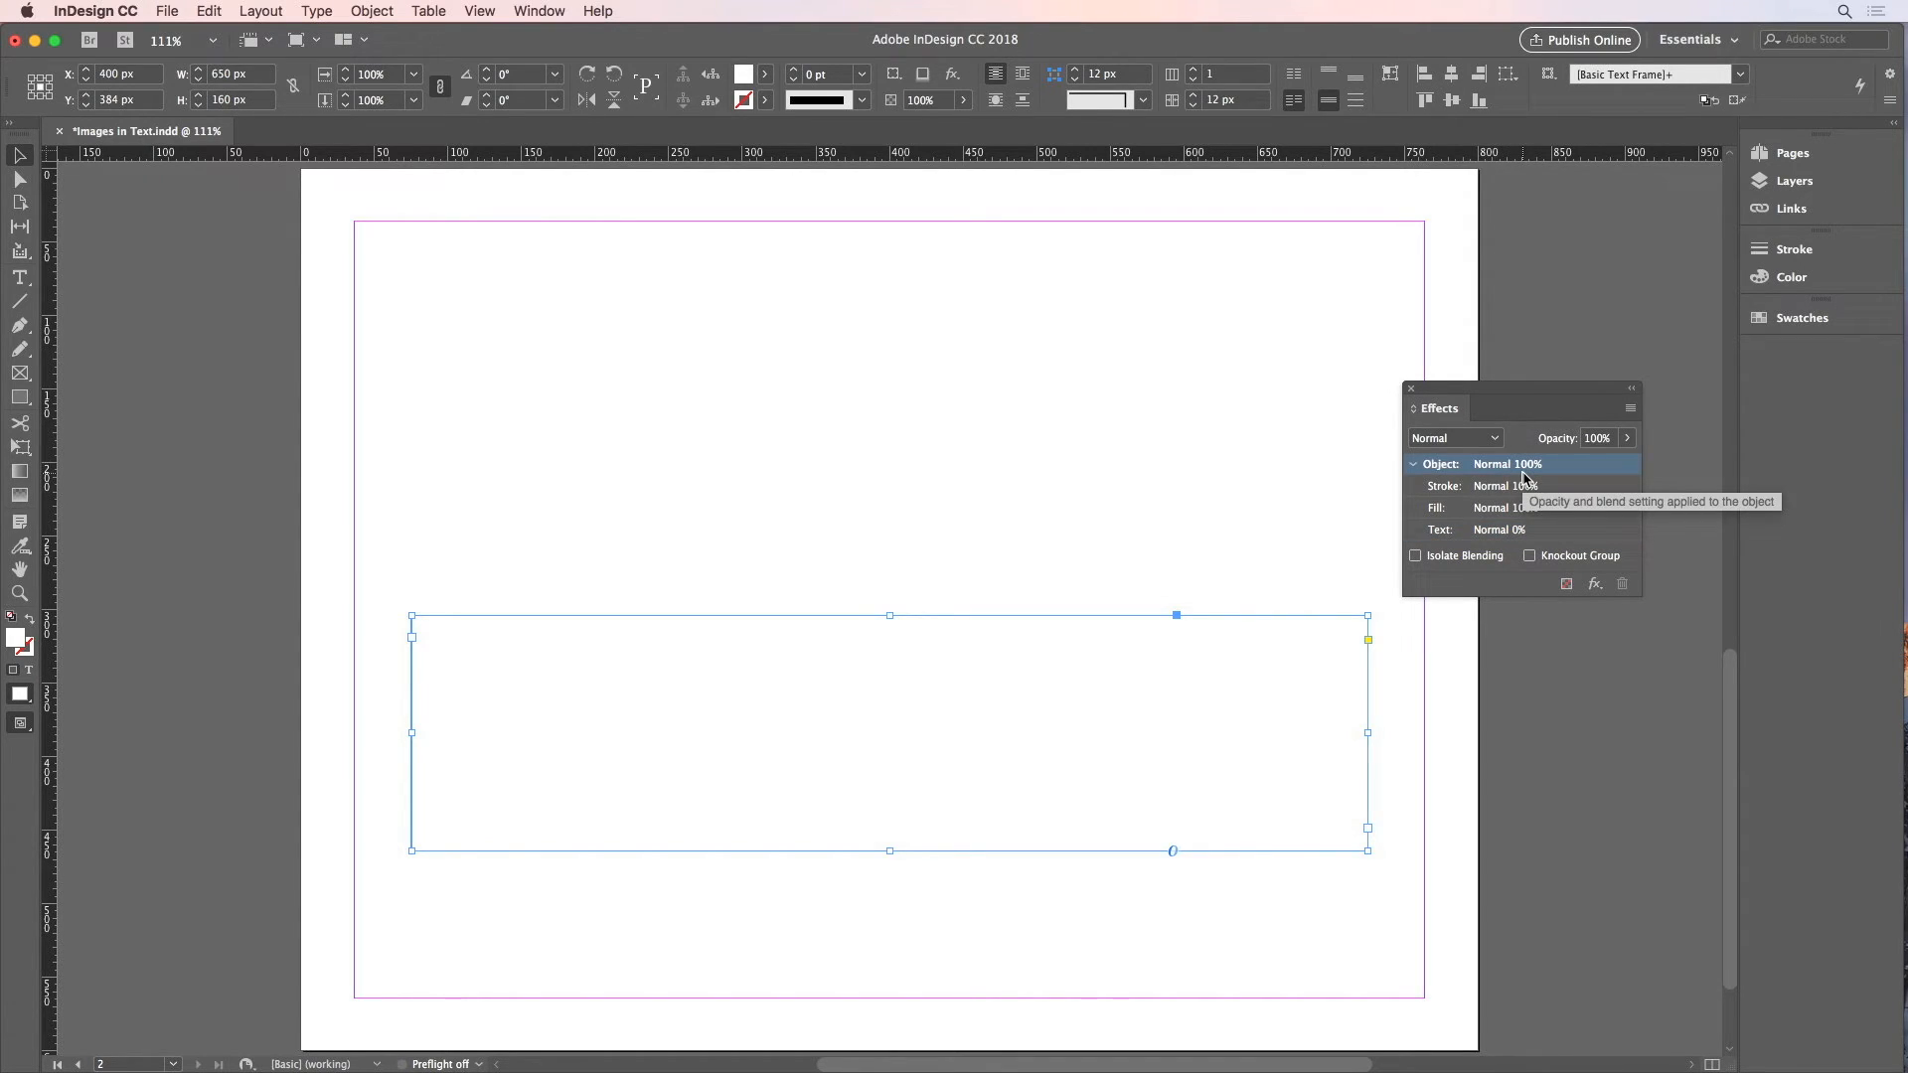
click(1529, 556)
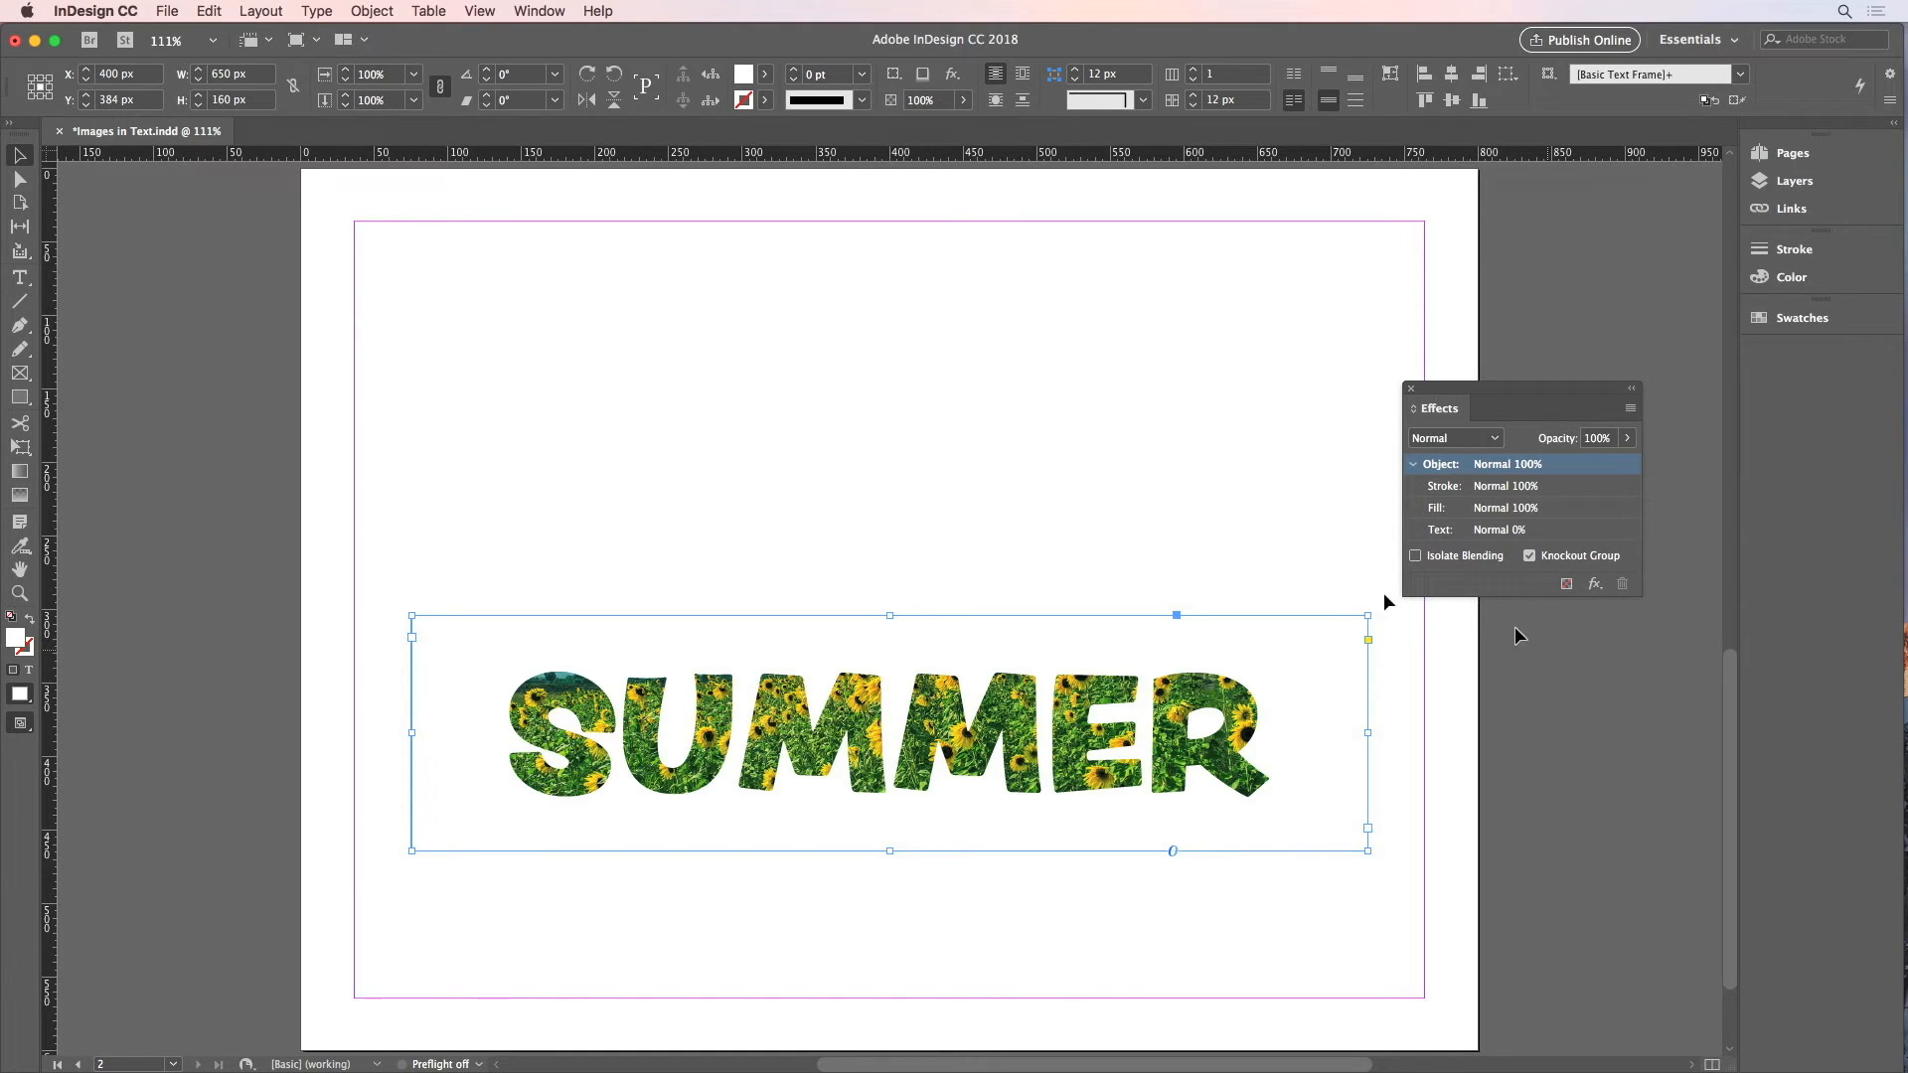
Replace the word SUMMER in the live text frame with "flowers" and deselect the text
double_click(890, 716)
key(super+a)
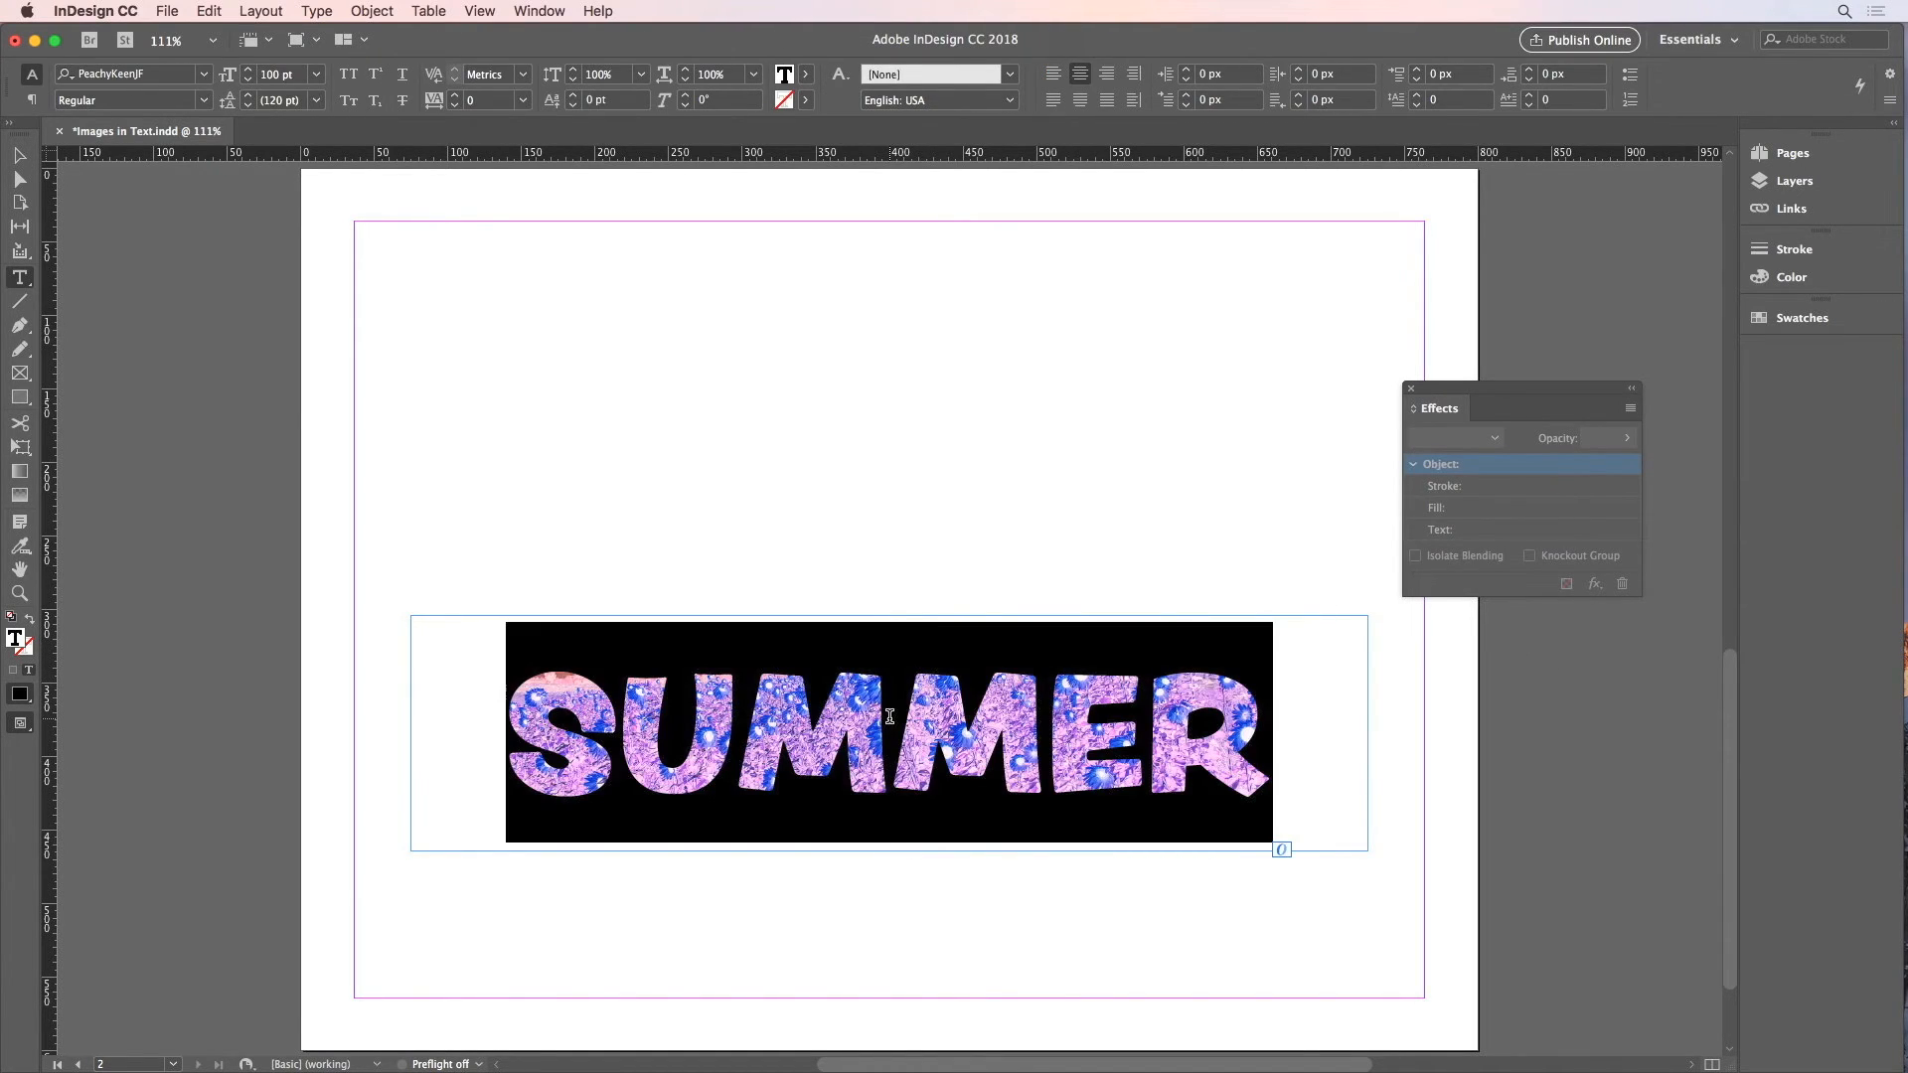
text(flowers)
click(794, 511)
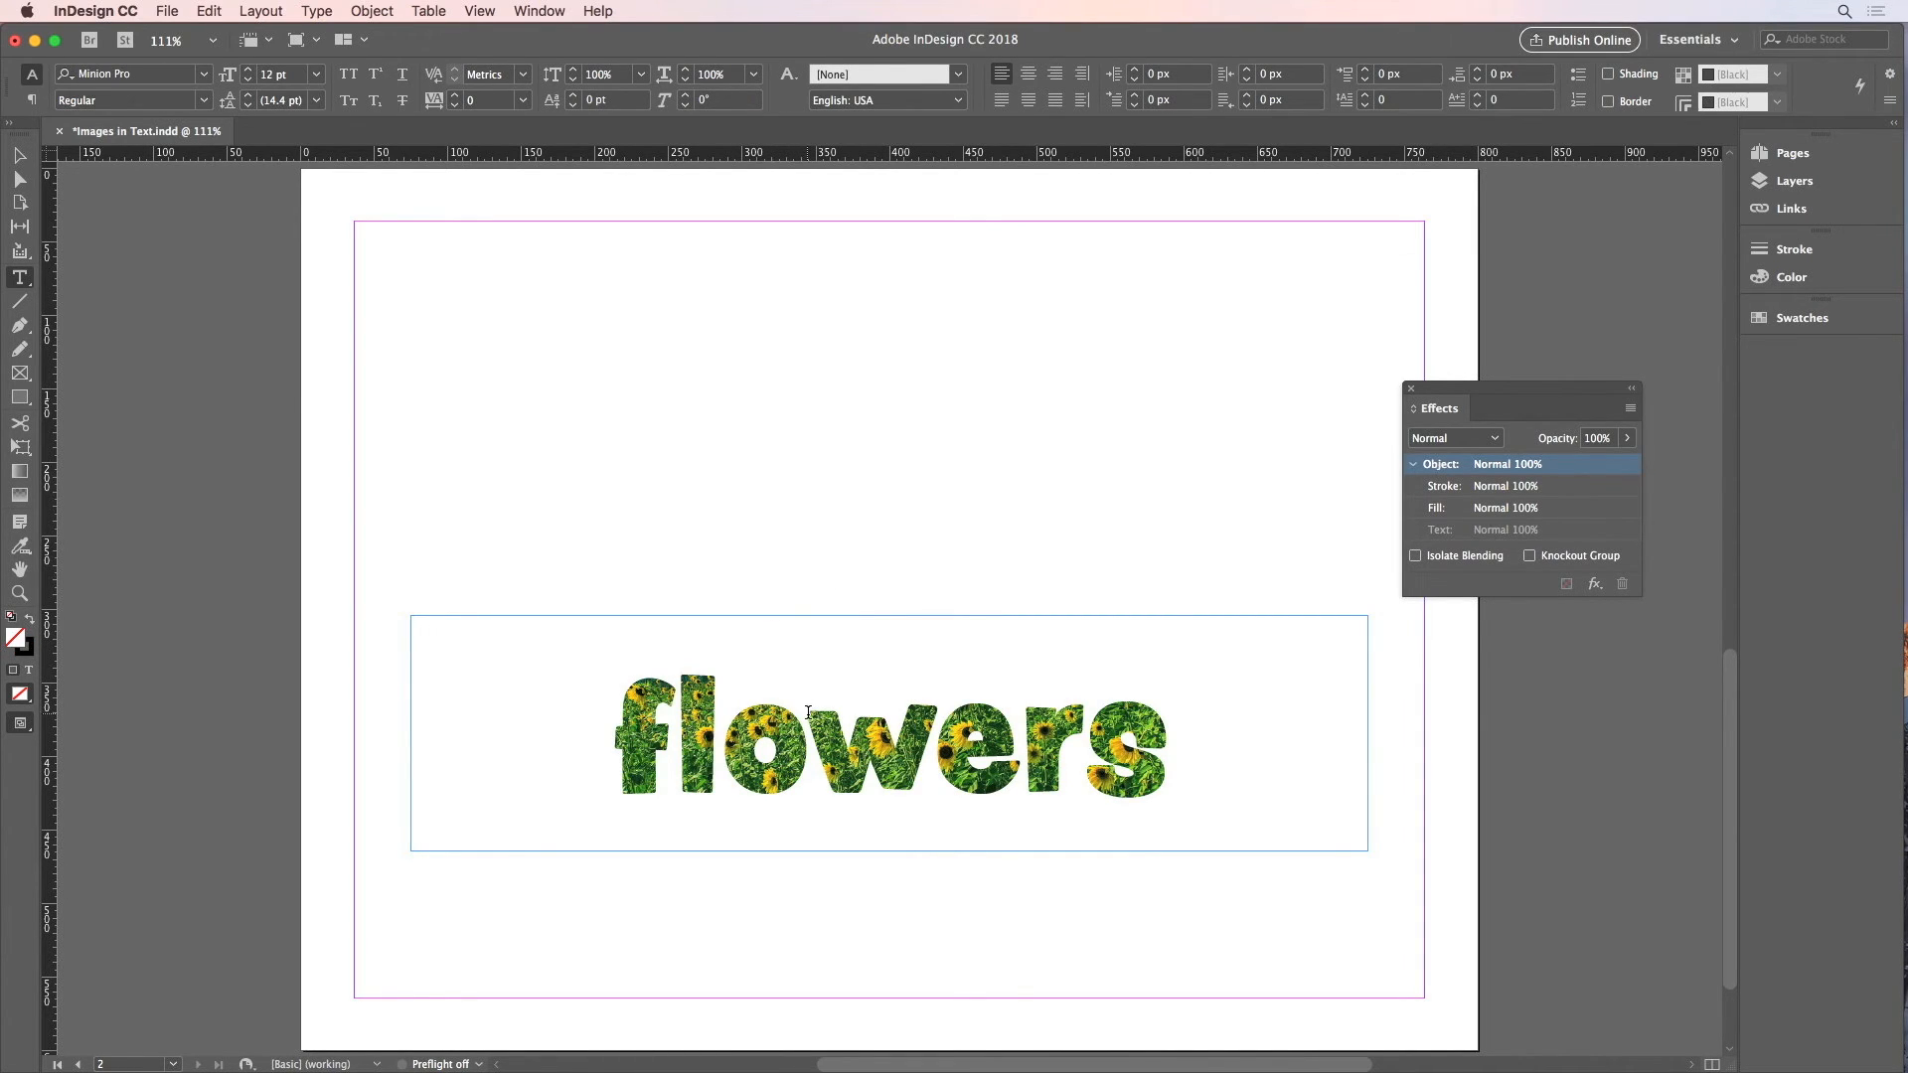
Change the font of the word "flowers" to Museo Sans Rounded 1000 and deselect the text
double_click(780, 685)
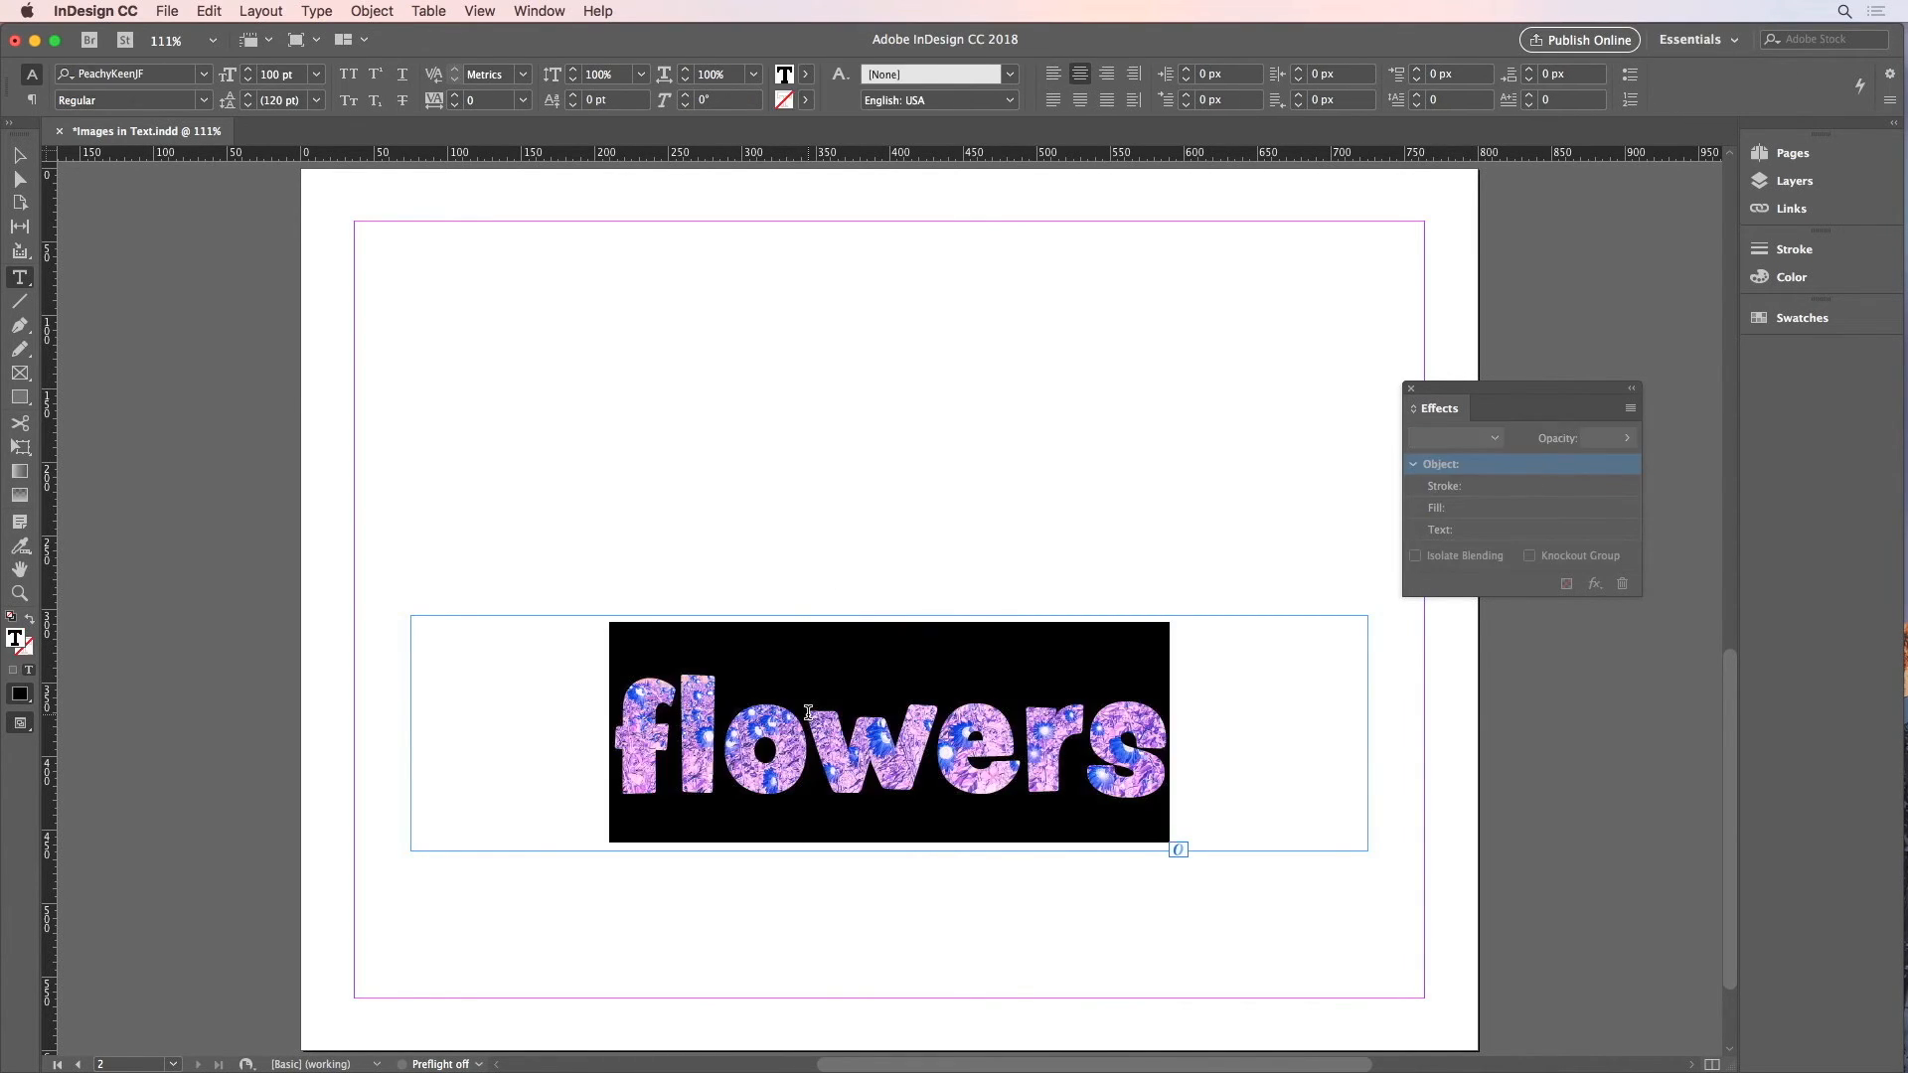
click(204, 74)
scroll(202, 168, up, 20)
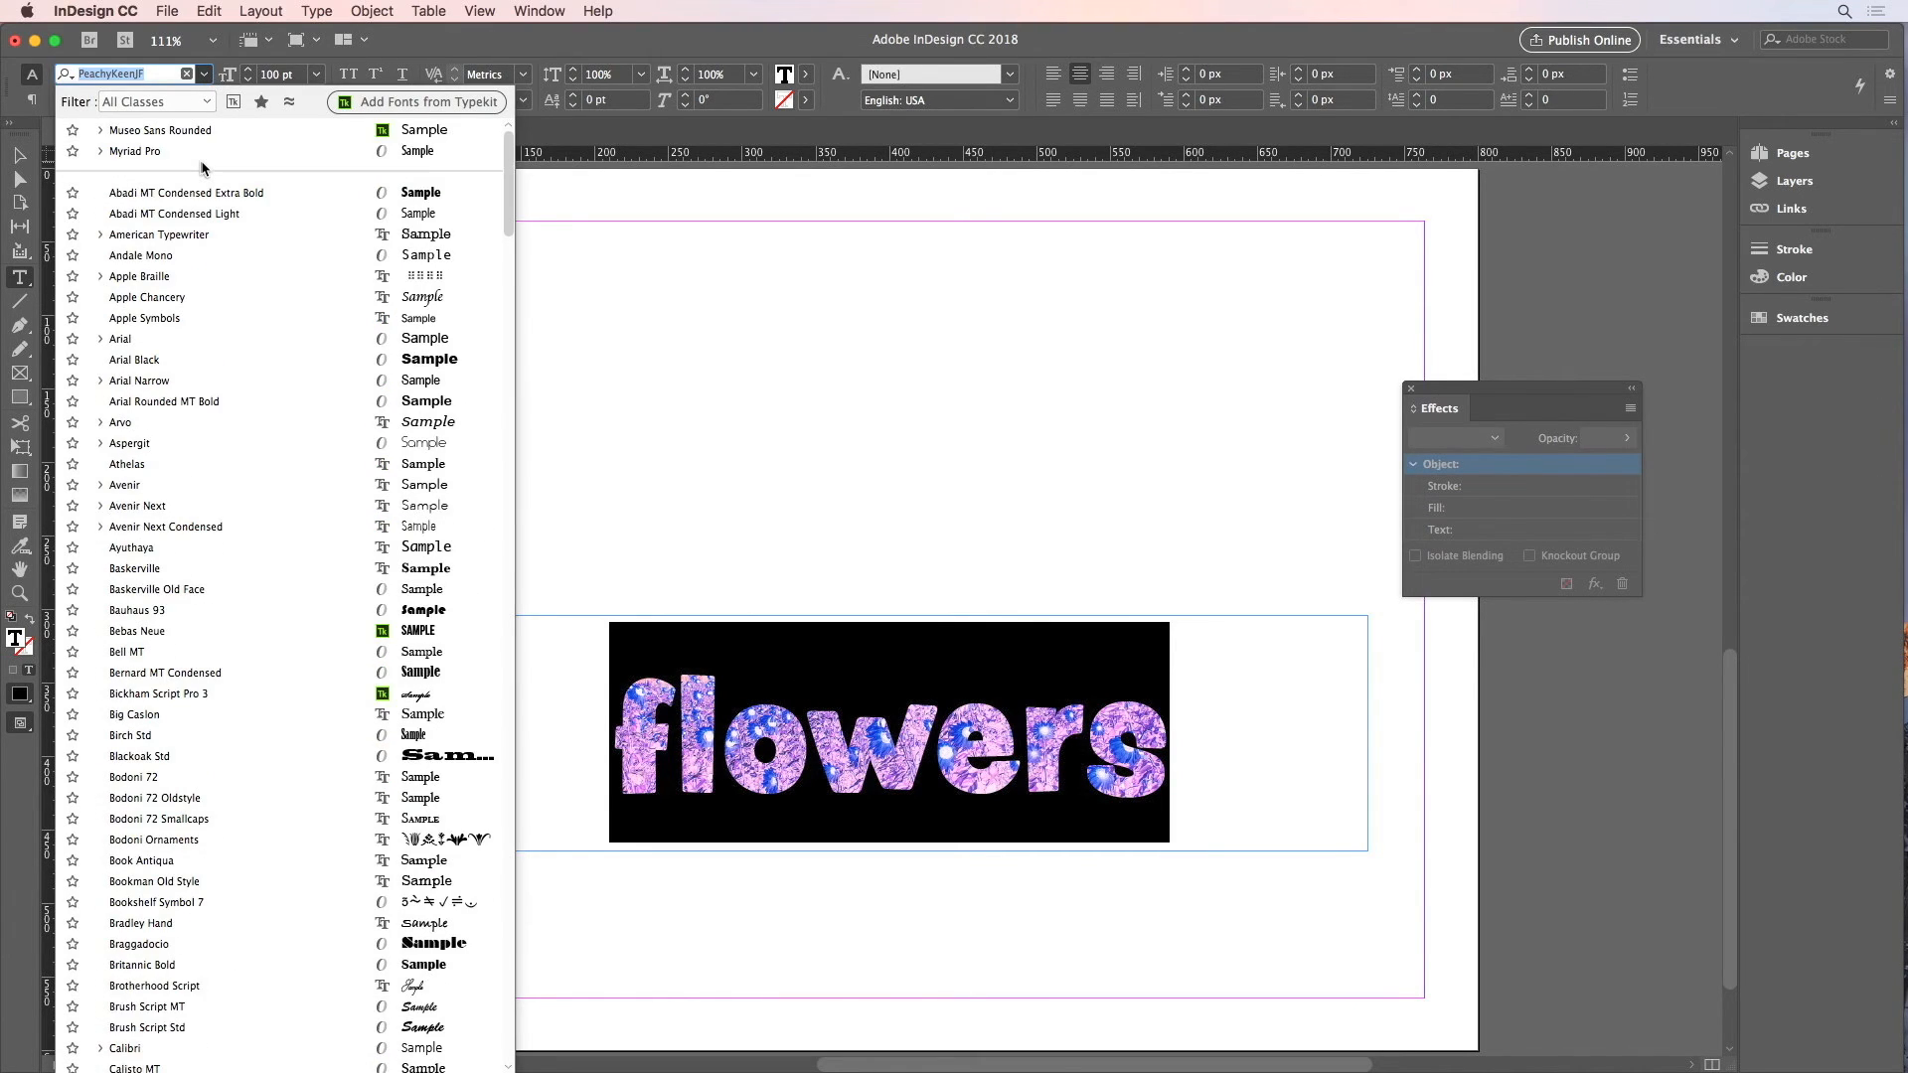
click(100, 131)
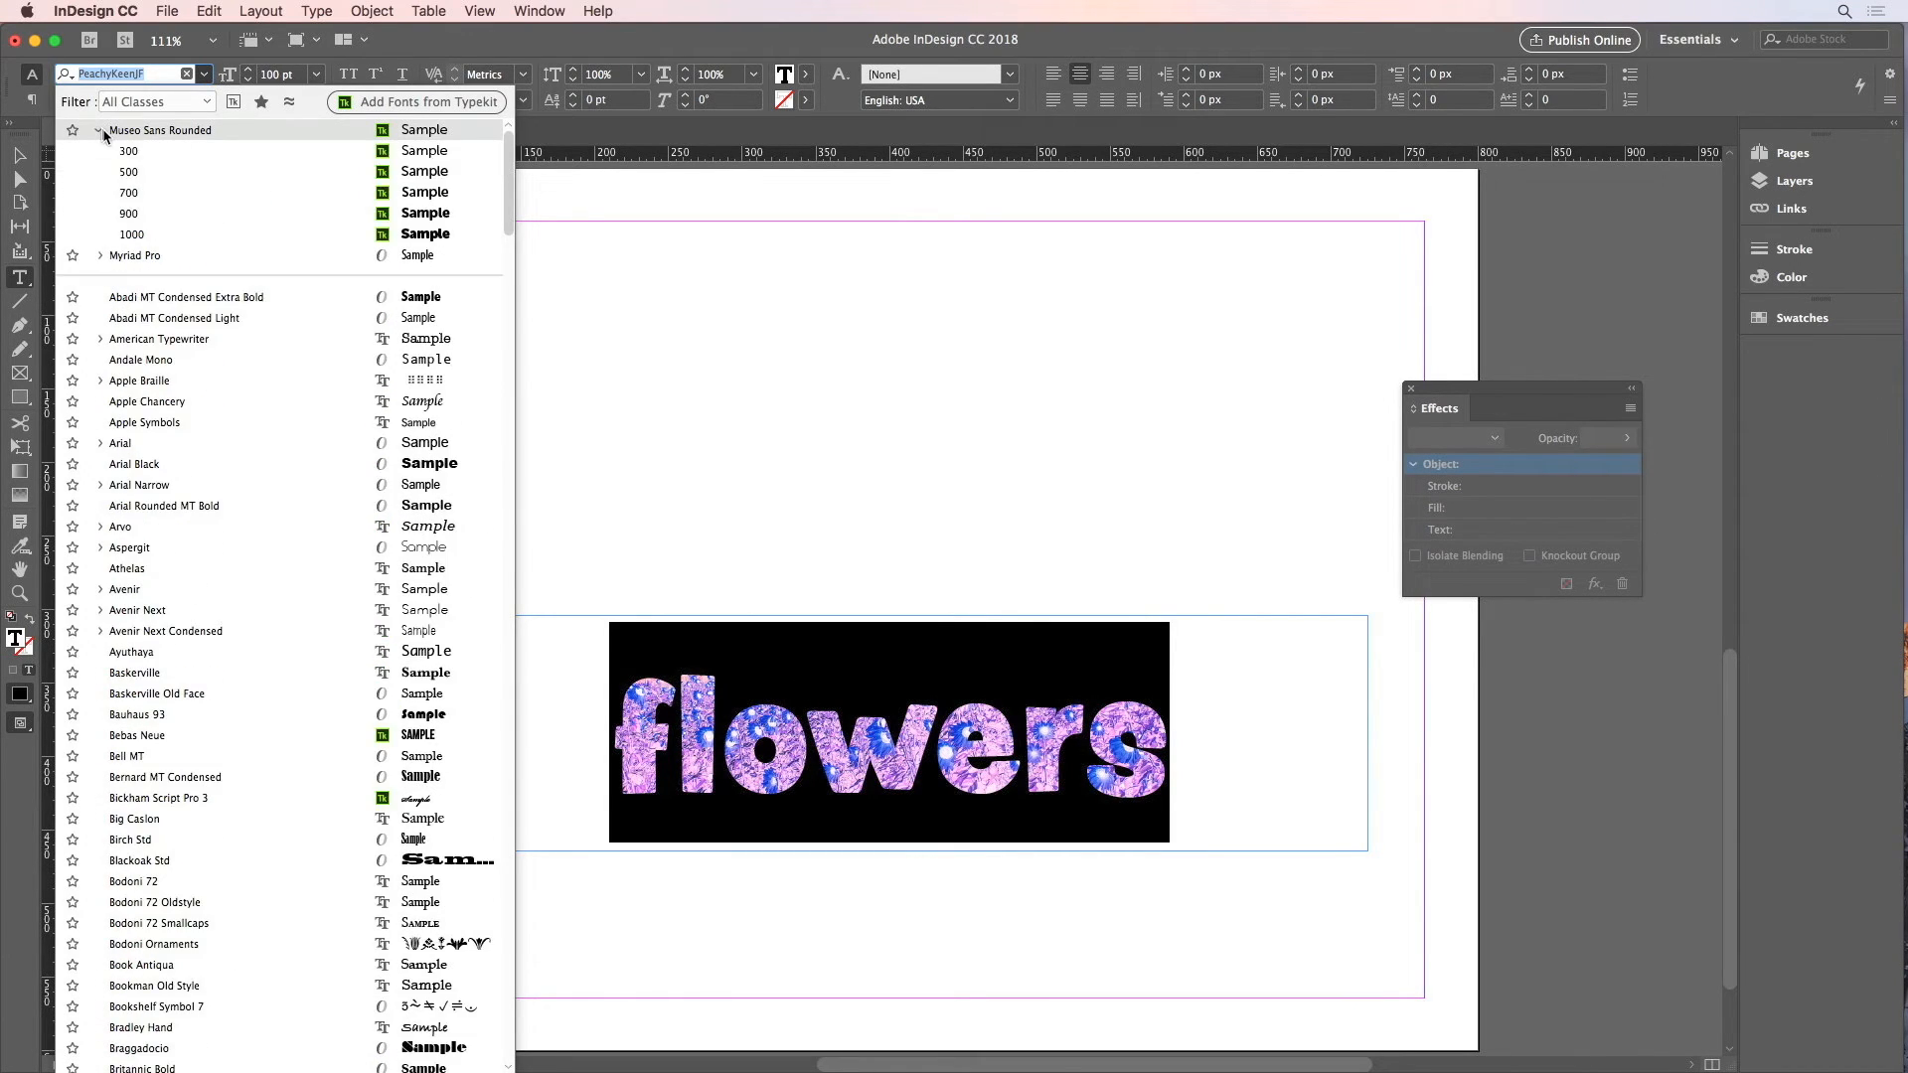
click(170, 234)
click(552, 356)
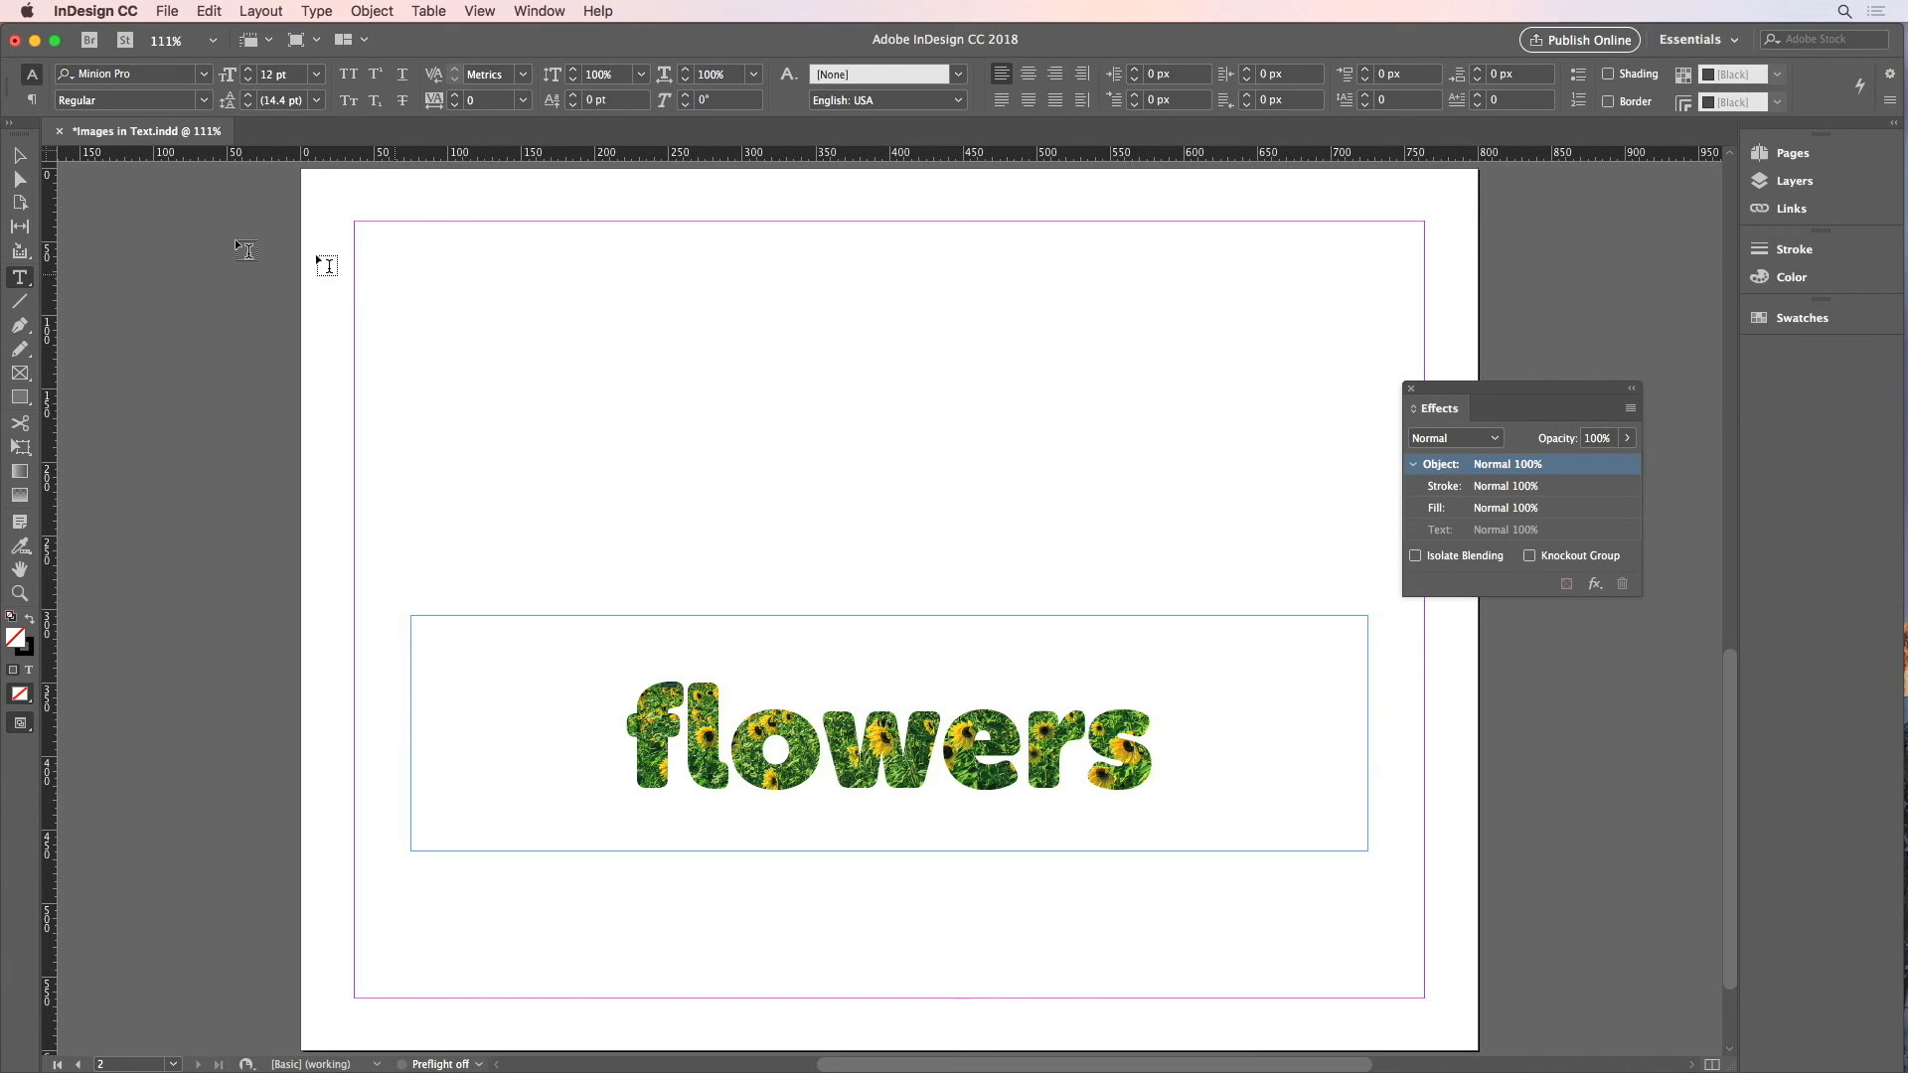
Select both the "flowers" text frame and the sunflower image behind it, and group them
click(19, 156)
drag(554, 504, 821, 880)
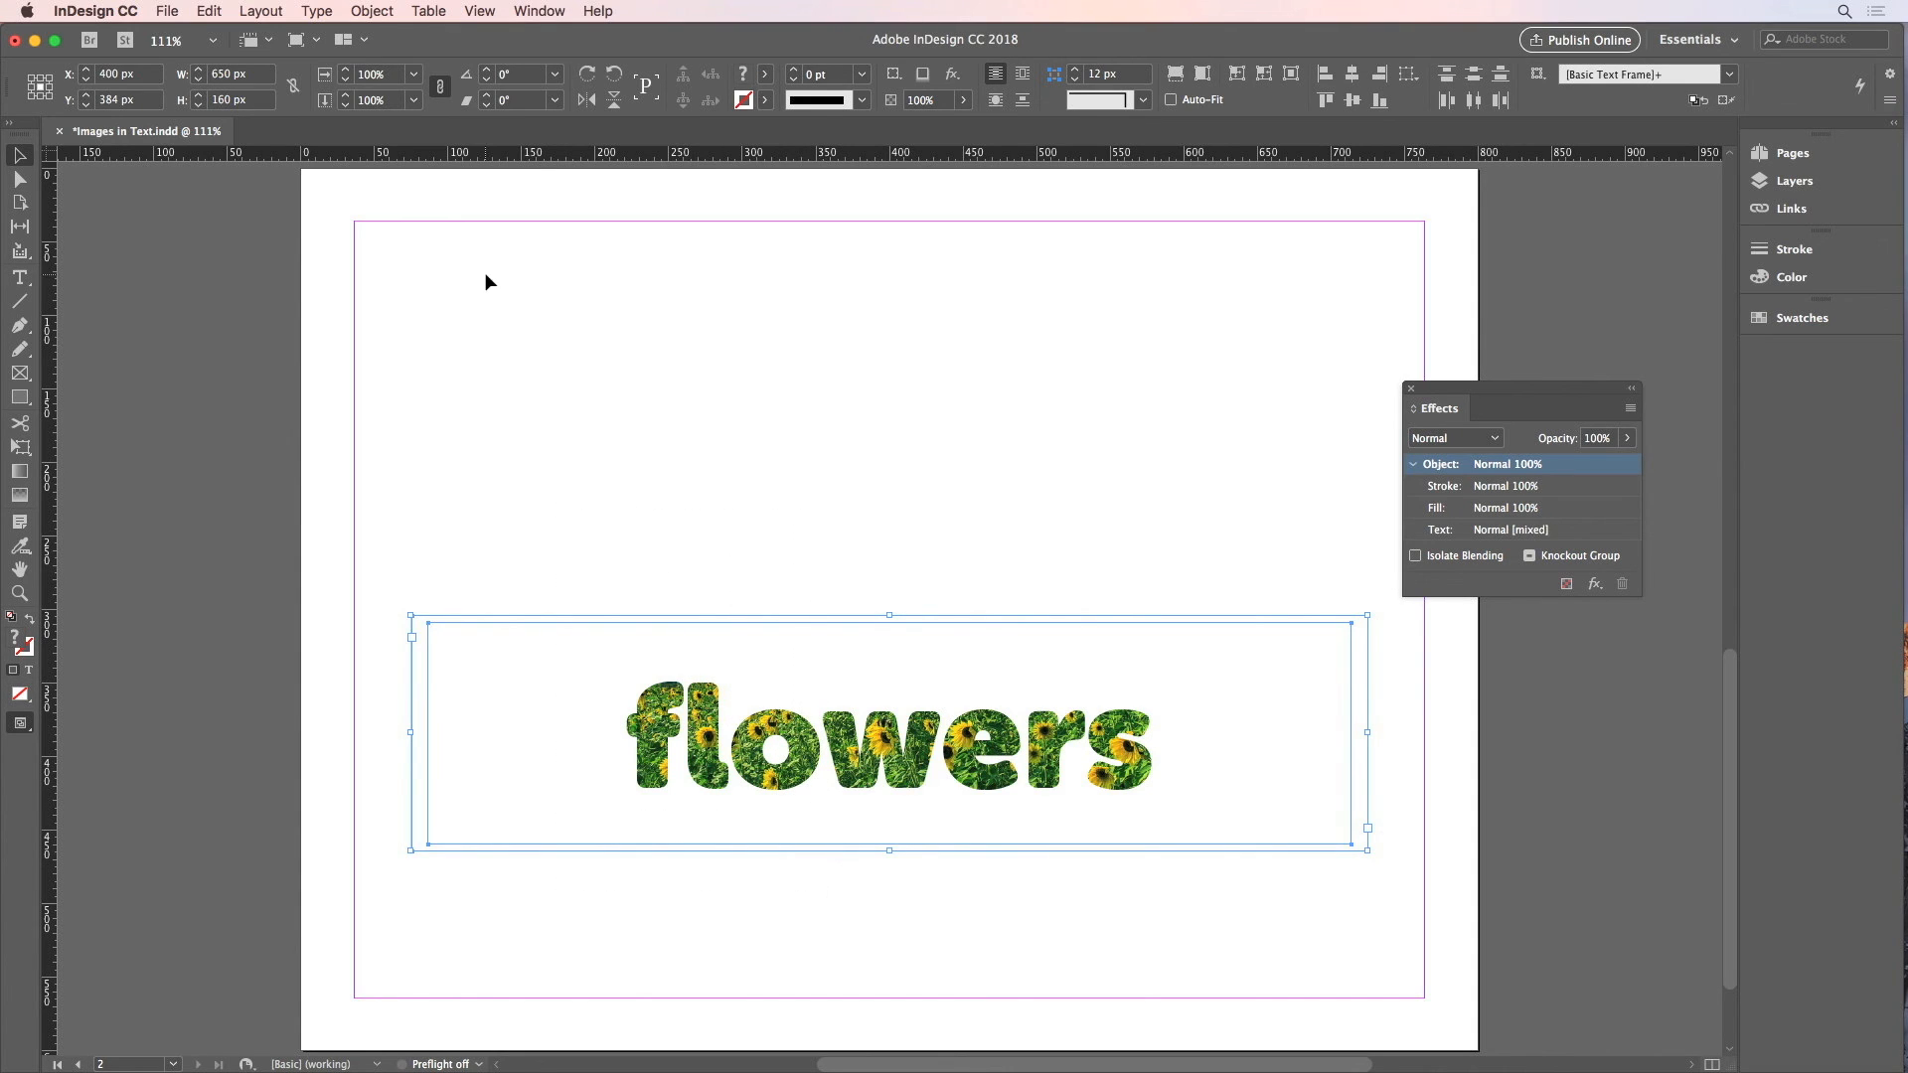
click(374, 11)
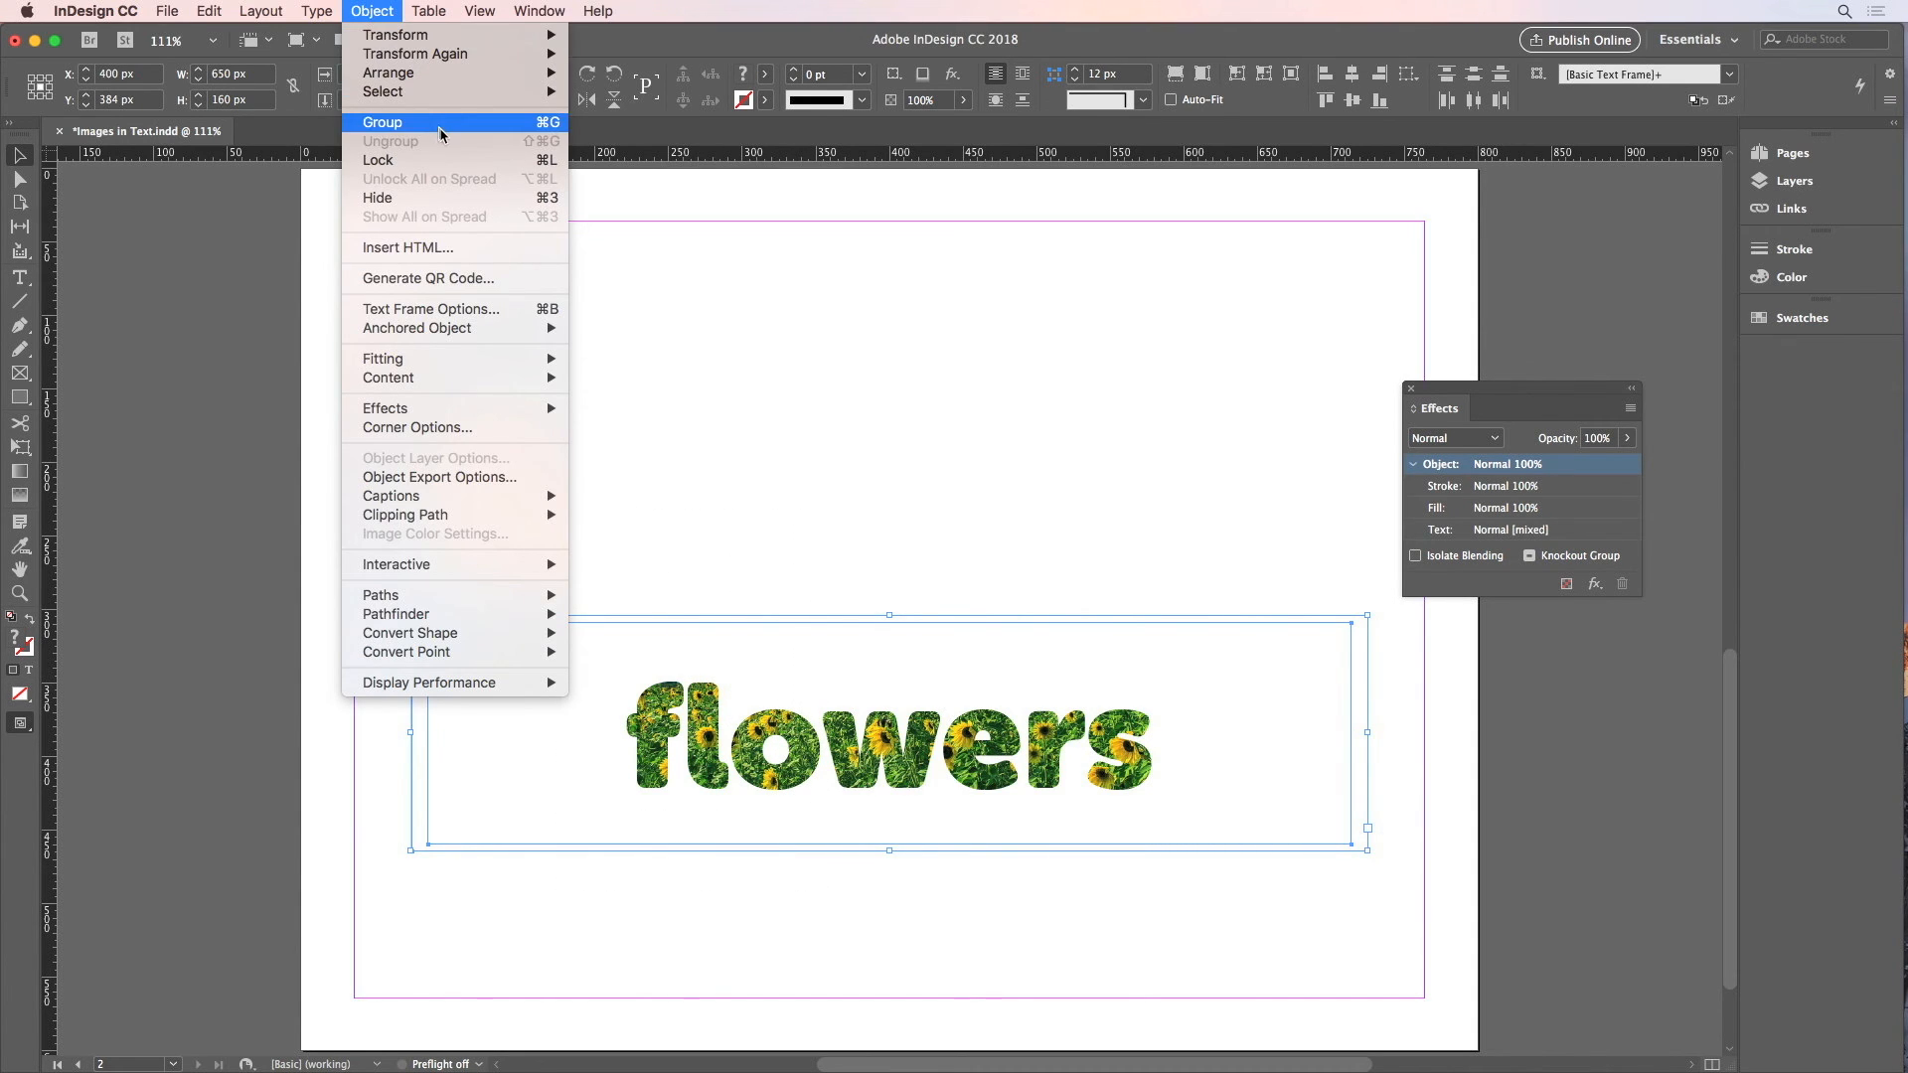
click(395, 122)
Set the group's EPUB and HTML export options to preserve its appearance with Rasterize Container, and deselect the group
click(373, 11)
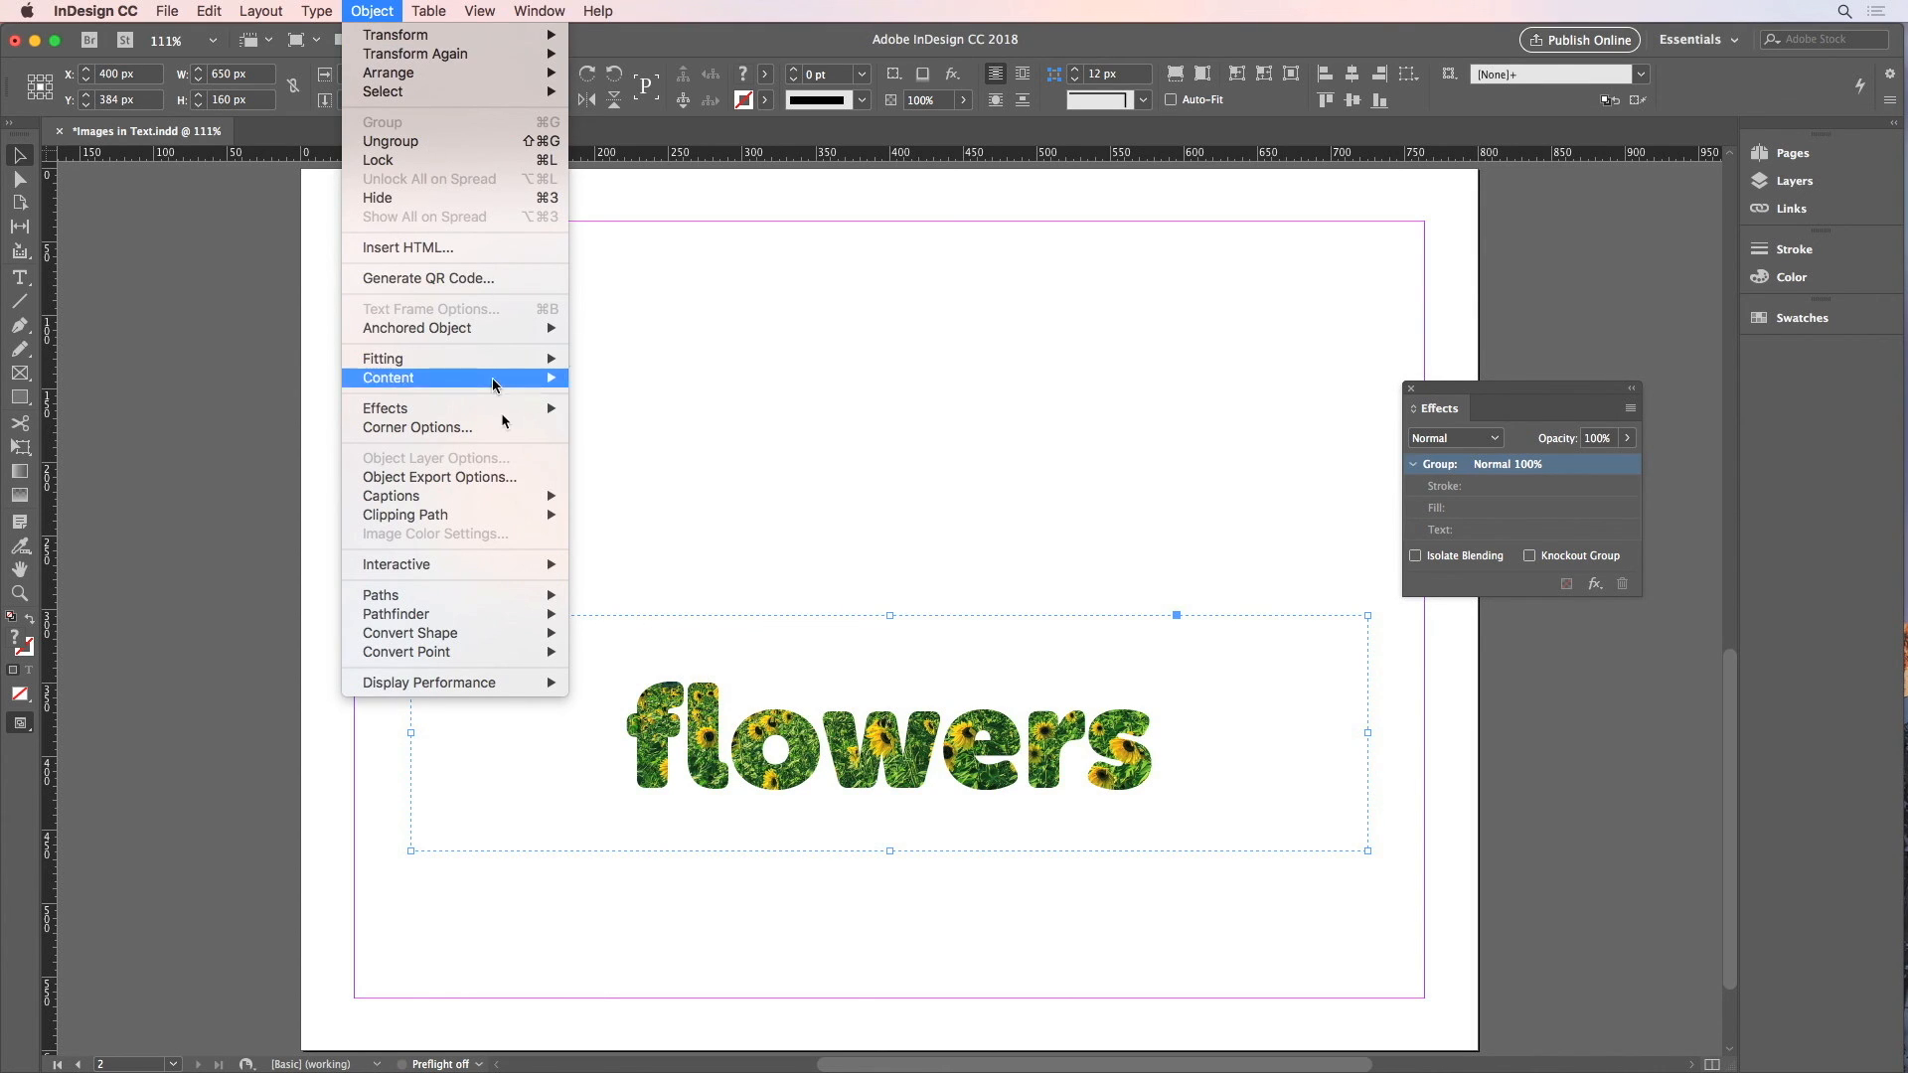
click(524, 477)
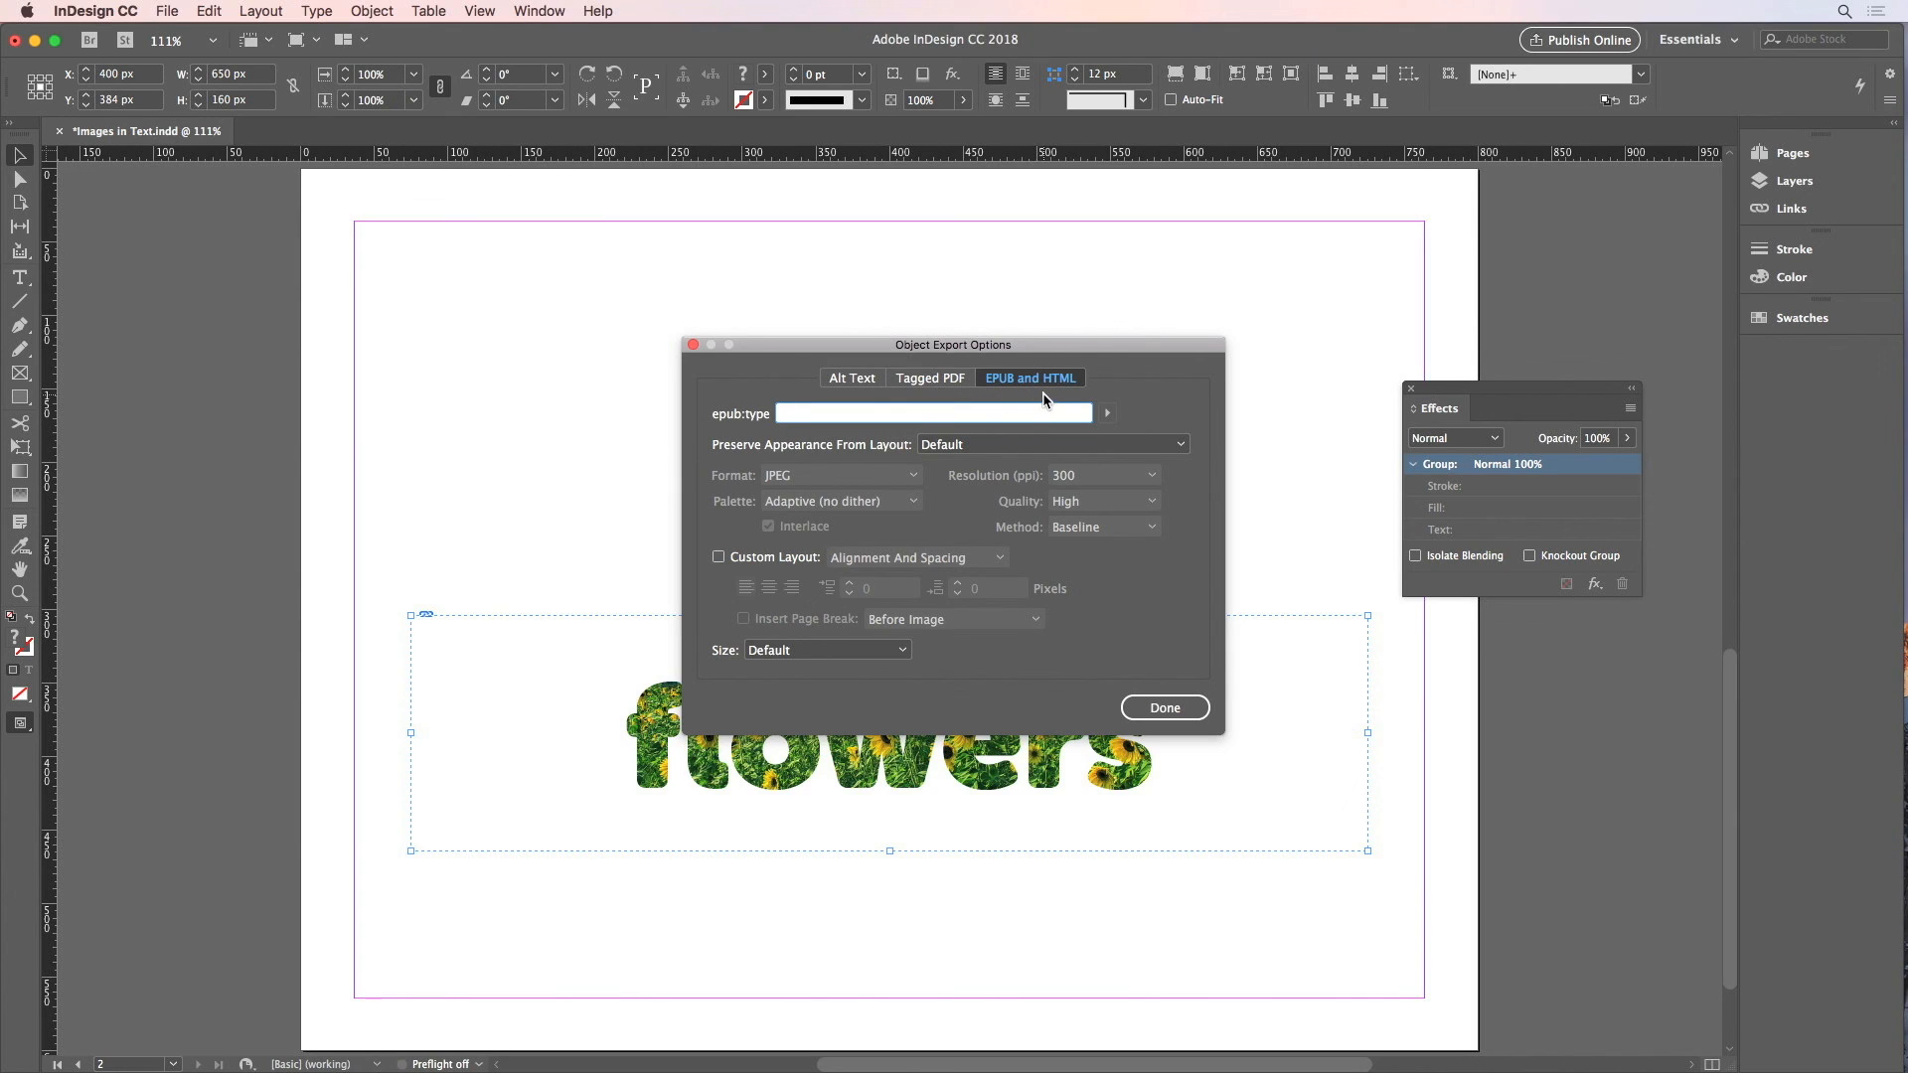
click(1019, 446)
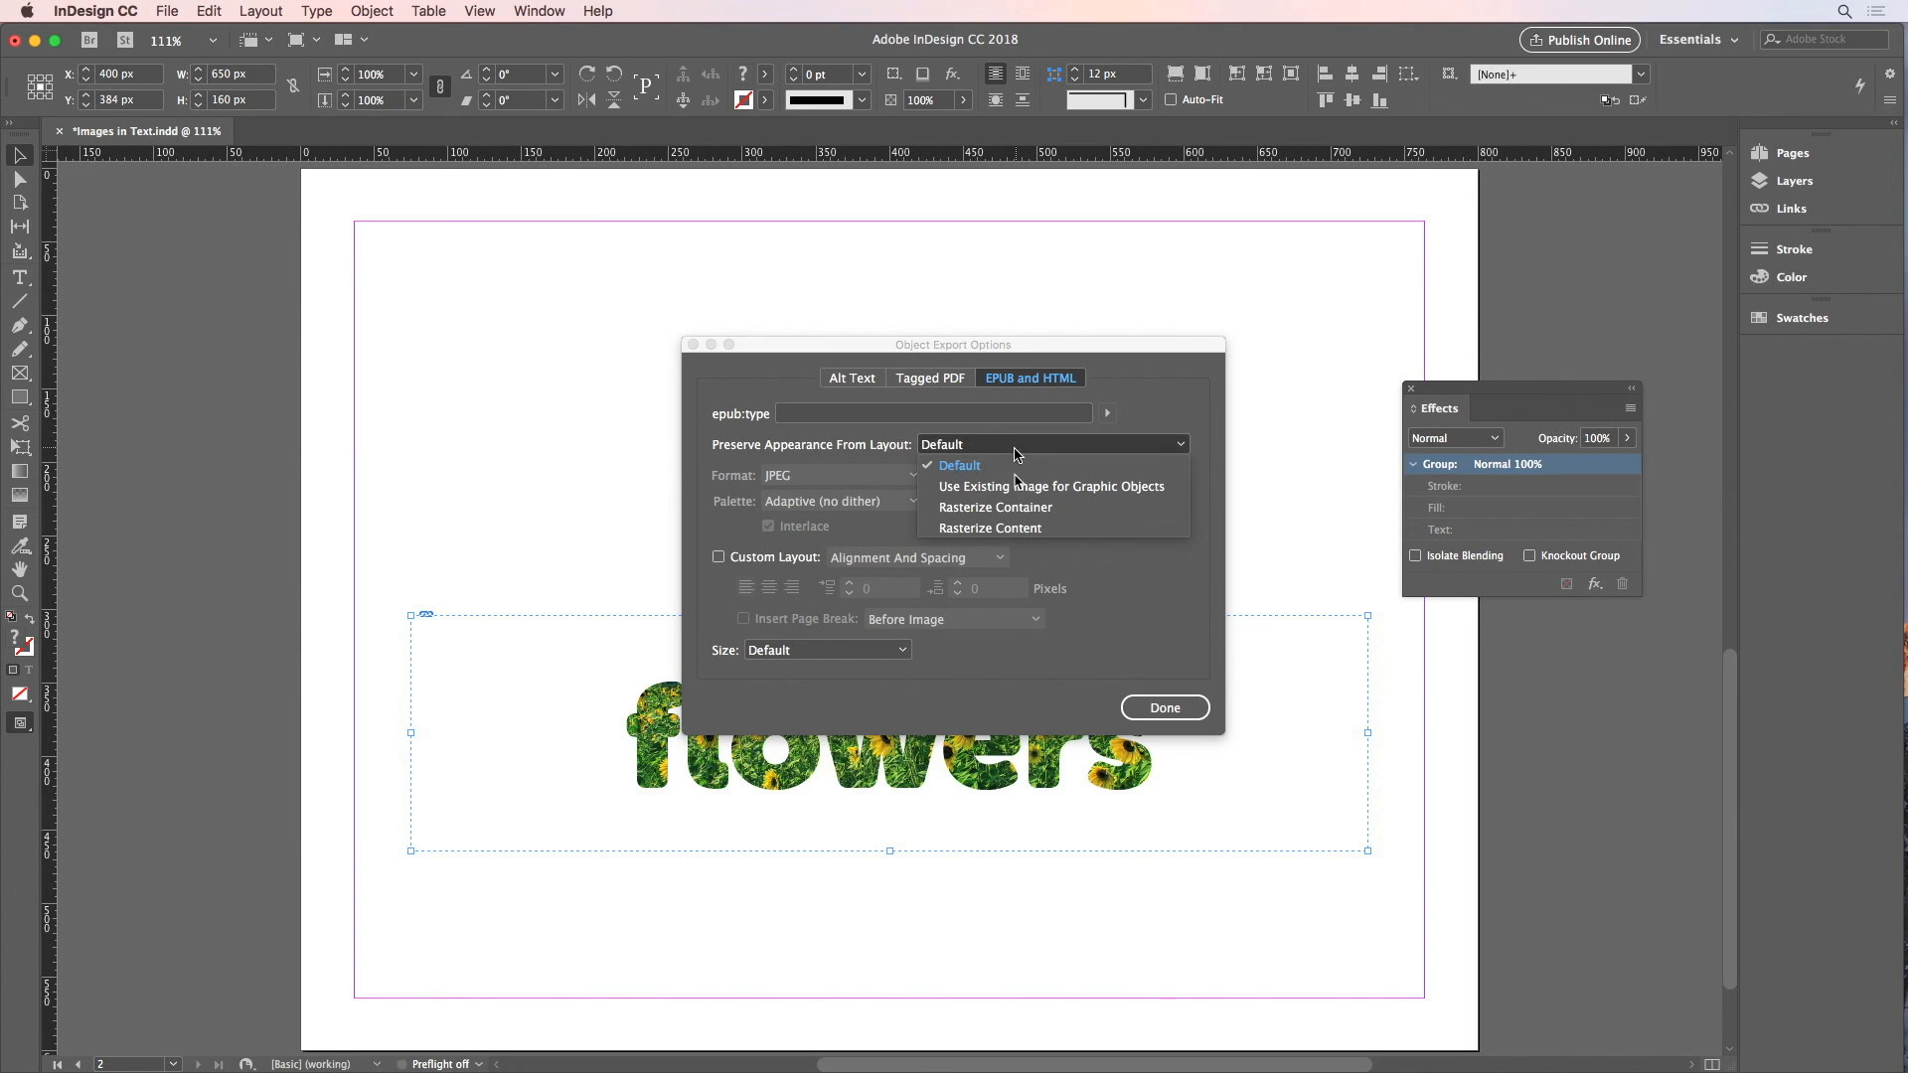
click(1064, 509)
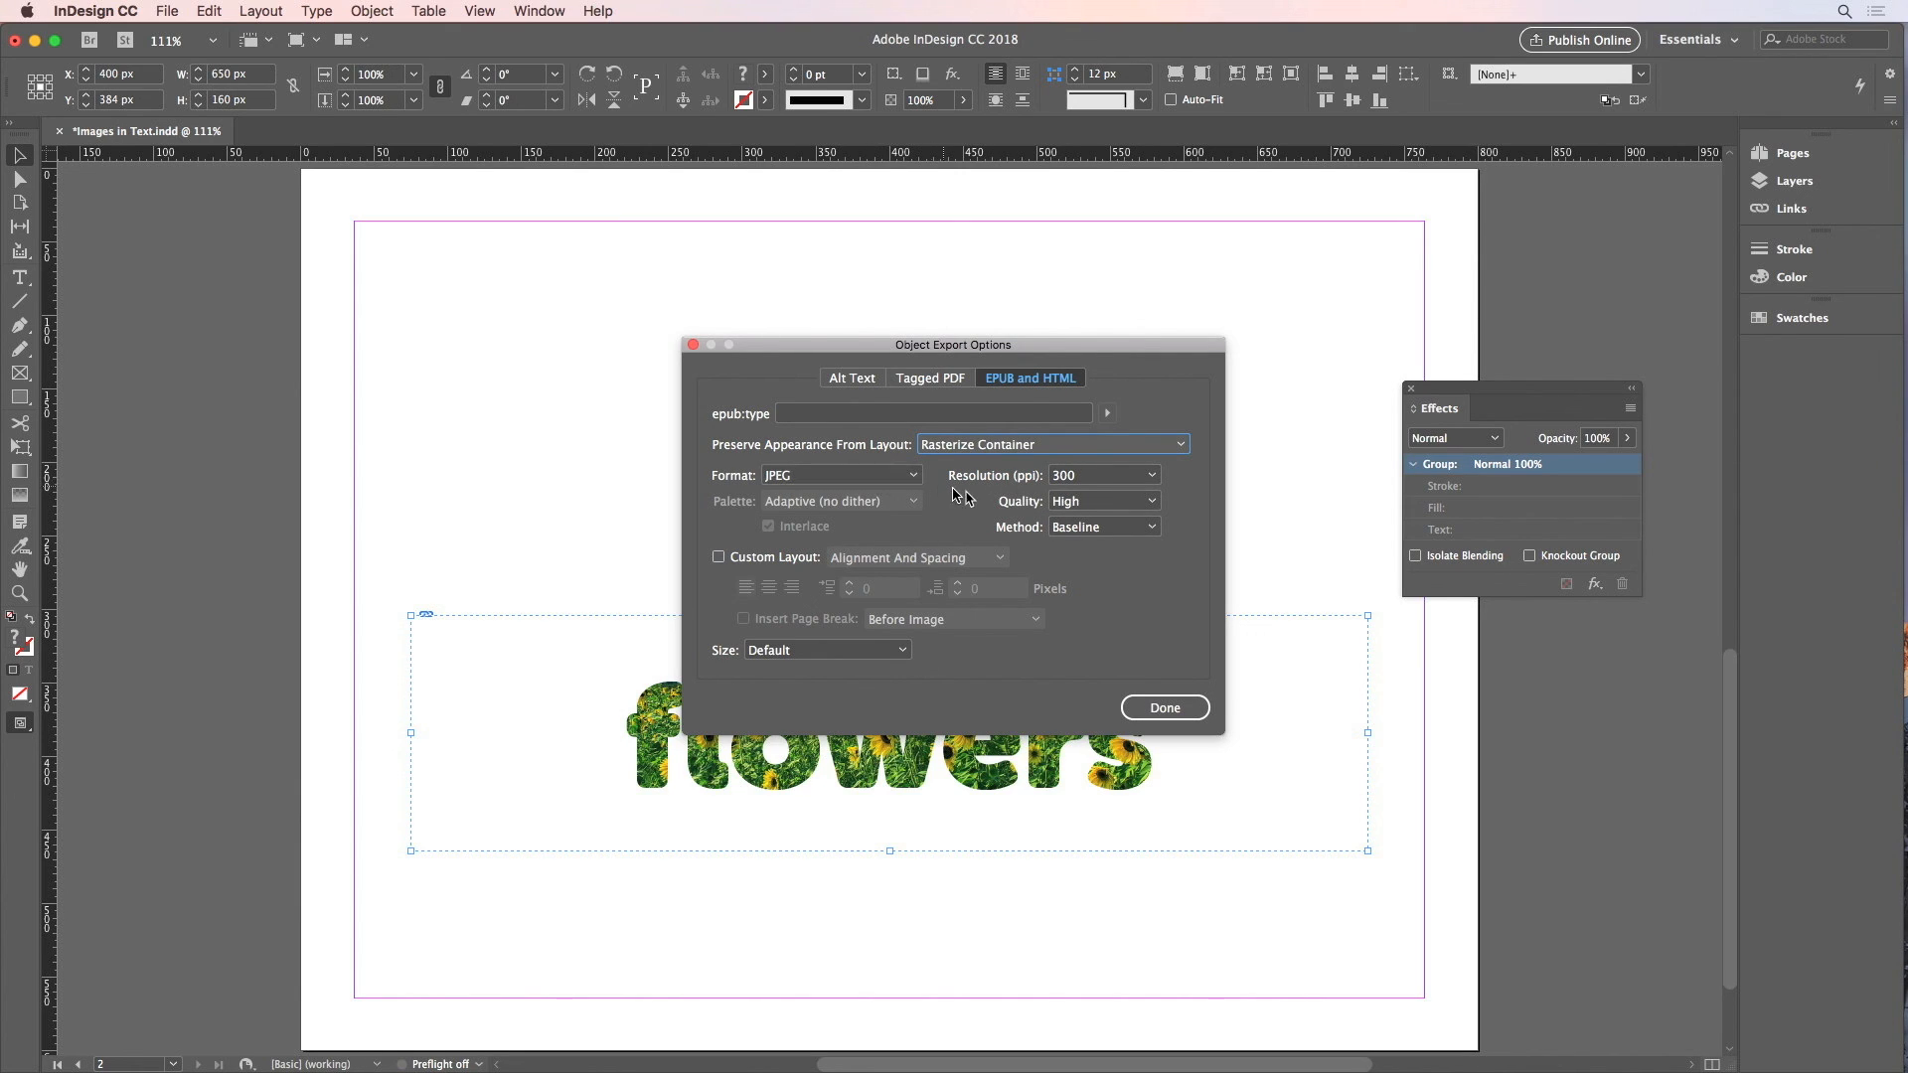
click(1153, 708)
click(1127, 544)
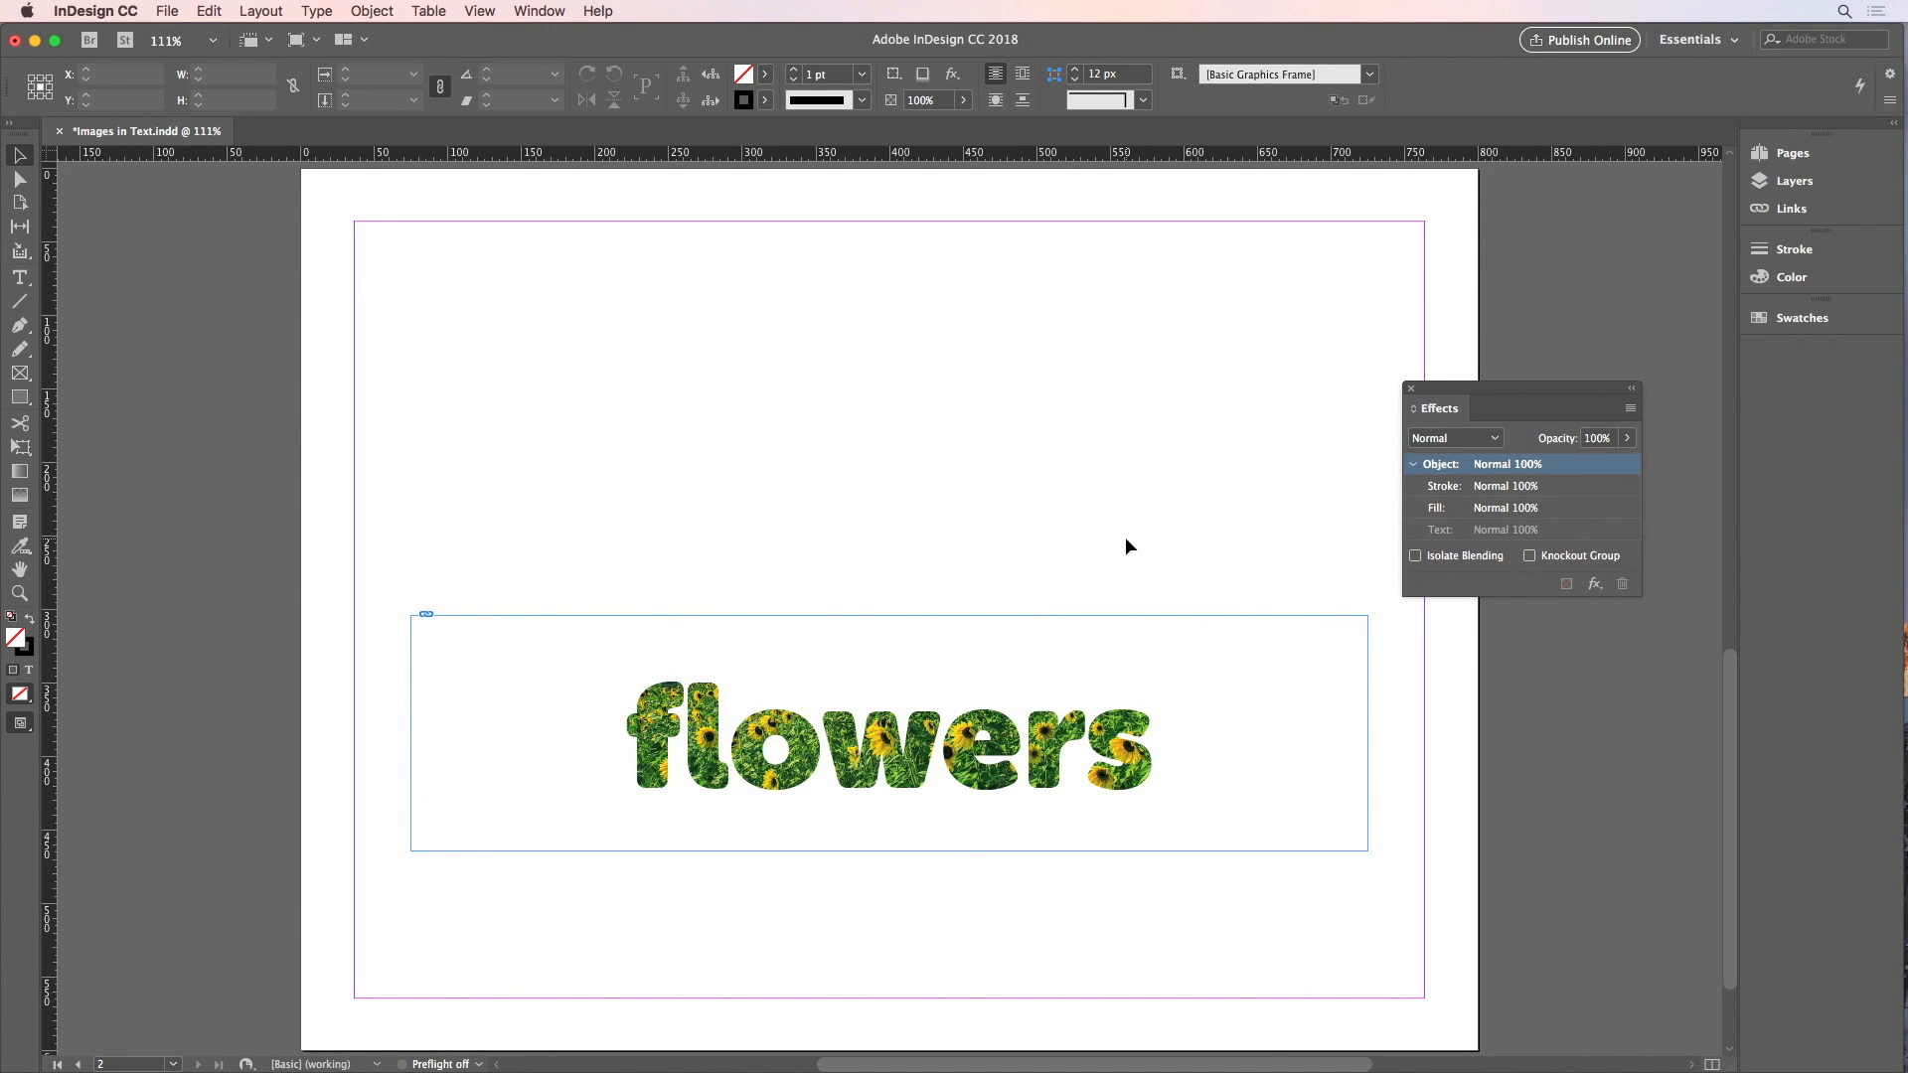